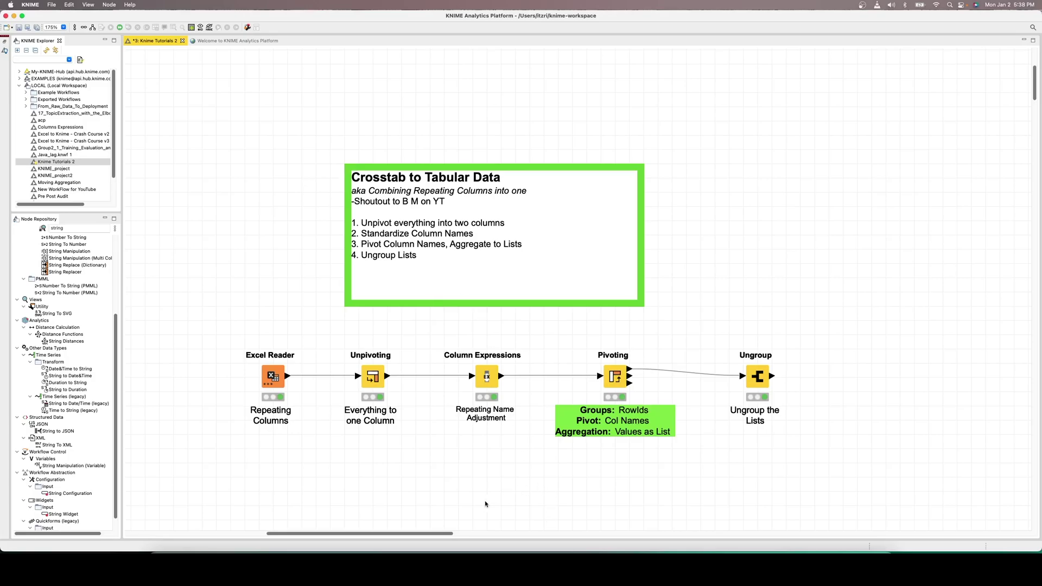
- Bring the 'Repeating Columns Example' Excel workbook to the front to show the crosstab data
left_click(411, 559)
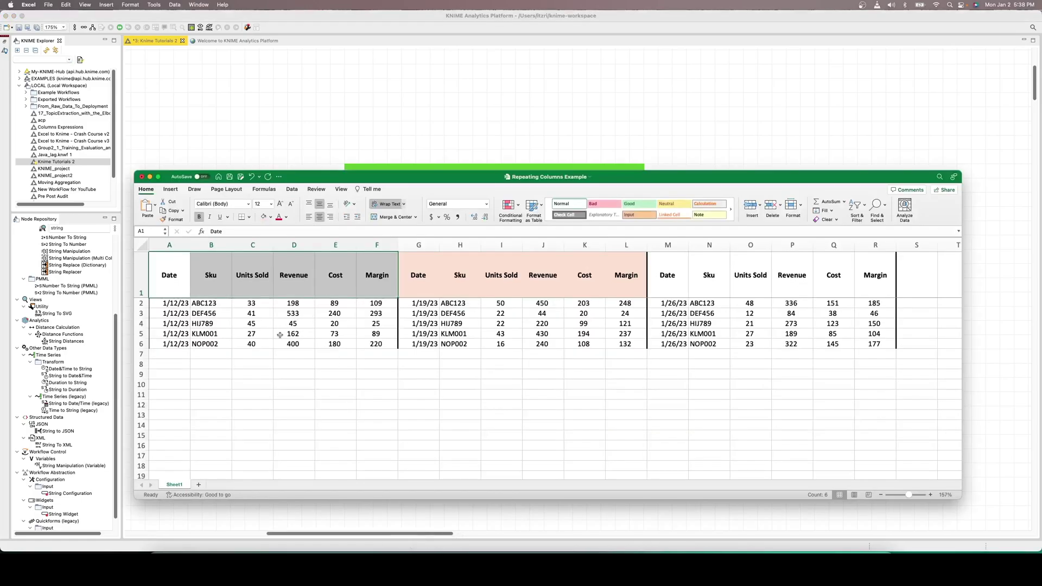
left_click_drag(173, 276, 391, 273)
left_click(418, 275)
left_click_drag(174, 276, 877, 283)
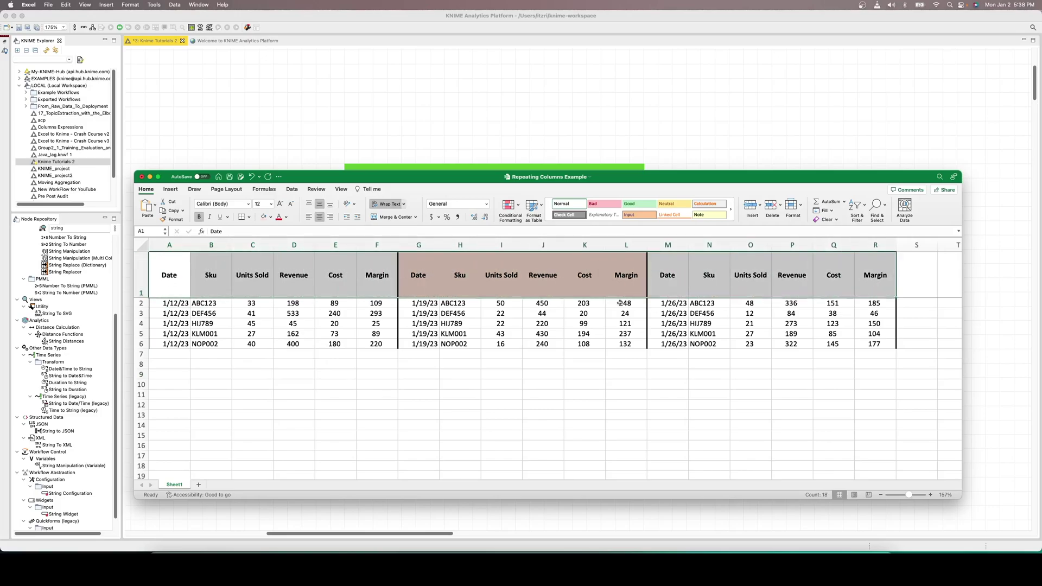
left_click(422, 277)
left_click_drag(421, 302, 633, 345)
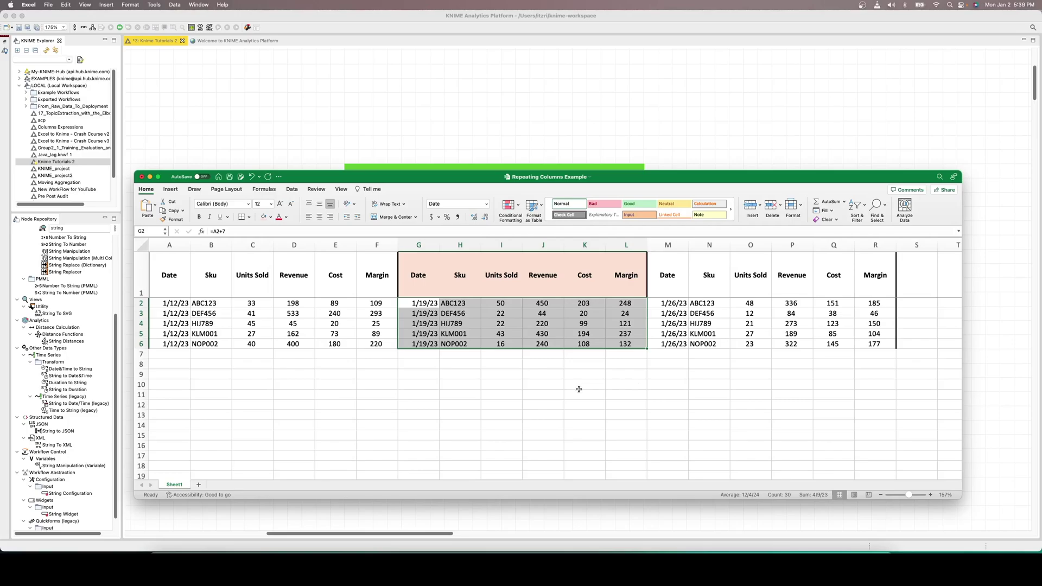
left_click(180, 271)
left_click_drag(180, 270, 363, 272)
left_click(176, 276)
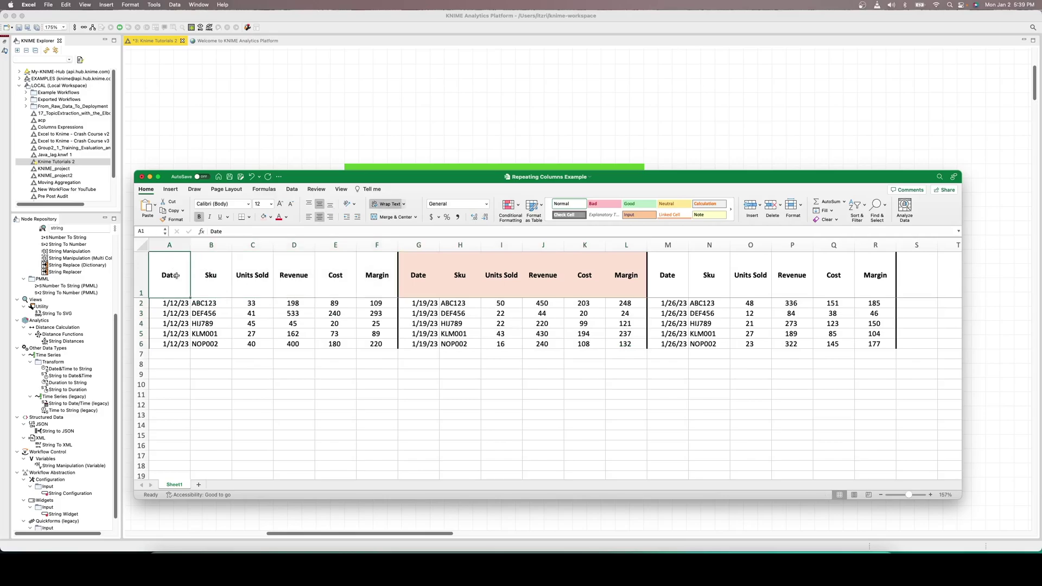
left_click(213, 279)
left_click(250, 270)
left_click(296, 278)
left_click(327, 287)
left_click(369, 275)
left_click_drag(179, 305, 614, 270)
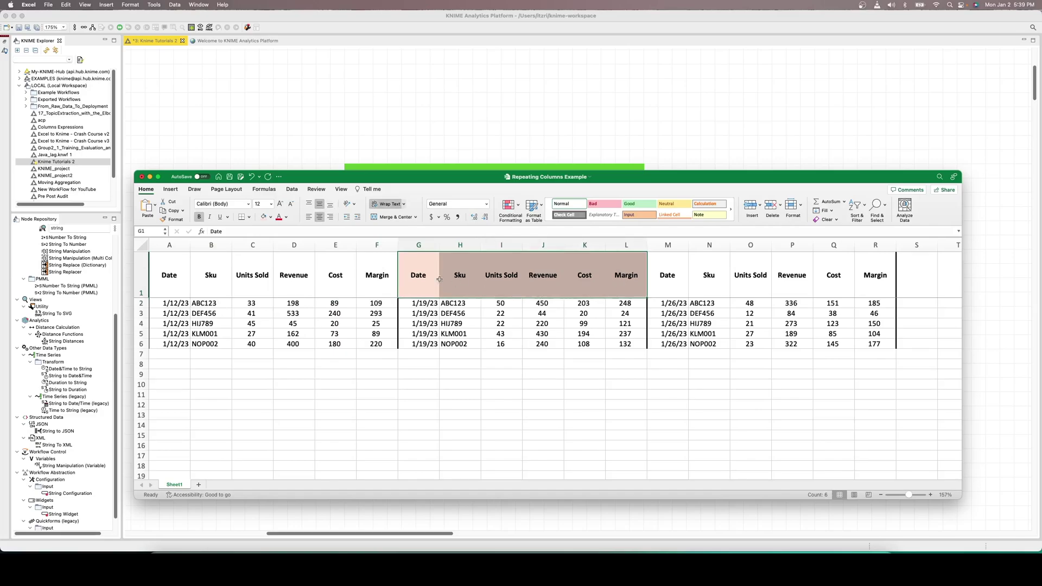
left_click(417, 278)
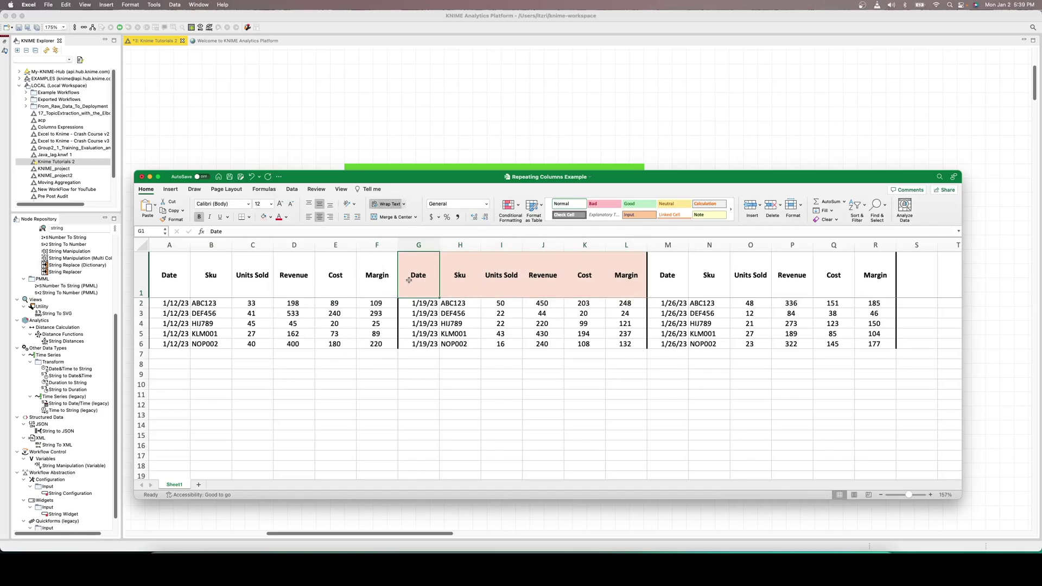
left_click(462, 280)
left_click(514, 280)
left_click(541, 281)
left_click(580, 279)
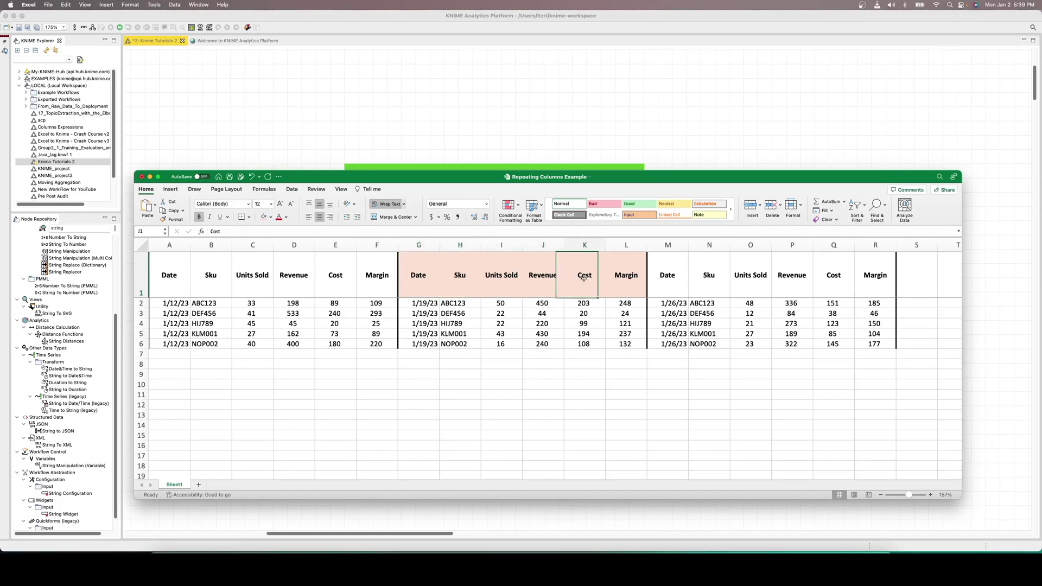
left_click(640, 280)
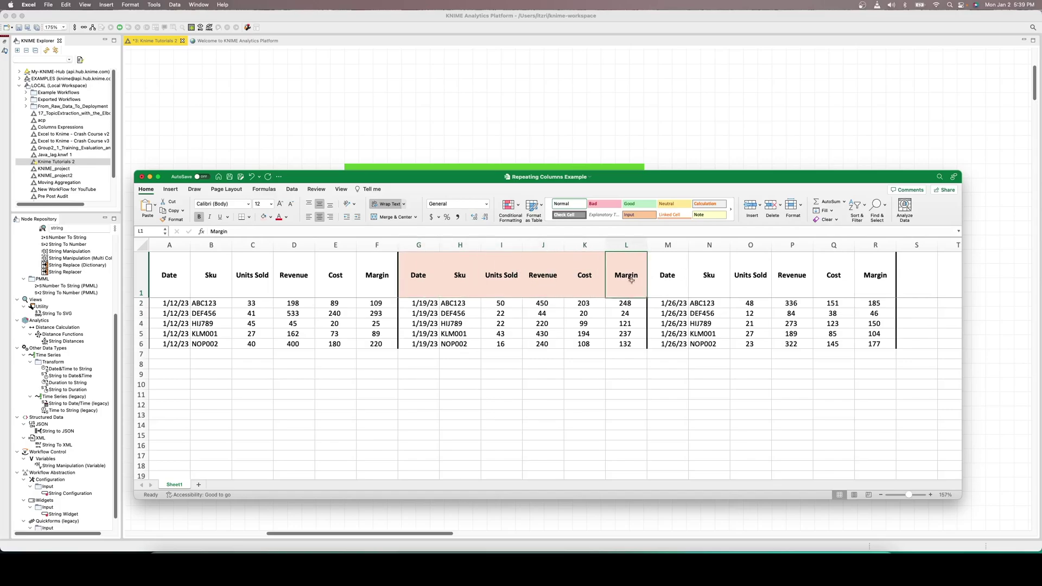
left_click_drag(418, 304, 626, 306)
left_click(426, 315)
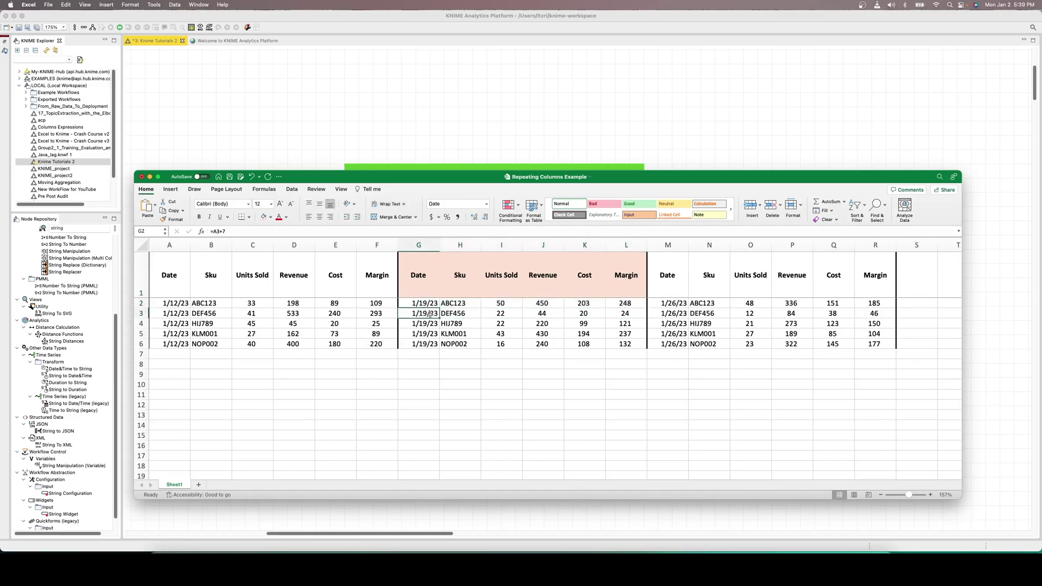
left_click_drag(618, 314, 506, 315)
left_click(426, 314)
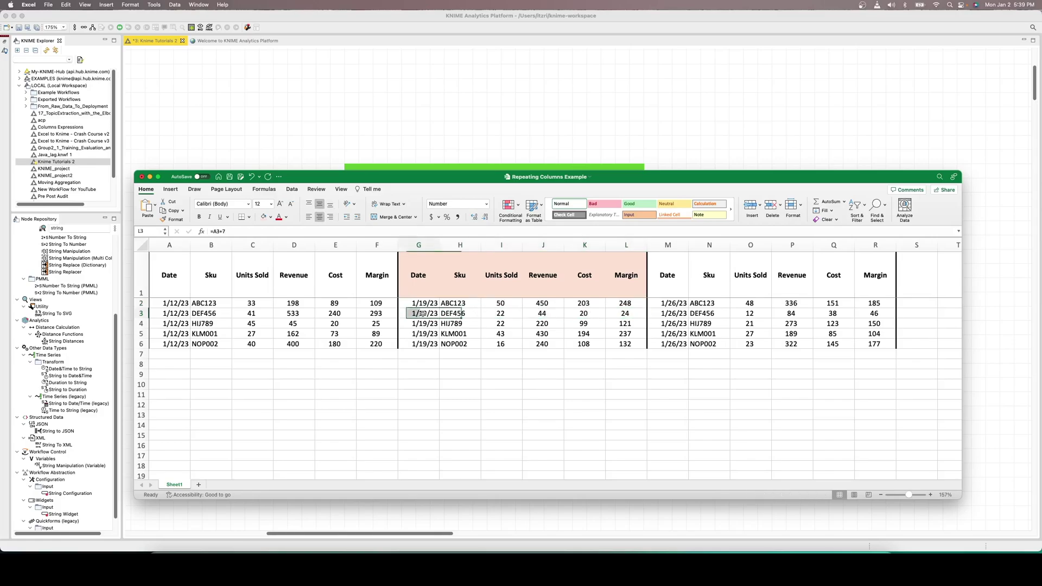
left_click(464, 314)
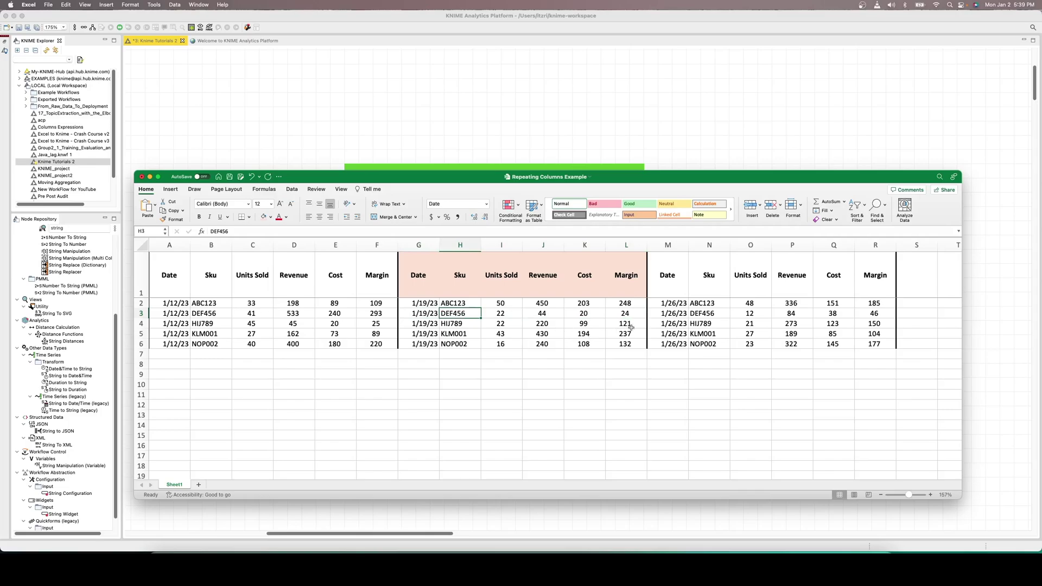
- Inspect the third weekly block (M1:R6), its date formula in M2 and its row-2 values
left_click_drag(671, 283, 877, 348)
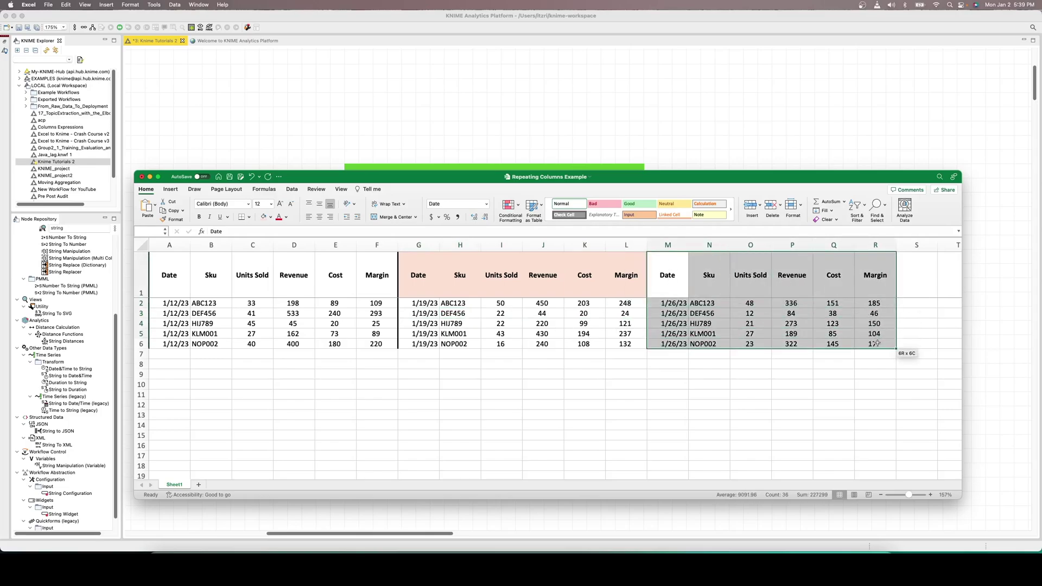
left_click(661, 303)
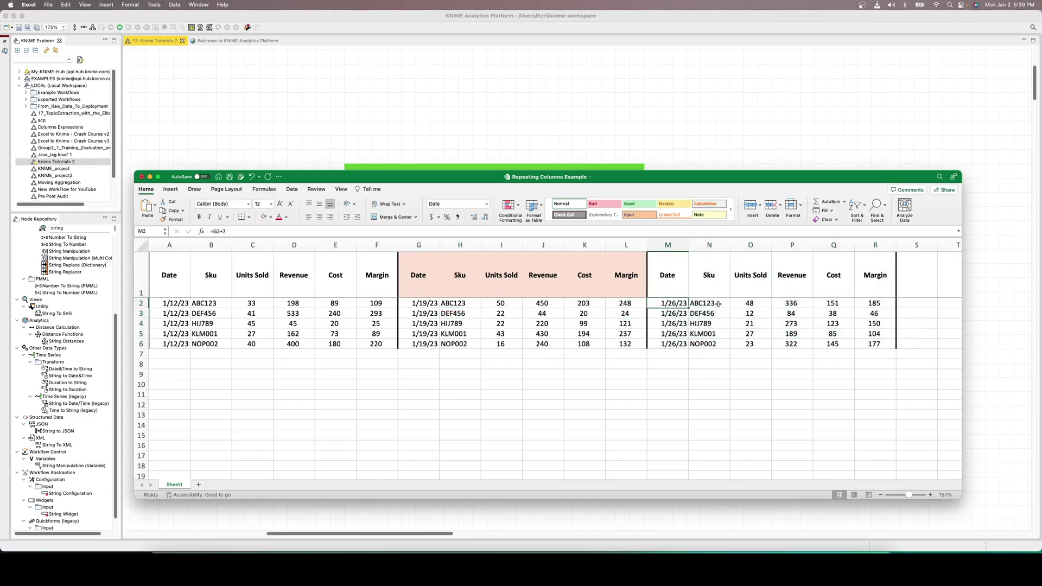
left_click_drag(726, 304, 749, 284)
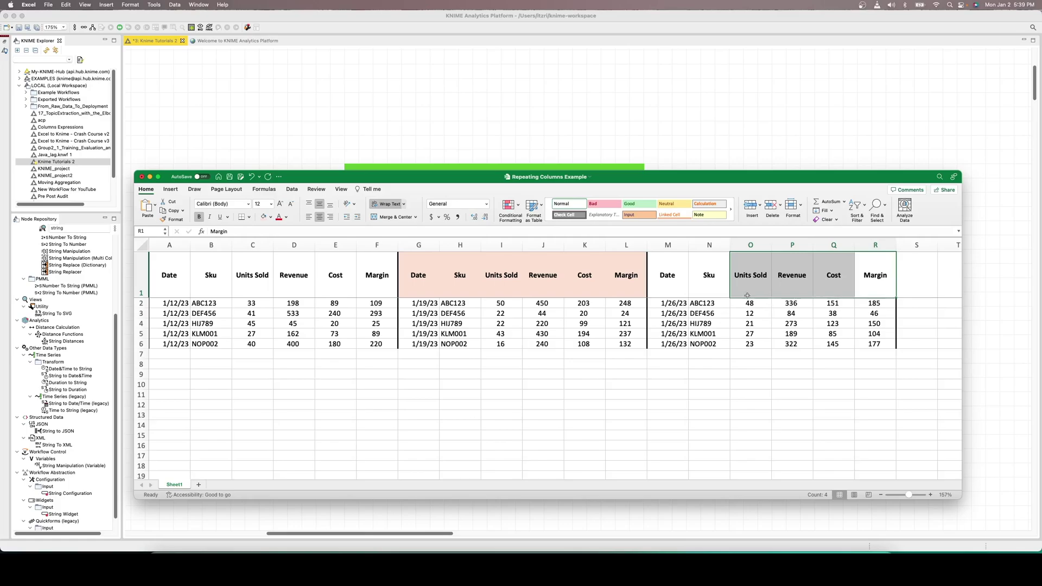
- Compare the Units Sold, Revenue and Cost columns of the first two blocks, then return to KNIME
left_click_drag(492, 280, 633, 280)
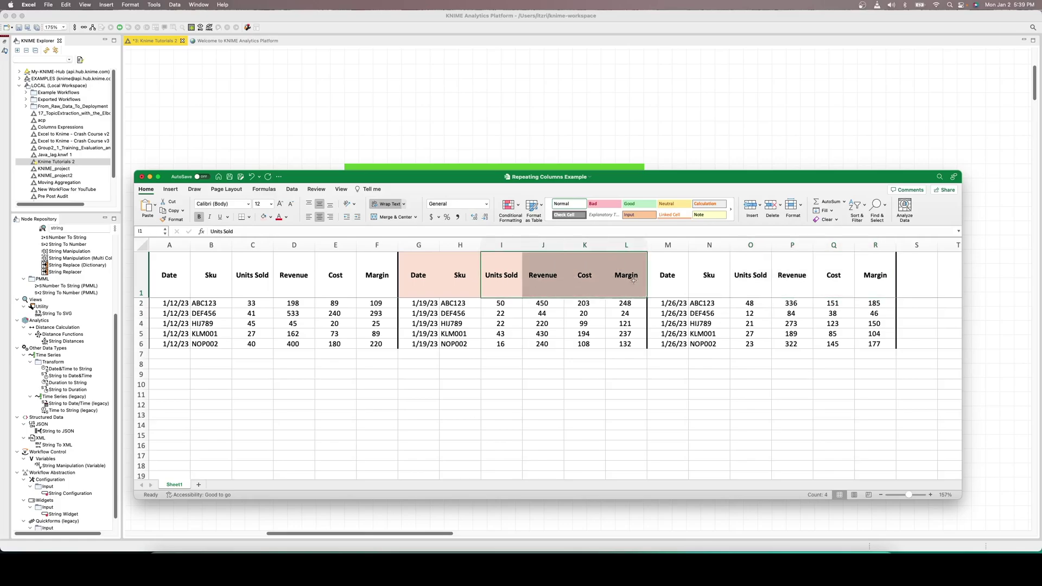
left_click_drag(508, 271, 508, 343)
left_click_drag(263, 268, 262, 480)
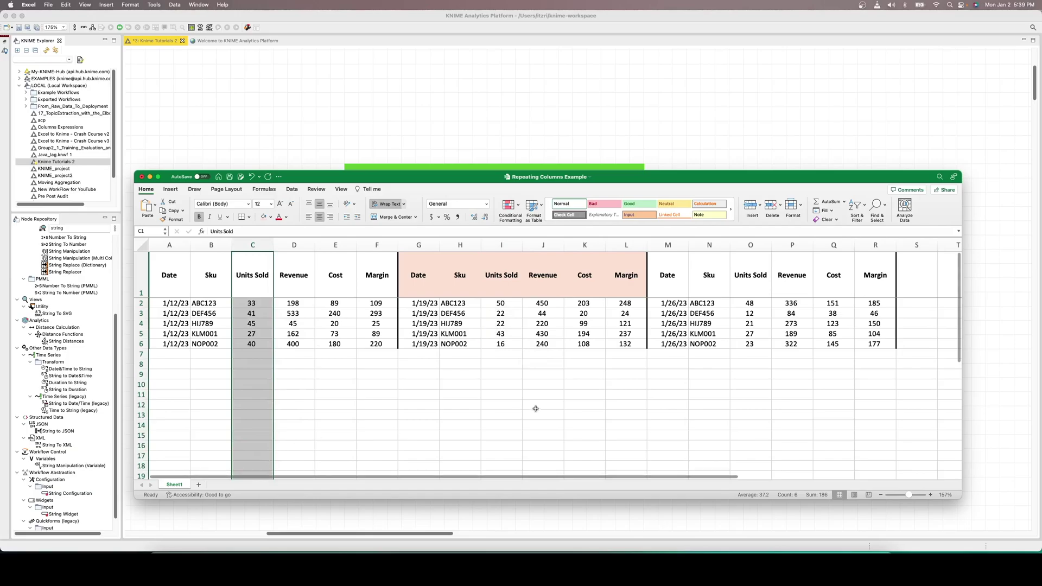
left_click_drag(536, 277, 543, 356)
left_click_drag(294, 266, 300, 461)
left_click(585, 272)
left_click_drag(584, 272, 584, 375)
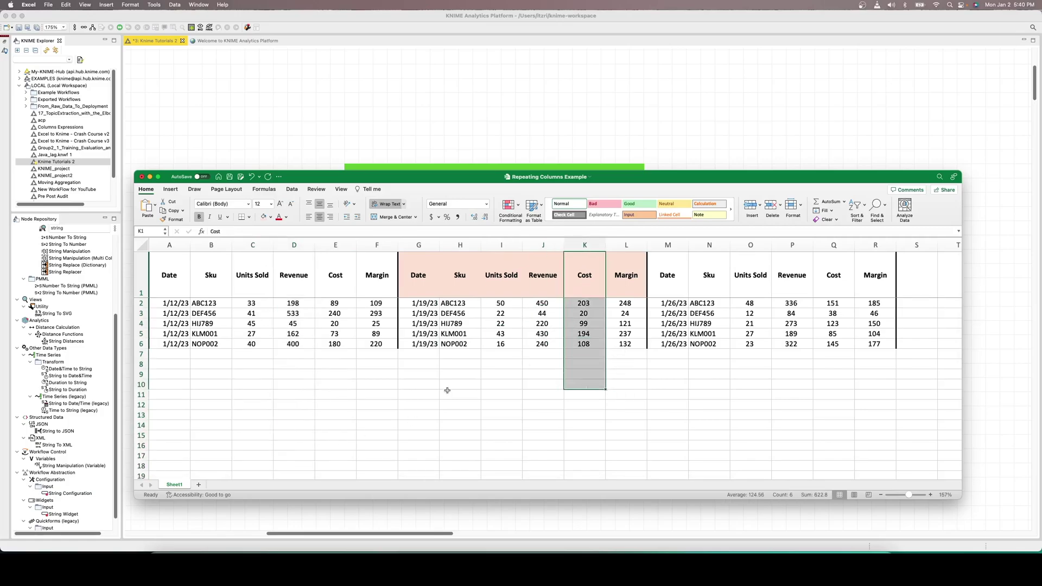
left_click_drag(333, 267, 331, 444)
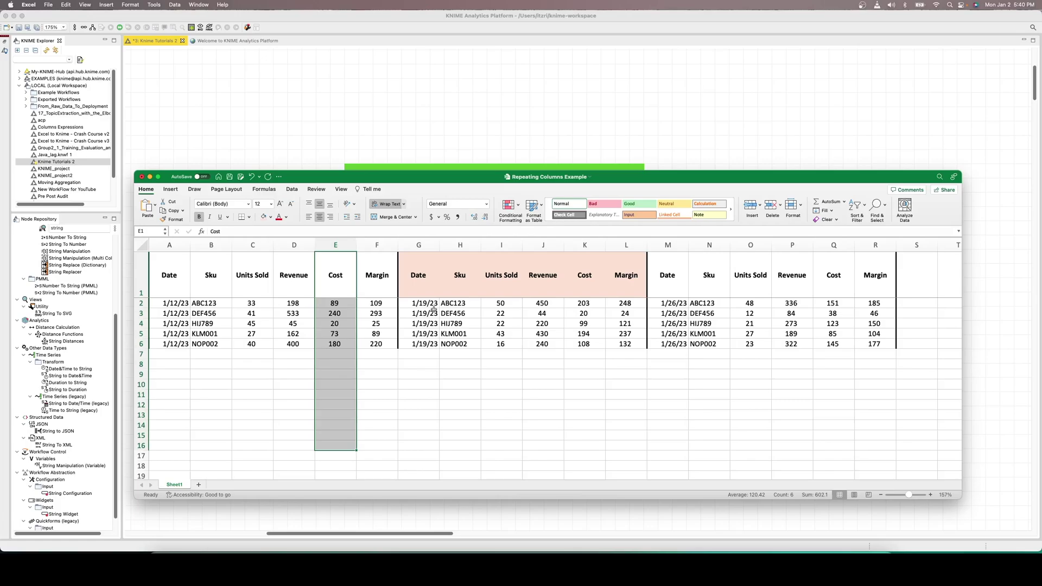
left_click(537, 100)
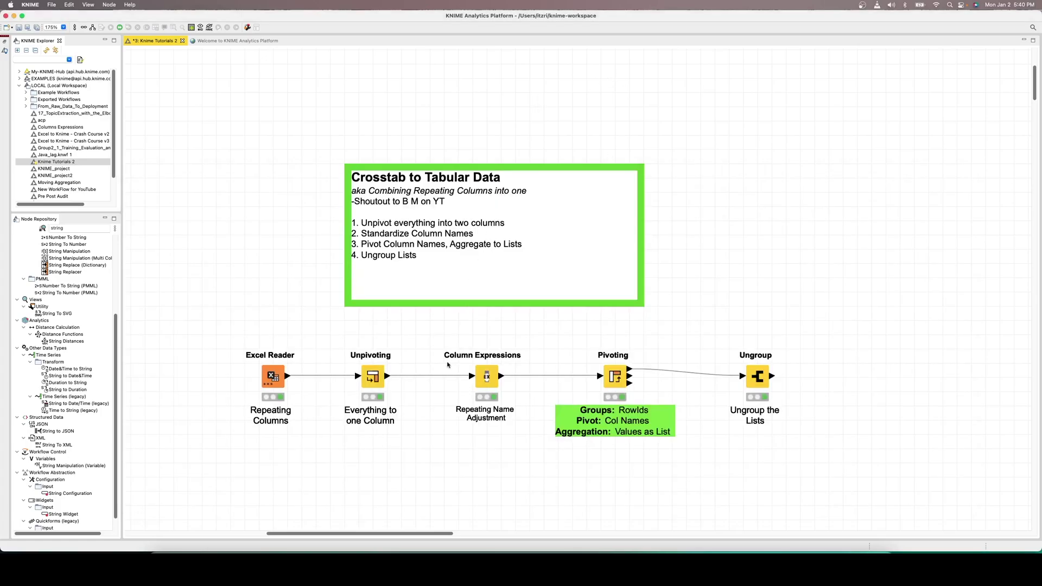
scroll(448, 365, "down", 1)
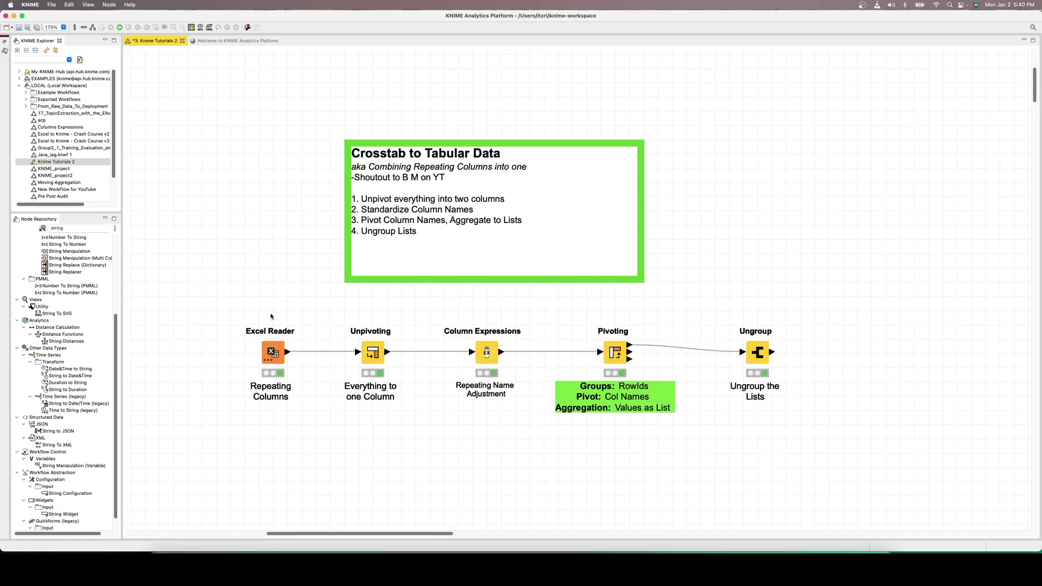
right_click(278, 331)
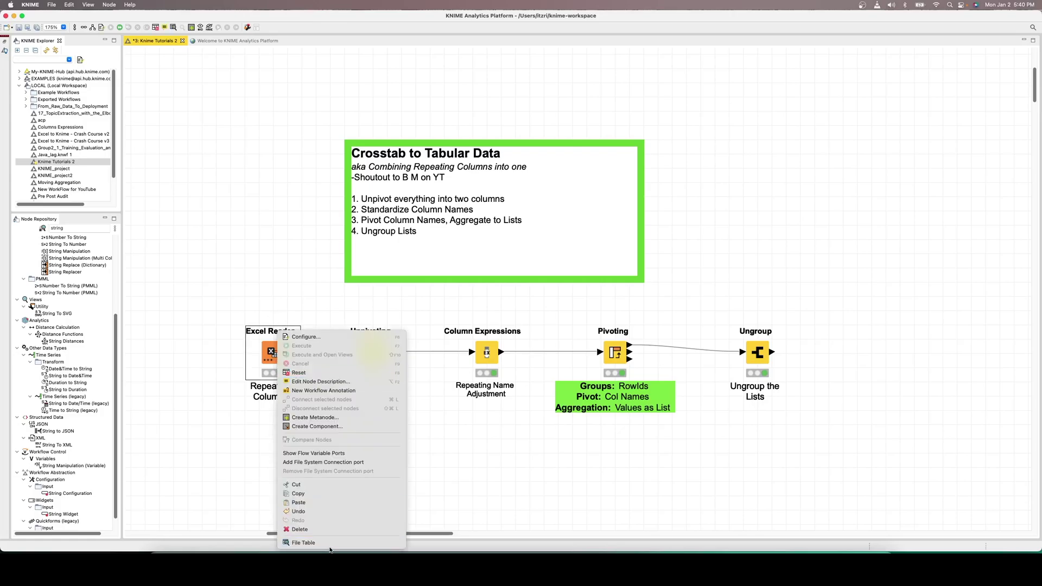
left_click(326, 544)
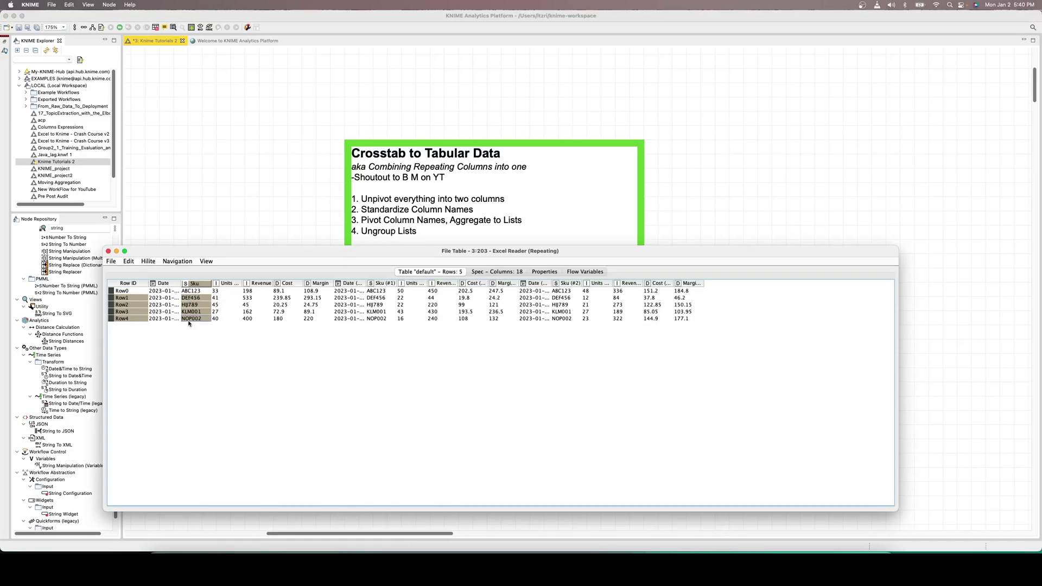
left_click_drag(184, 283, 622, 316)
left_click(226, 298)
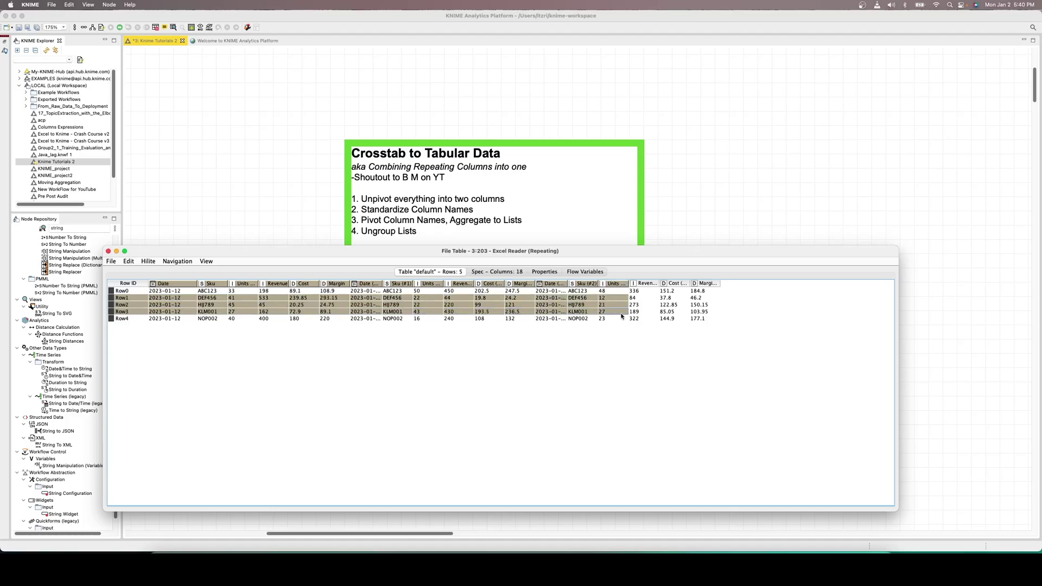
left_click(404, 318)
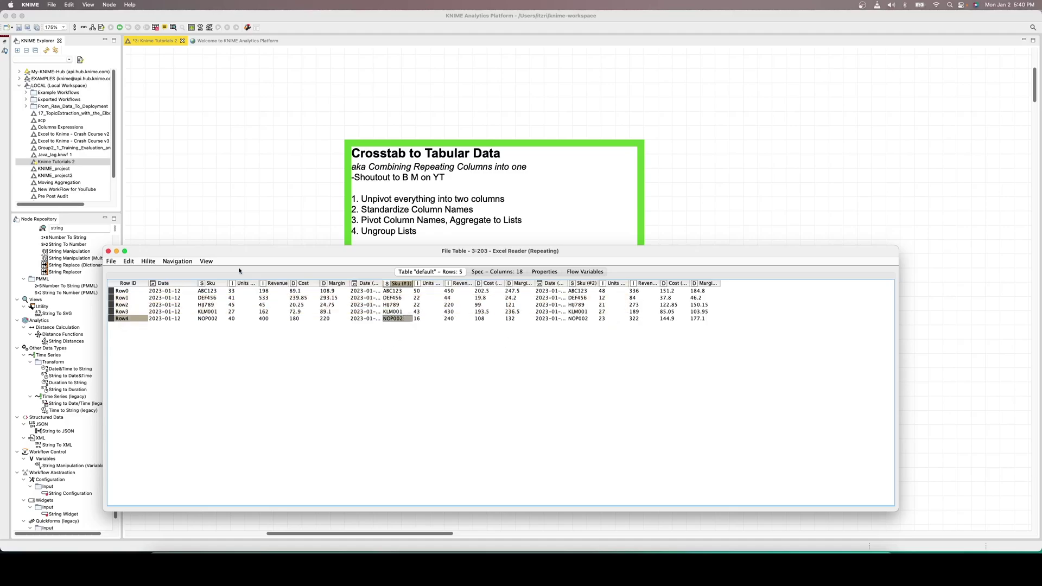
left_click(206, 261)
left_click(279, 308)
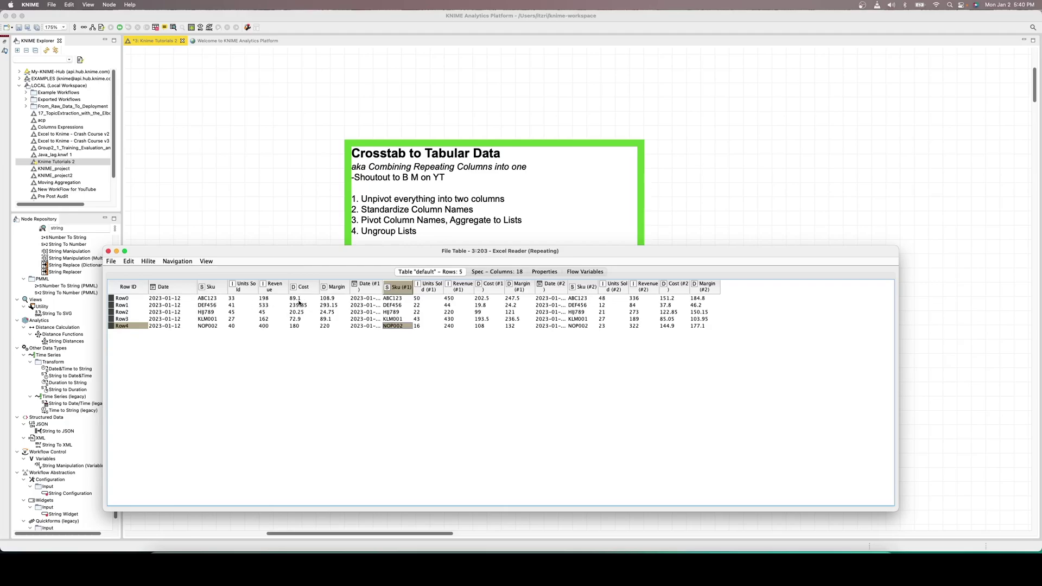
left_click(213, 307)
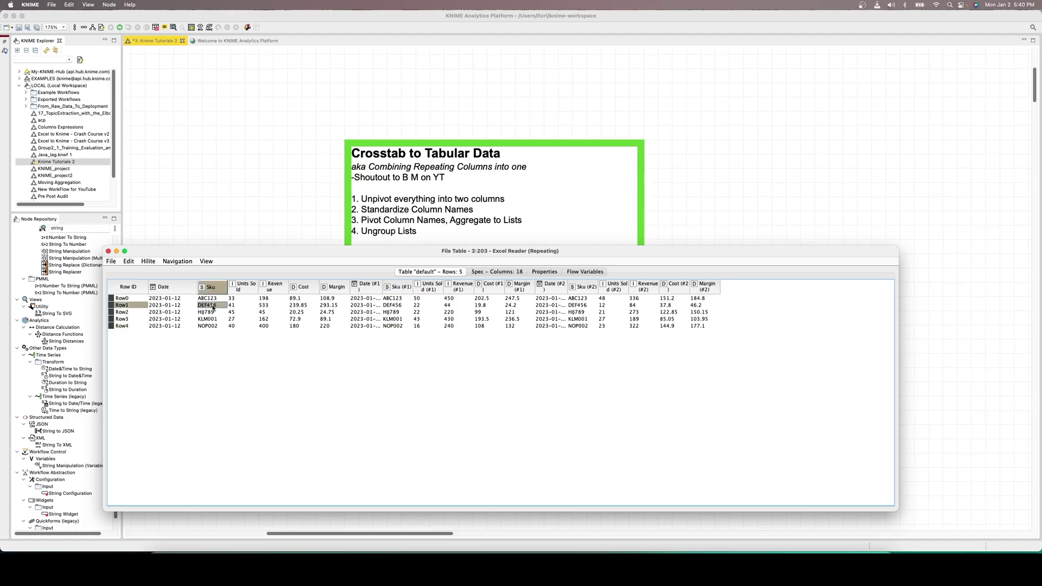
left_click_drag(213, 308, 214, 328)
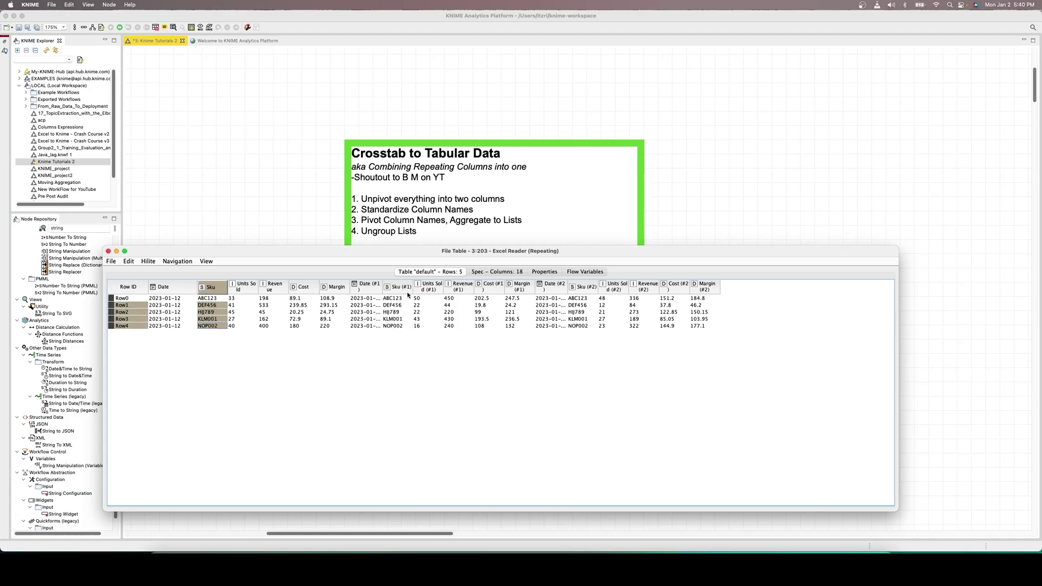
left_click_drag(209, 298, 212, 326)
left_click_drag(402, 300, 400, 336)
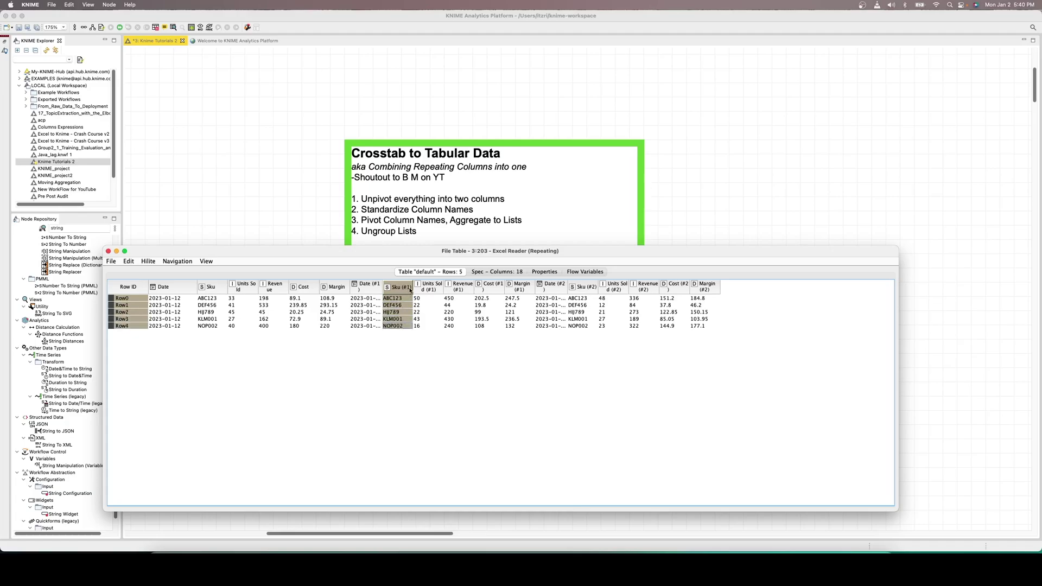
left_click_drag(590, 300, 586, 335)
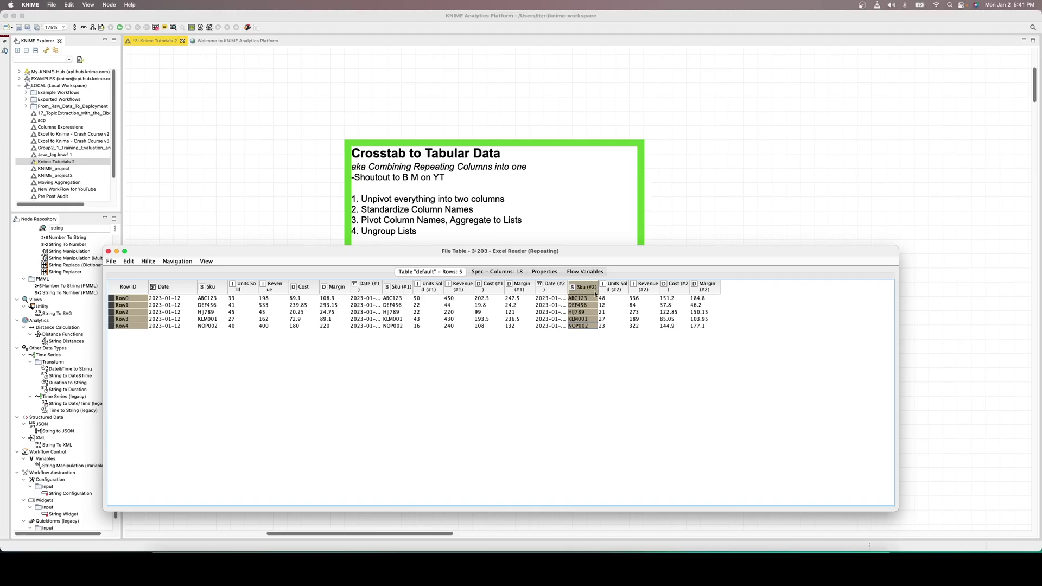
left_click(109, 251)
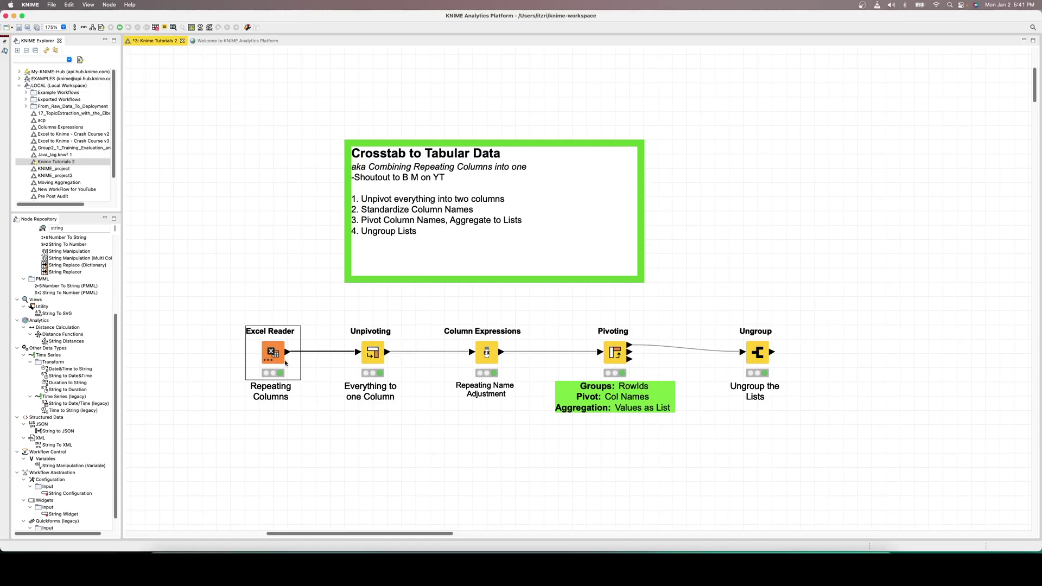
double_click(372, 354)
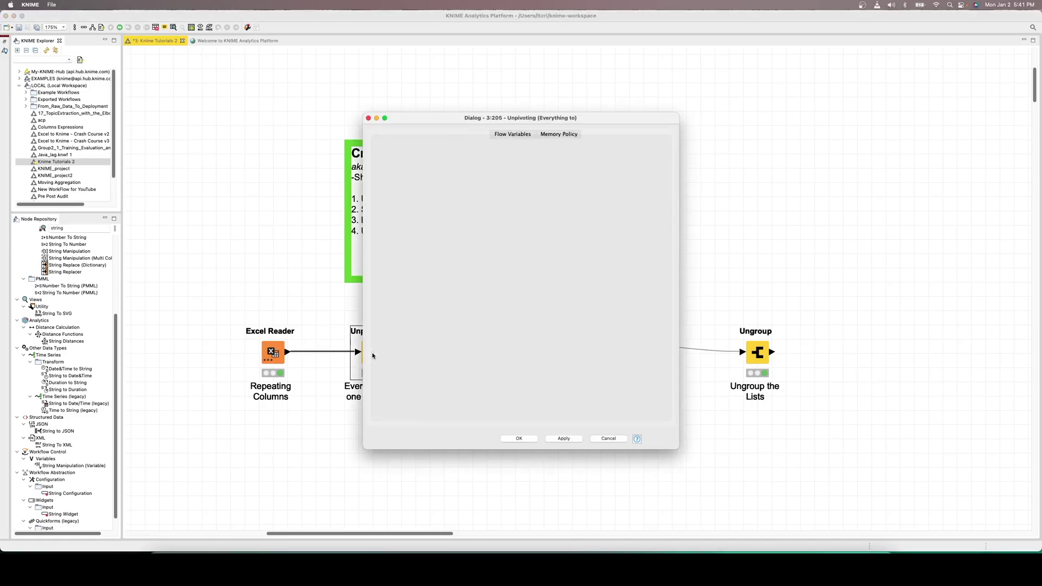
left_click_drag(679, 450, 742, 538)
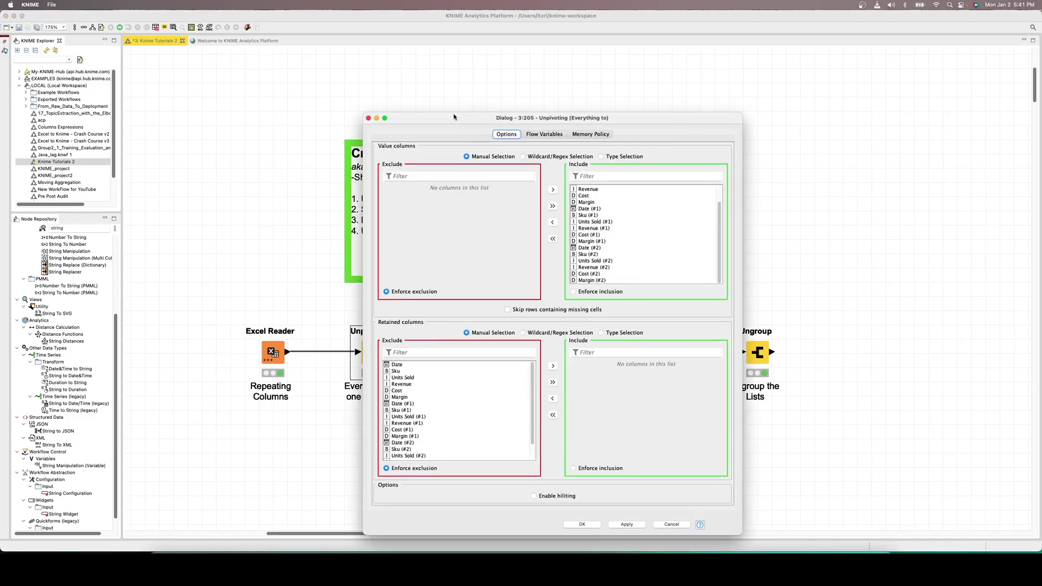
left_click_drag(454, 117, 454, 43)
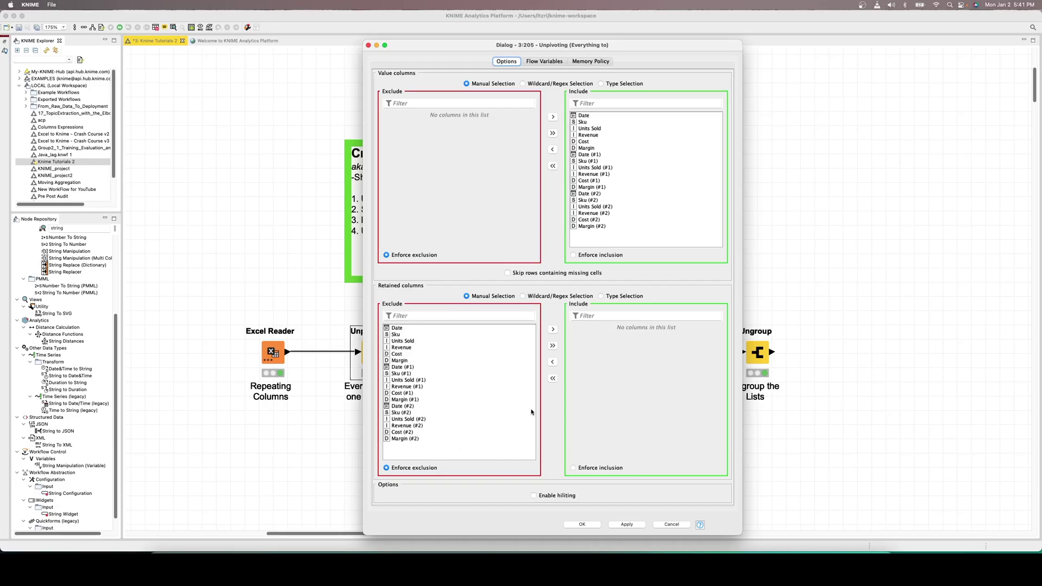
left_click(554, 346)
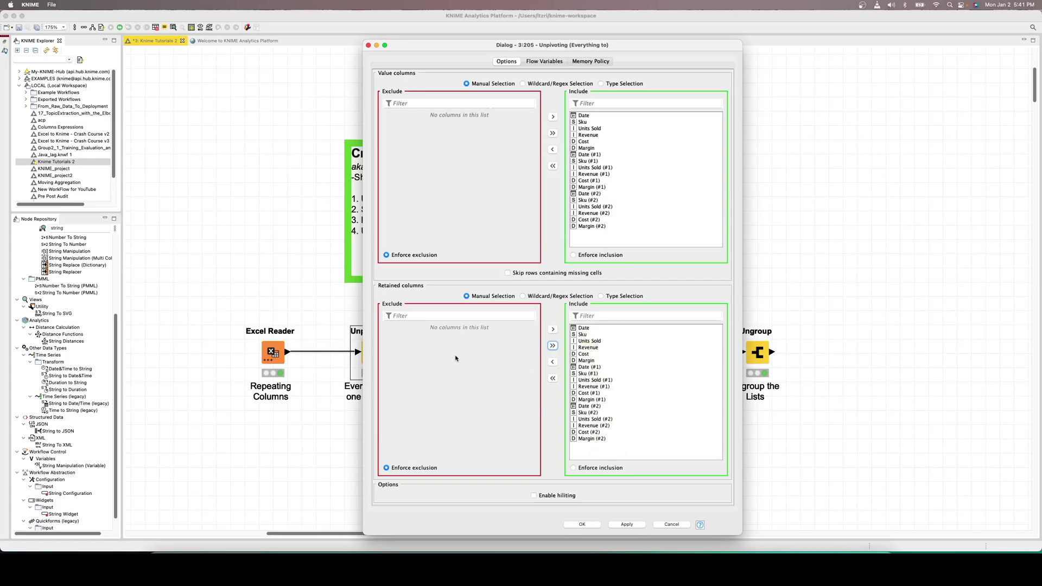
double_click(582, 329)
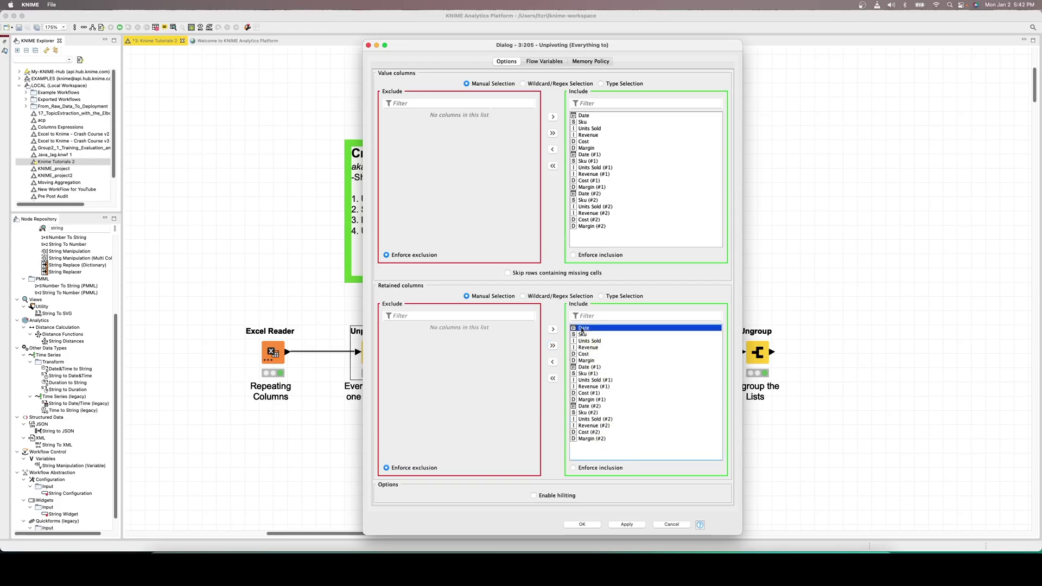
left_click(553, 380)
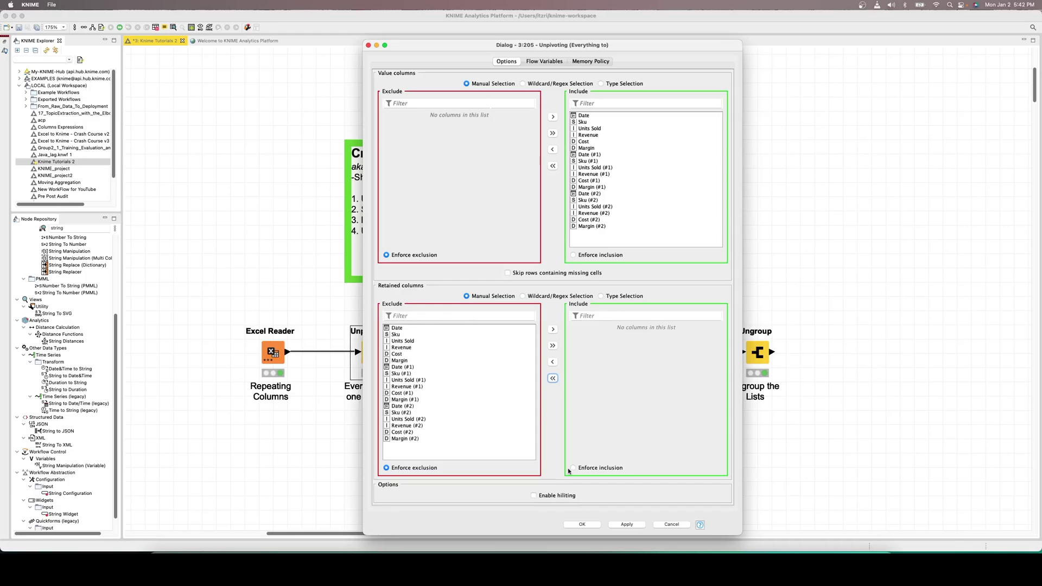
left_click(585, 524)
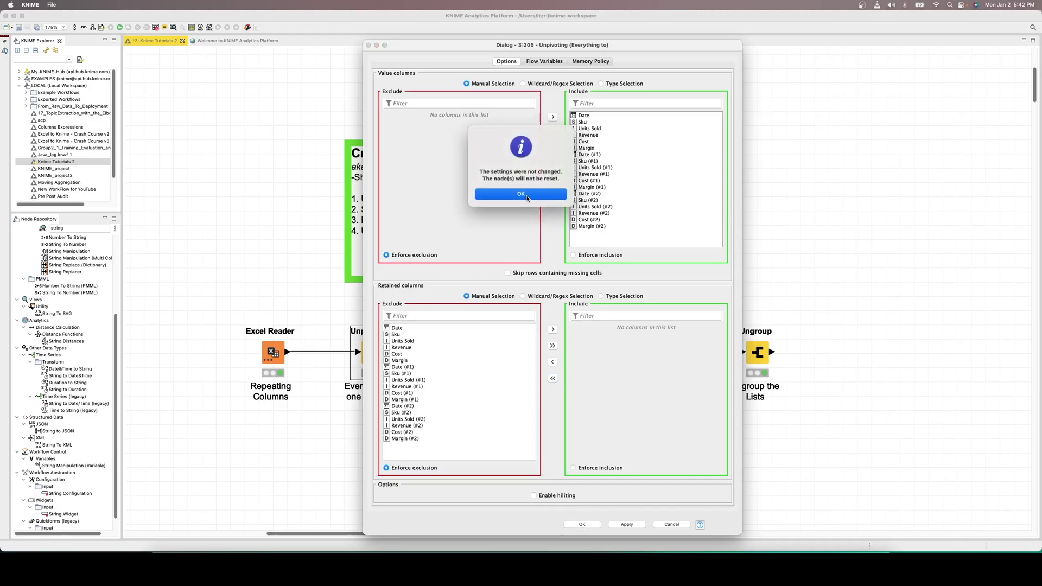
left_click(522, 195)
- Open the Unpivoting output table and widen its ColumnNames and ColumnValues columns
right_click(371, 350)
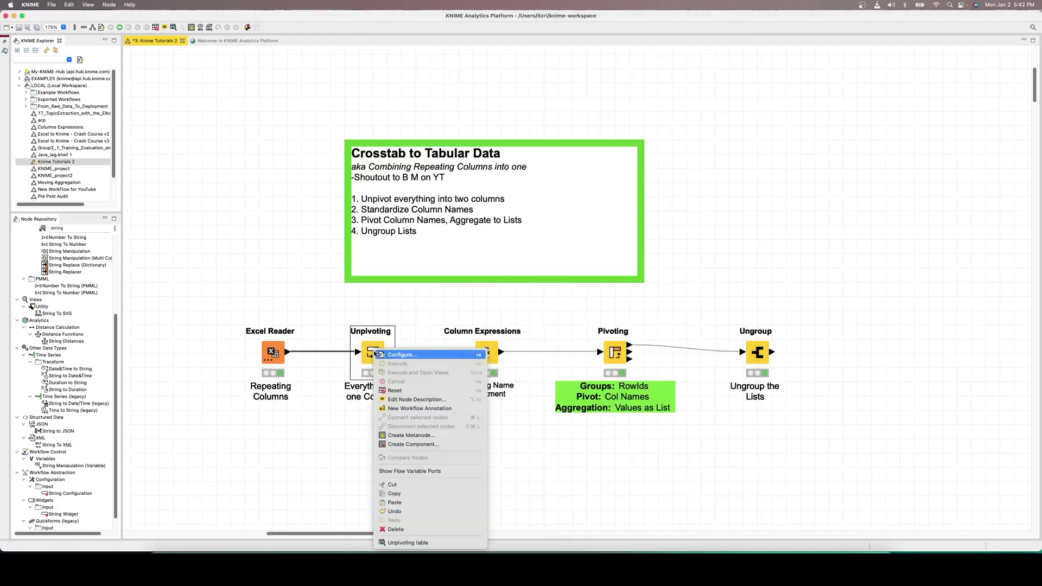
left_click(410, 545)
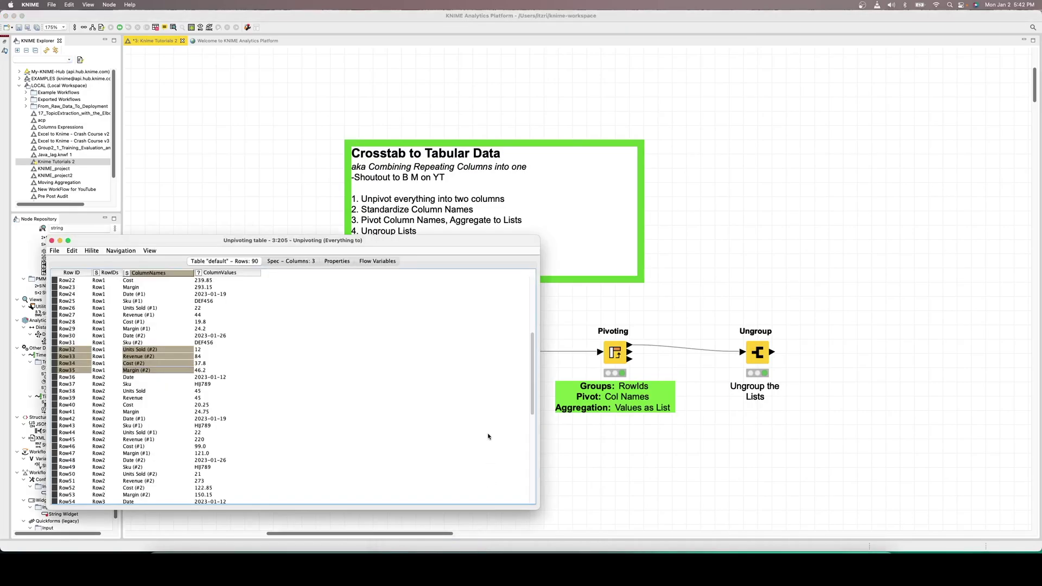
left_click_drag(456, 222, 573, 187)
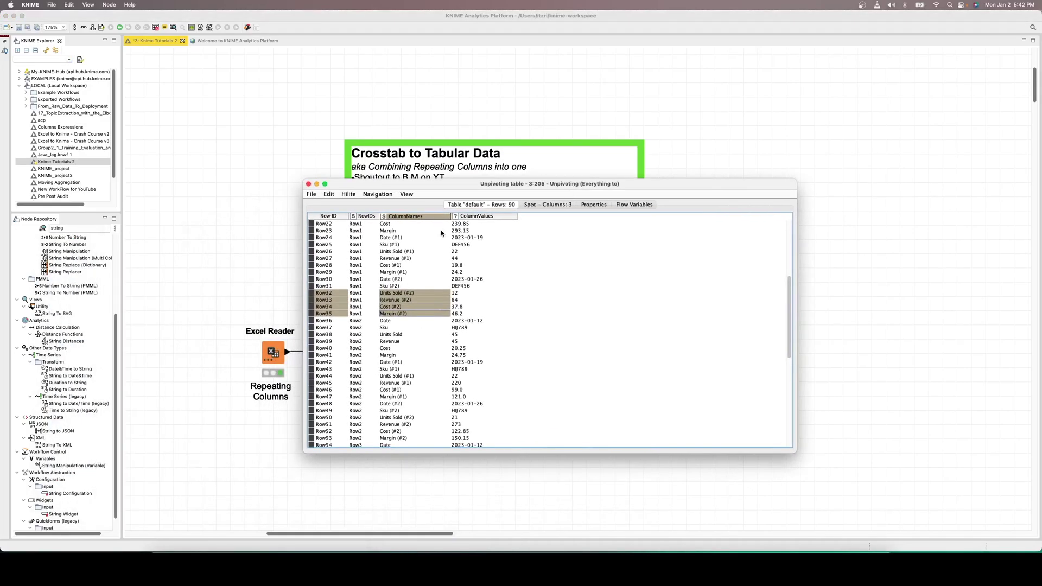
left_click_drag(449, 217, 491, 226)
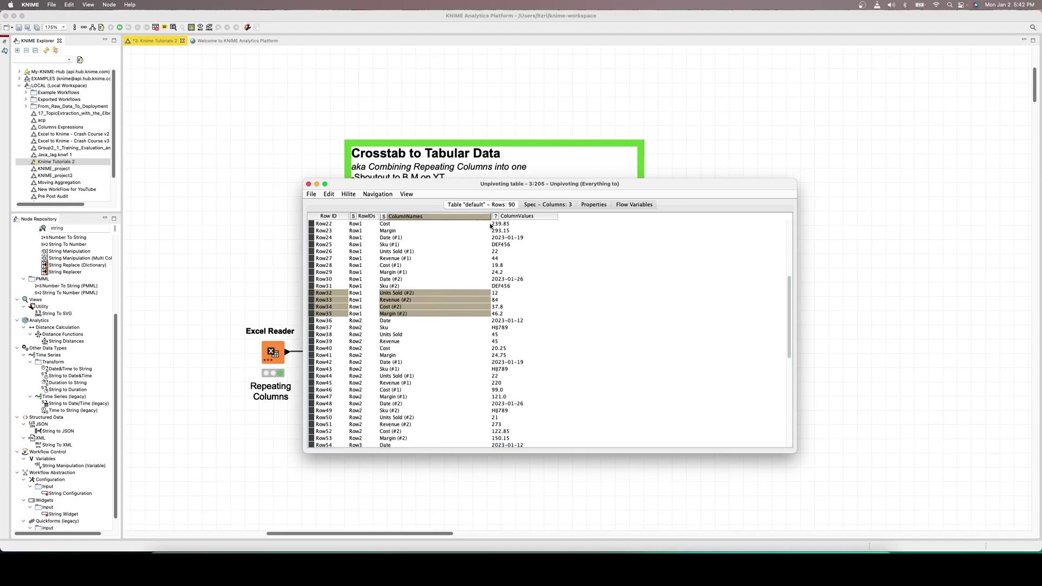
key("super+a")
scroll(554, 256, "down", 5)
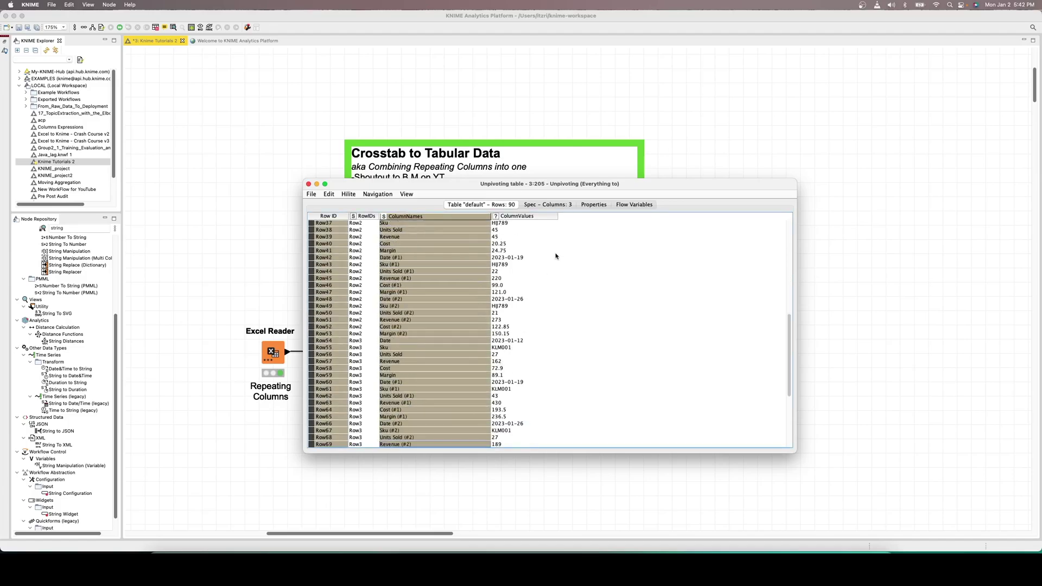
left_click_drag(555, 220, 591, 221)
scroll(531, 247, "up", 10)
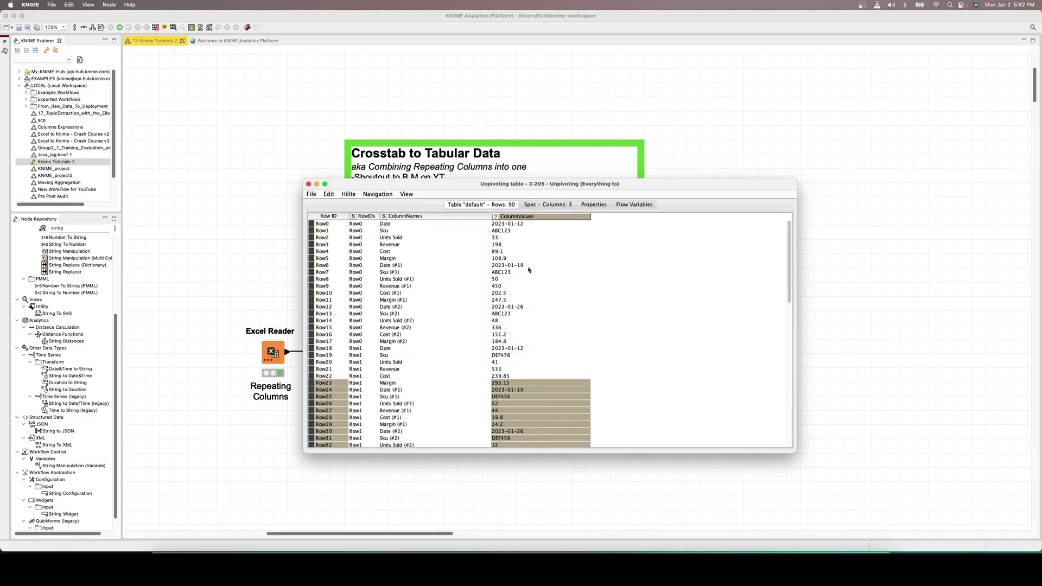
- Inspect the Sku, Units Sold (33) and Row8–Row26 entries, then close the table
left_click_drag(520, 231, 522, 428)
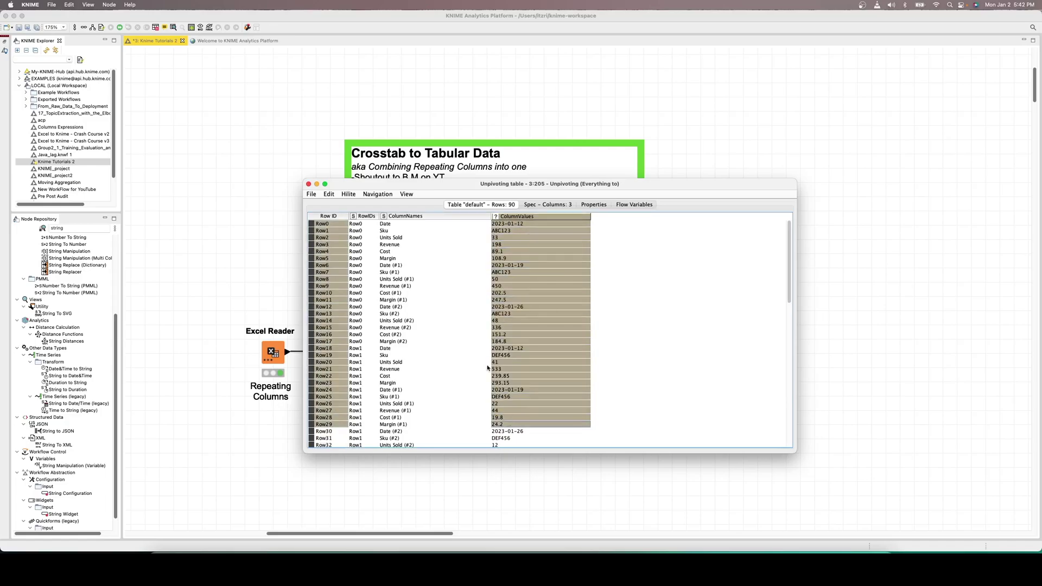
left_click(391, 230)
left_click(529, 224)
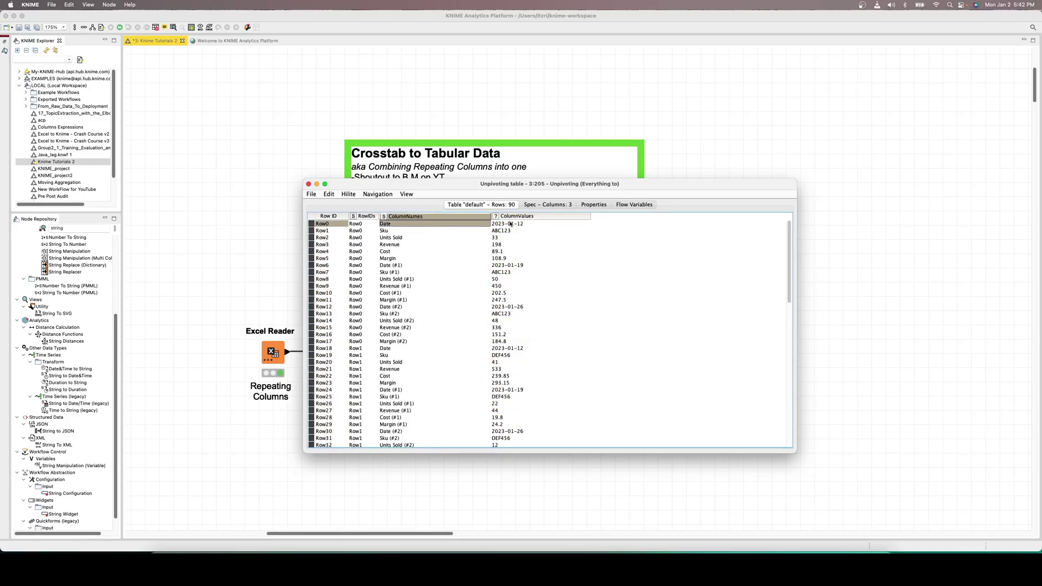
left_click(531, 217)
left_click(459, 237)
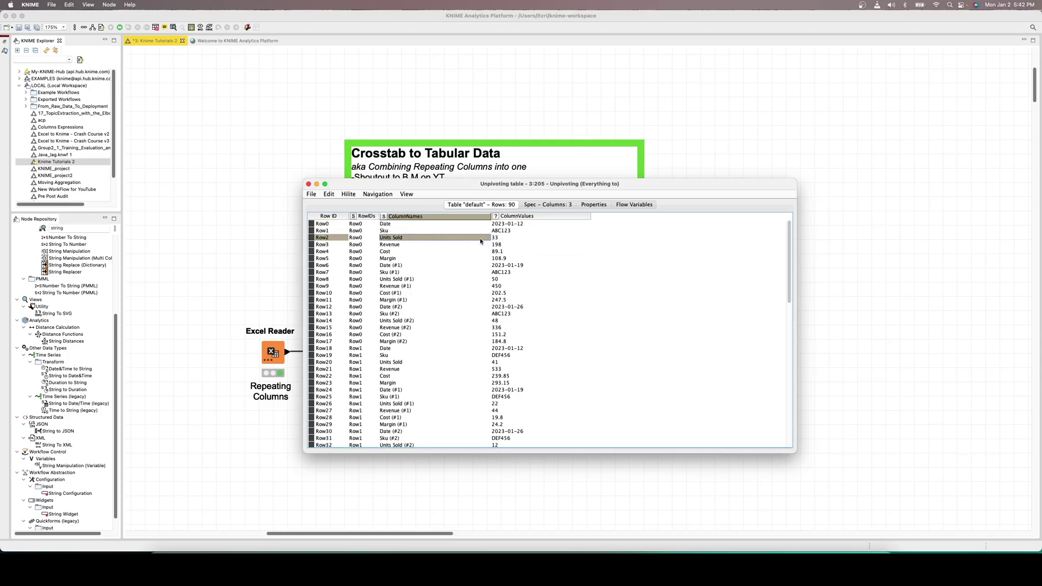
left_click(517, 241)
left_click_drag(425, 279, 491, 405)
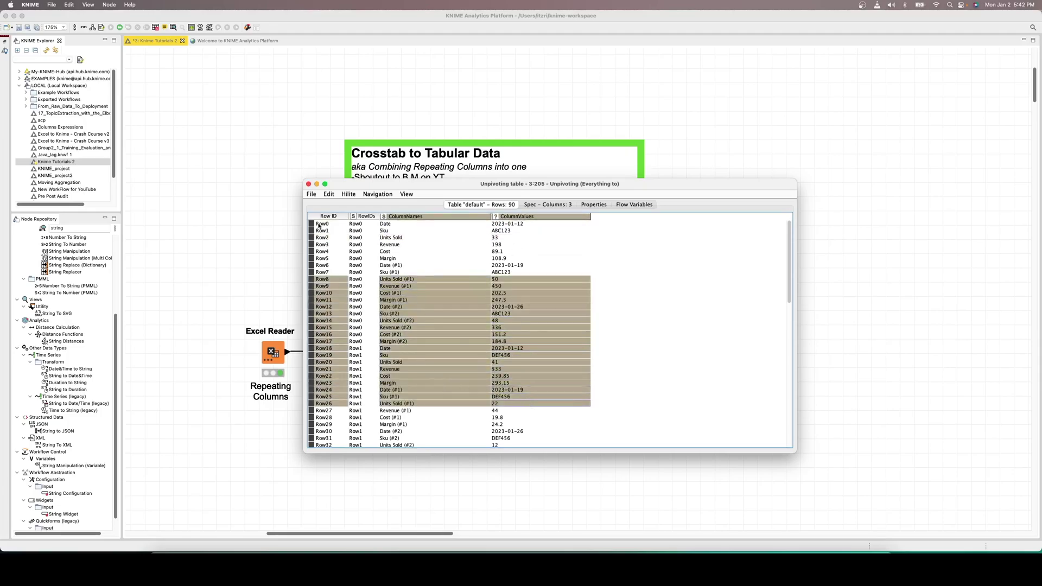
left_click(308, 185)
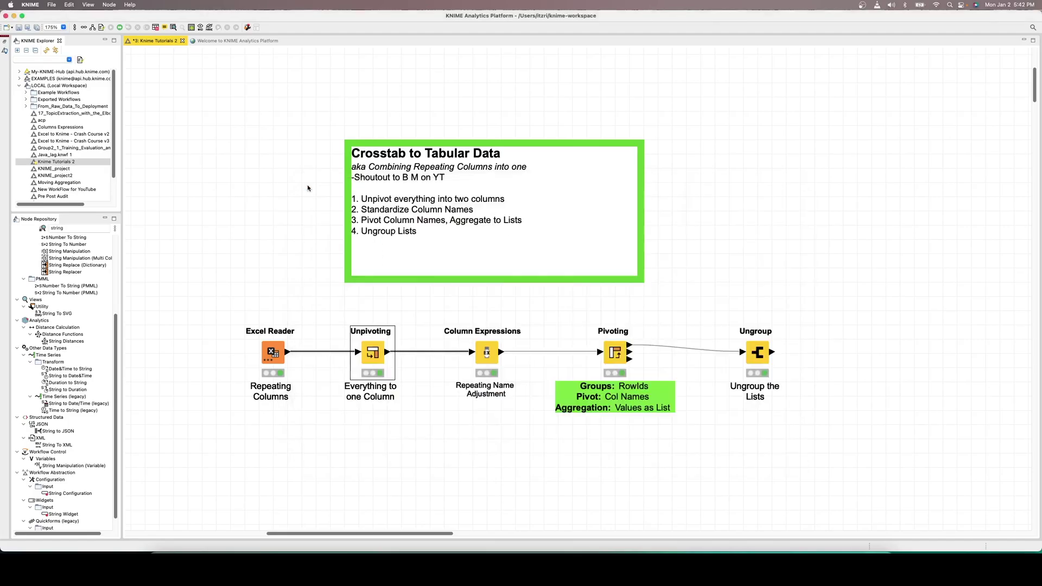
- Reopen the Unpivoting table and compare the Units Sold, Units Sold (#1) and Units Sold (#2) rows
right_click(373, 354)
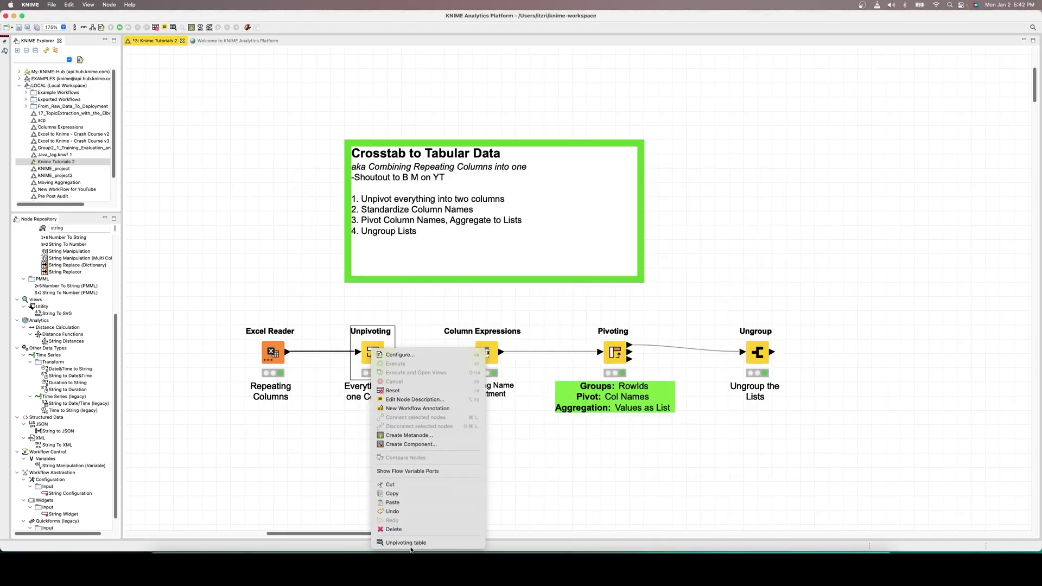
left_click(410, 545)
left_click_drag(420, 286, 426, 328)
left_click(413, 281)
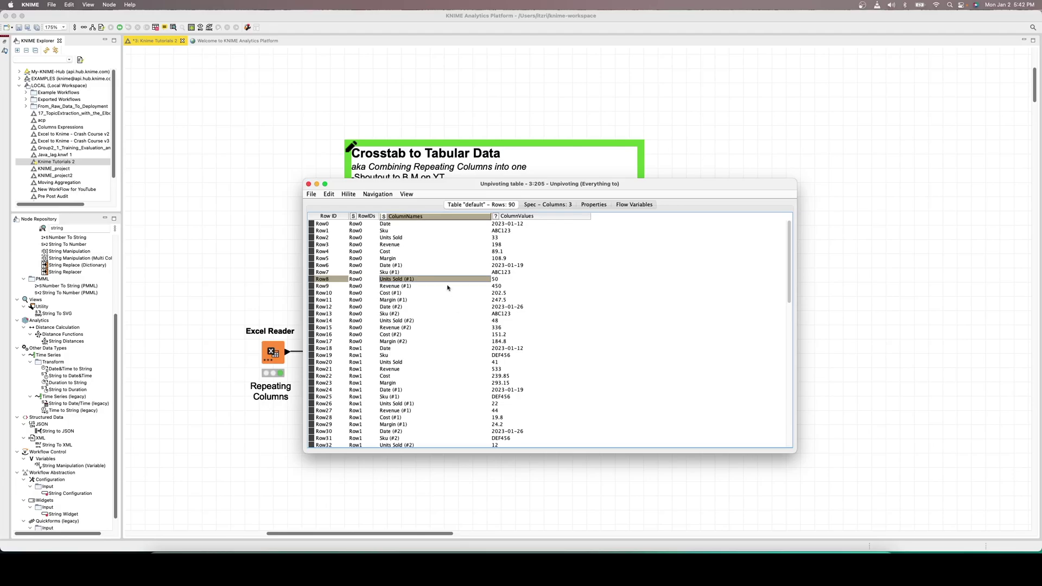
left_click(390, 238)
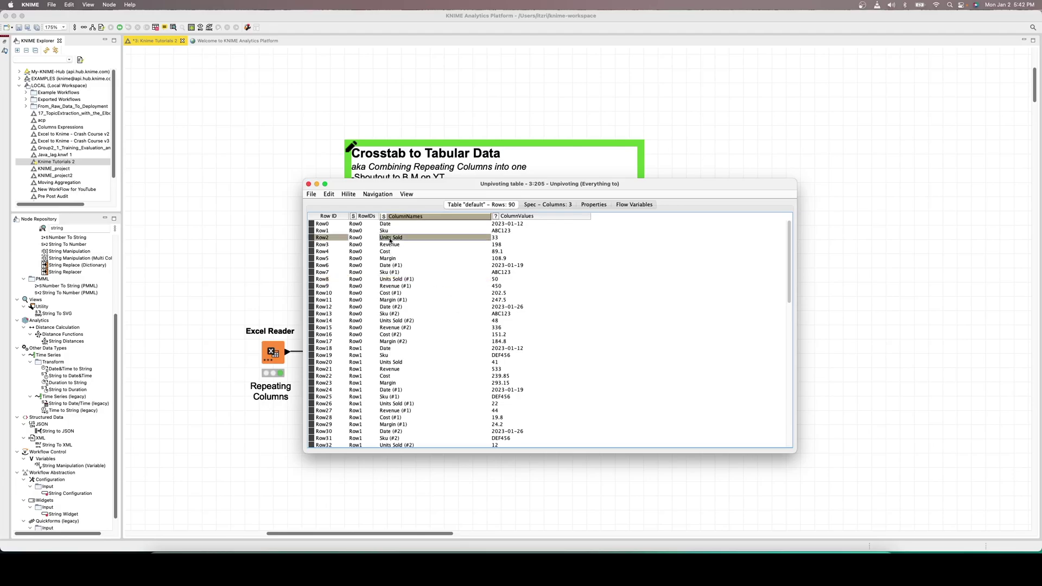
left_click(397, 281)
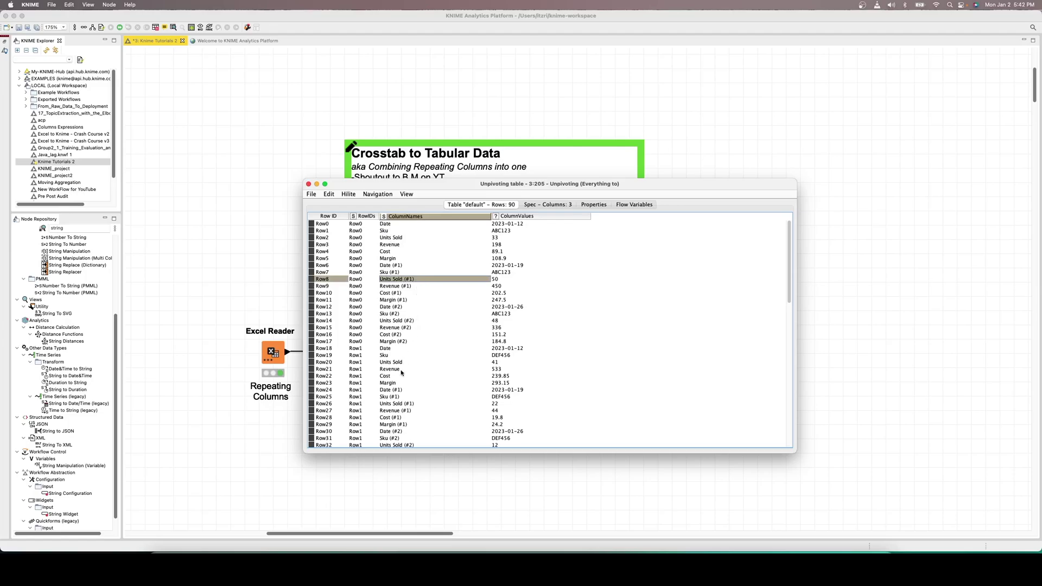
scroll(399, 391, "down", 7)
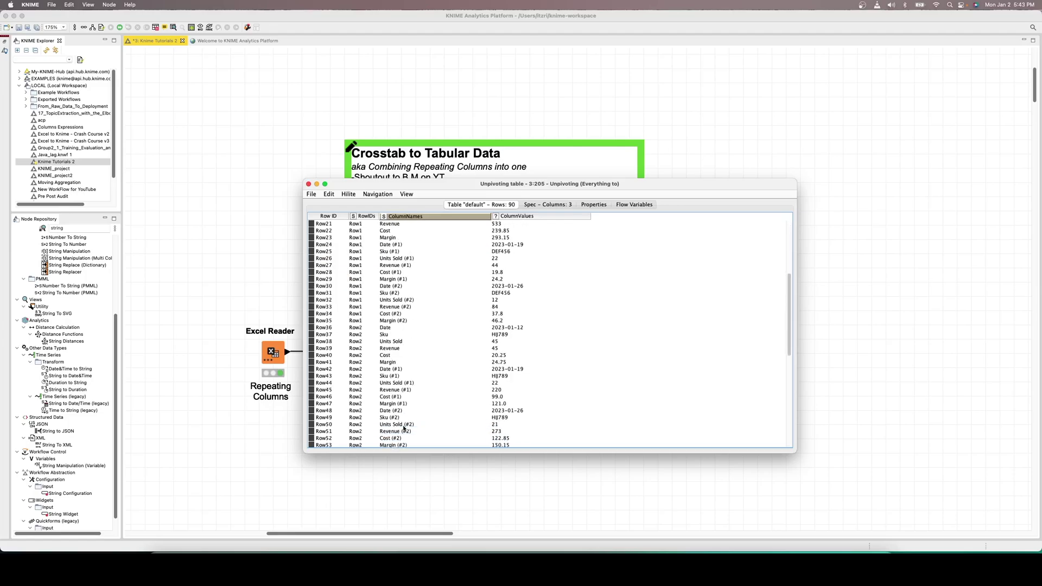
left_click(454, 424)
scroll(400, 326, "up", 7)
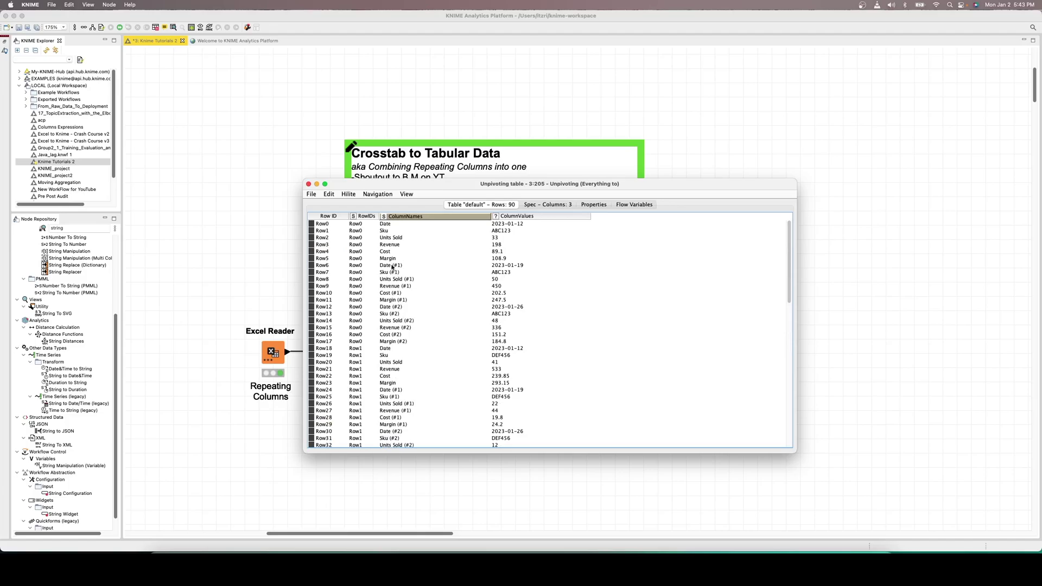
- Examine ColumnValues entries such as the date, ABC123, 33 and 198, then return to the canvas
left_click_drag(508, 222, 507, 438)
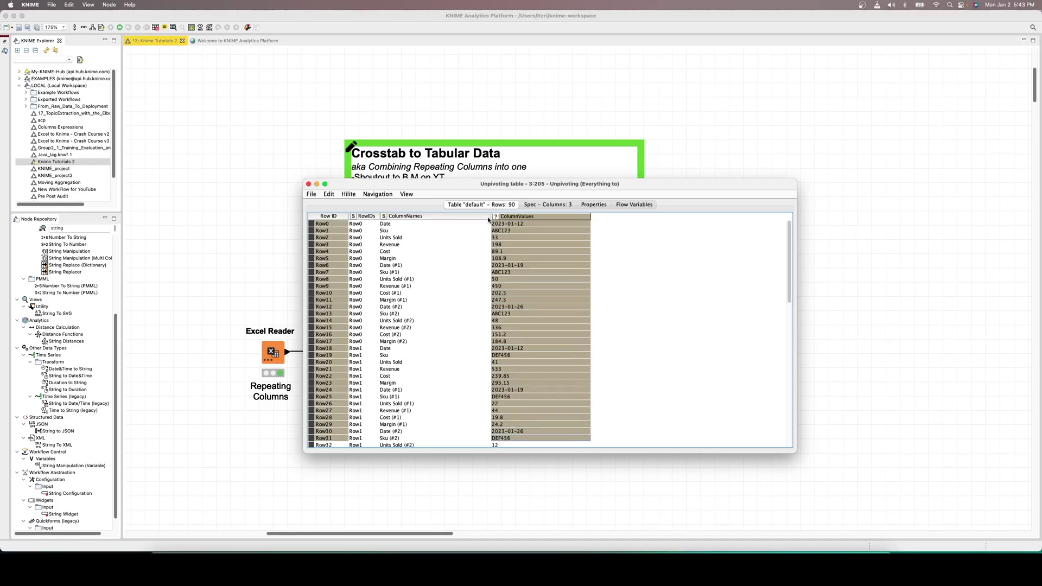
left_click_drag(530, 258, 519, 230)
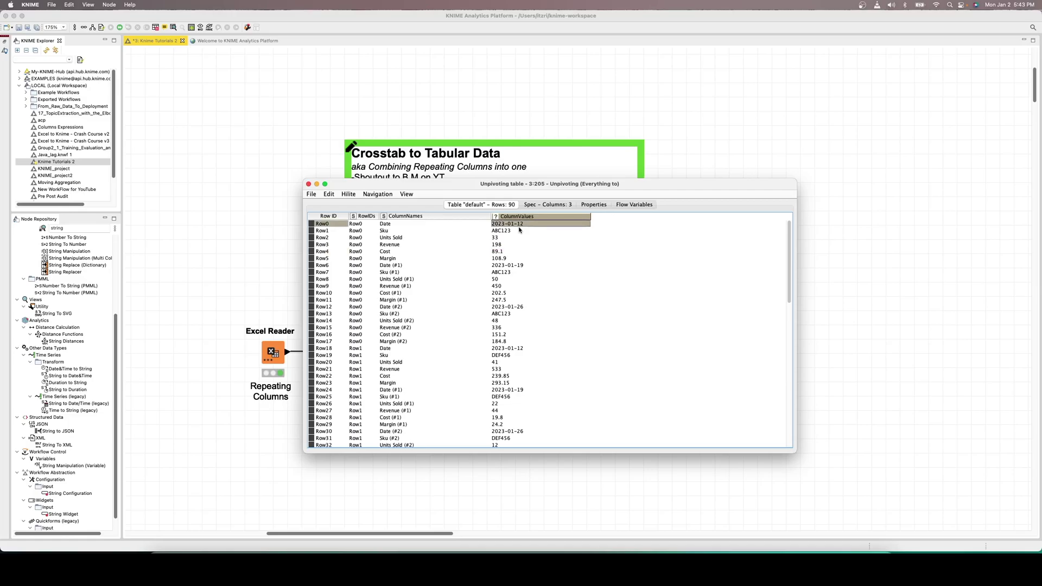
left_click(508, 232)
left_click(500, 245)
left_click(498, 238)
left_click(499, 244)
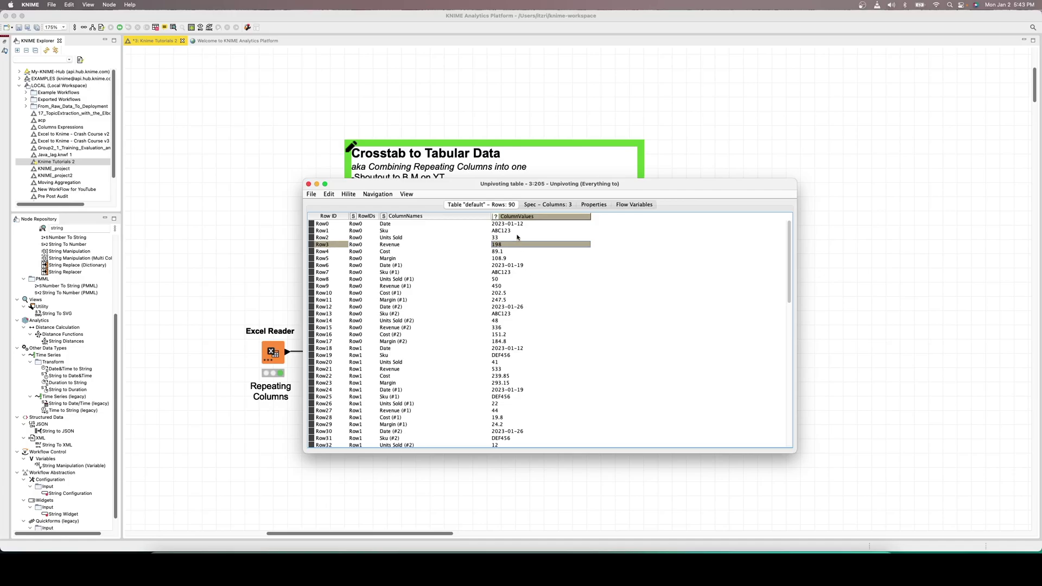
left_click_drag(518, 224, 516, 411)
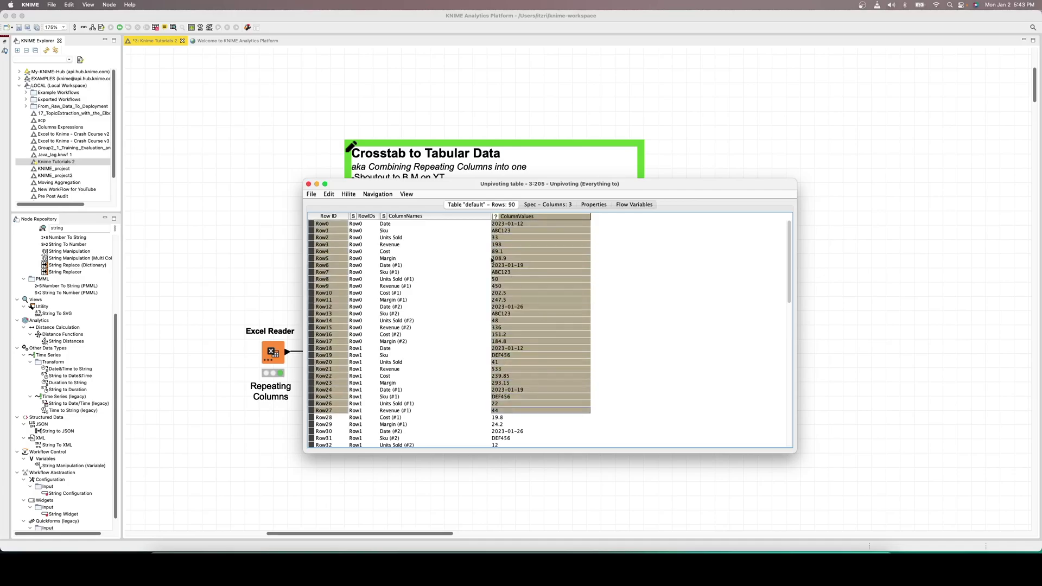
left_click_drag(514, 226, 516, 446)
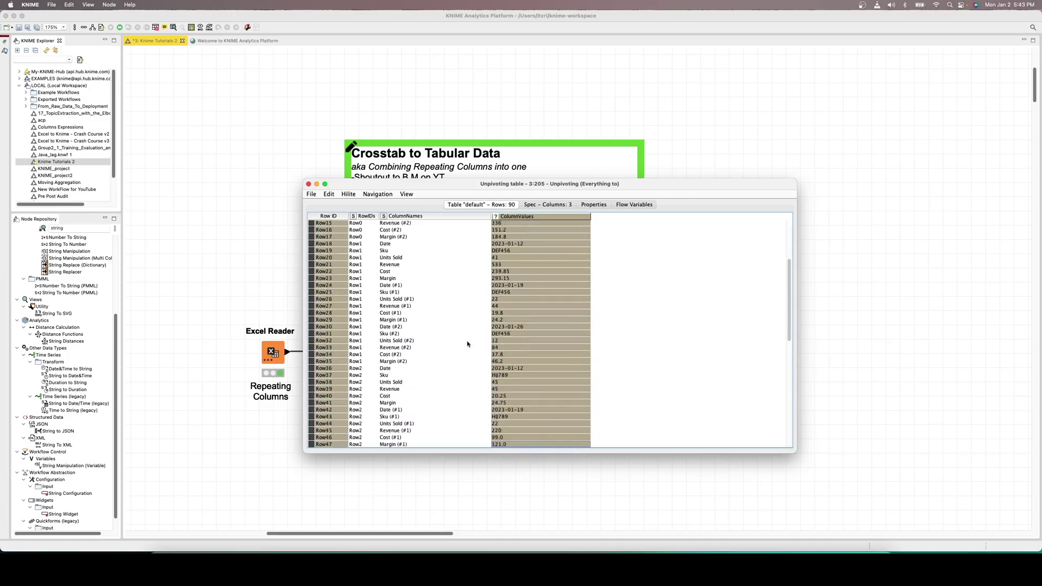
left_click(190, 226)
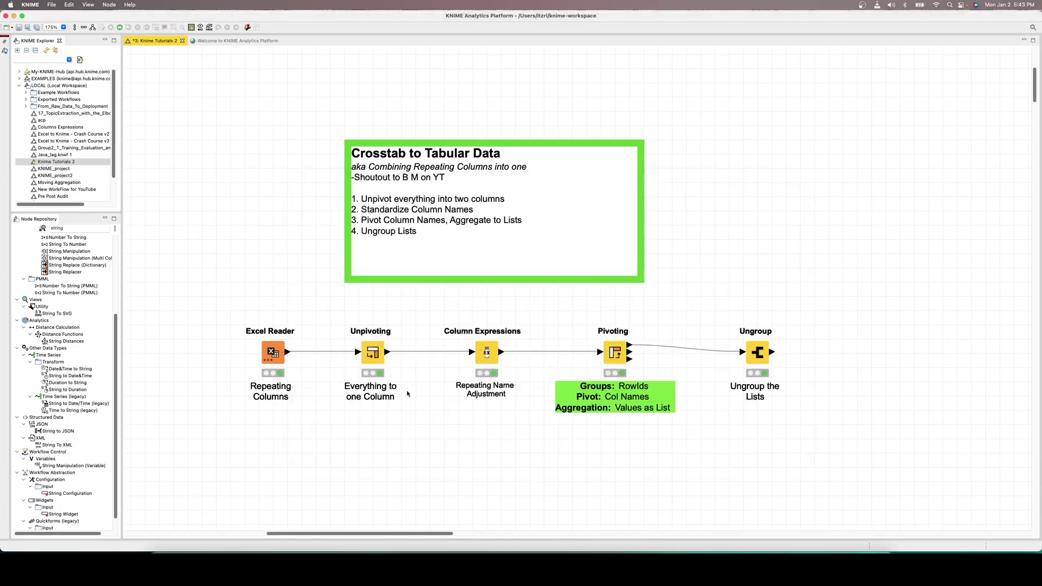
double_click(488, 353)
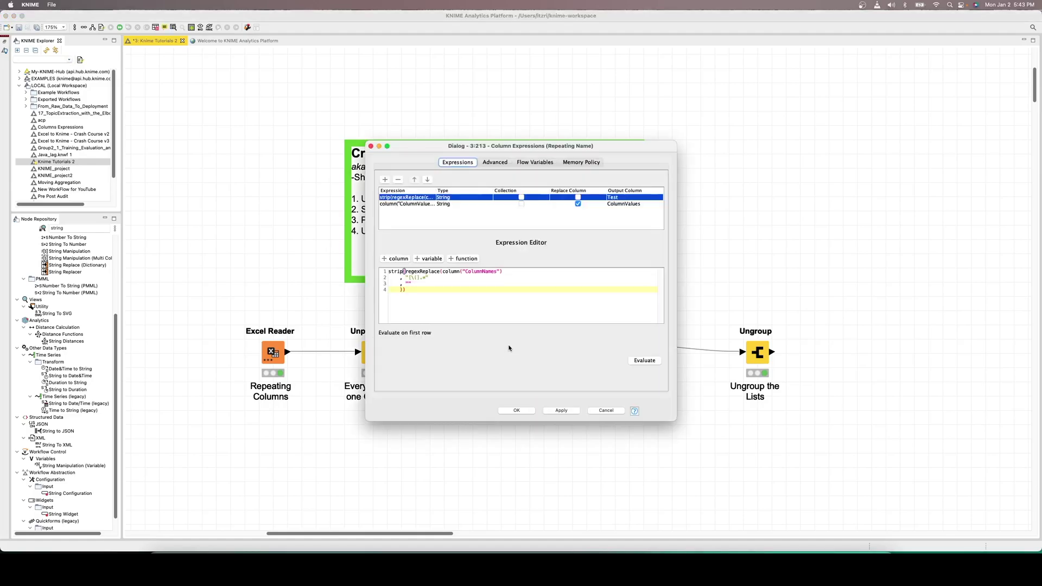
left_click(402, 205)
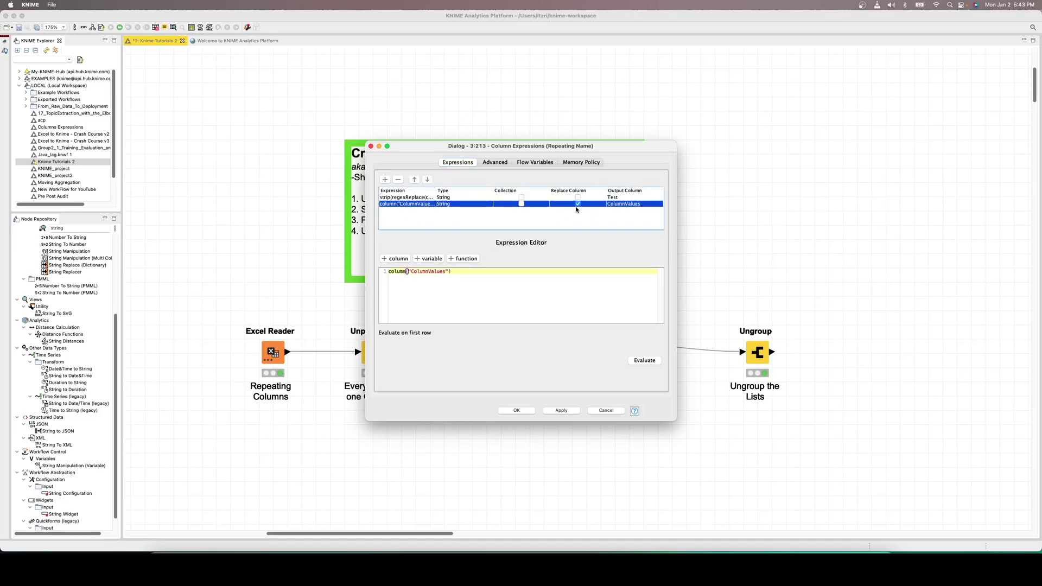
left_click(385, 272)
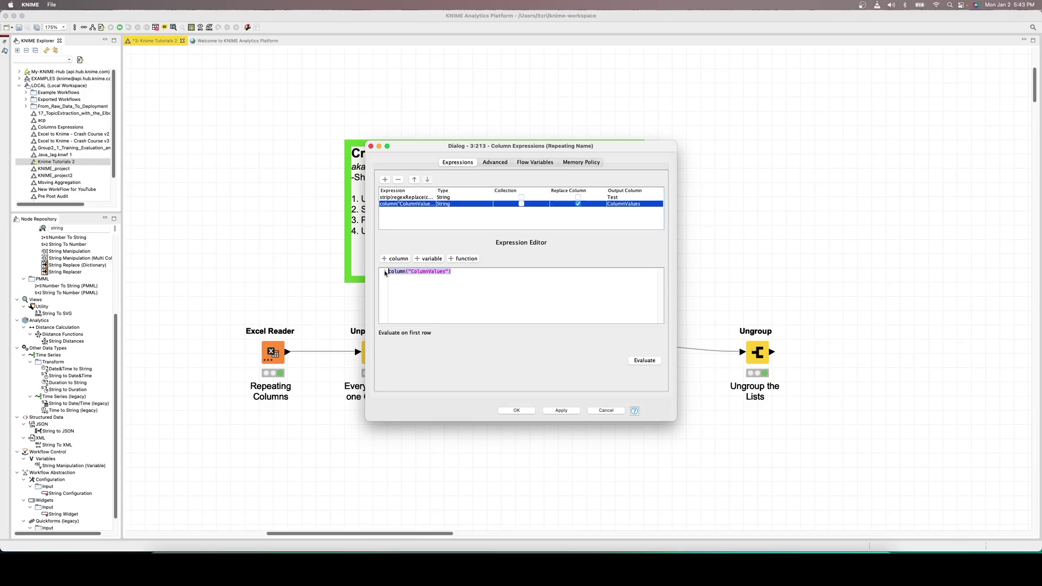
left_click(451, 205)
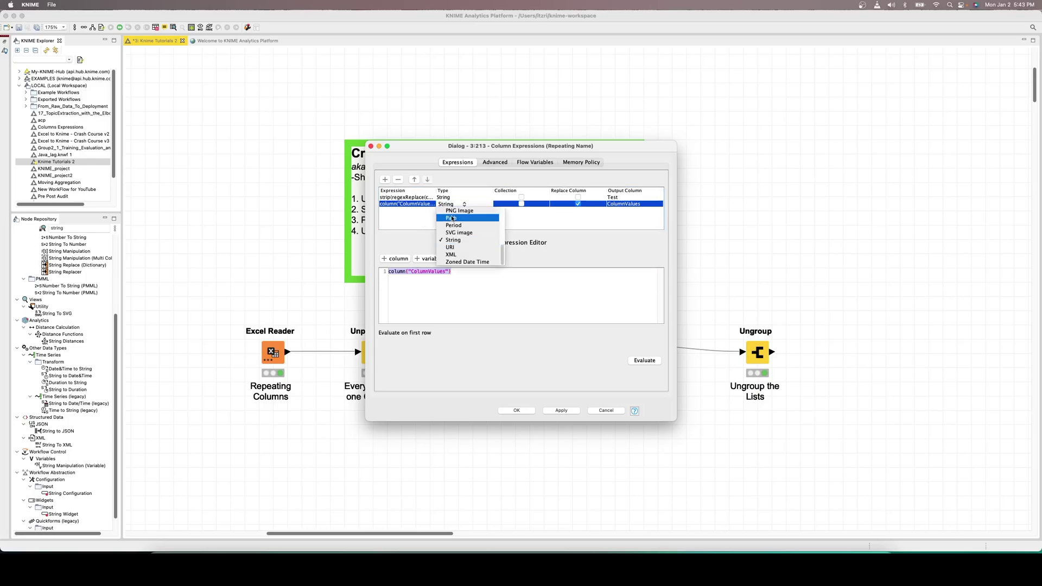
left_click(454, 243)
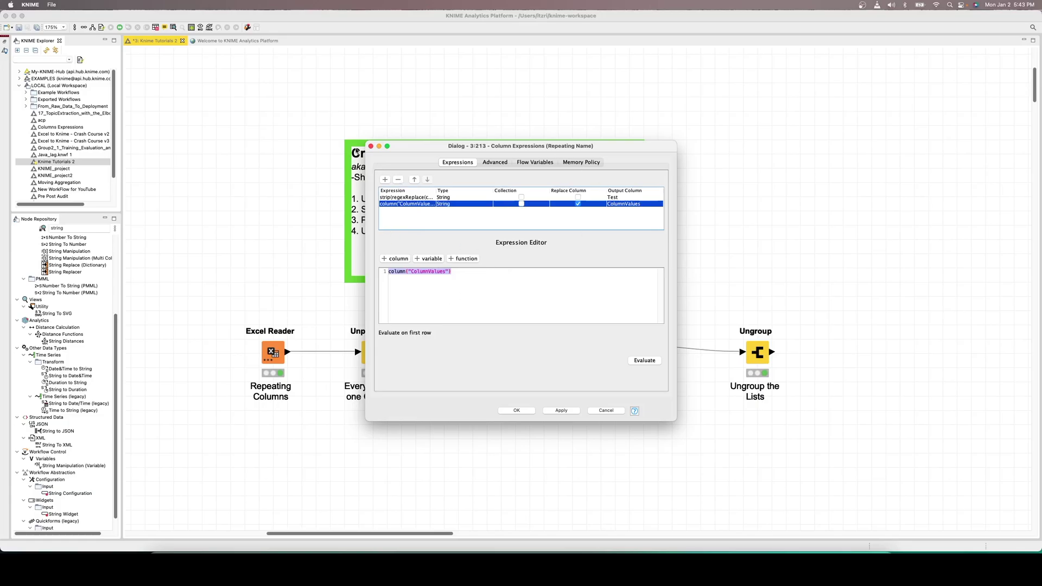
left_click(371, 146)
- Add a Column Expressions node (Node 231) after Unpivoting with an expression replacing ColumnValues
type("expre")
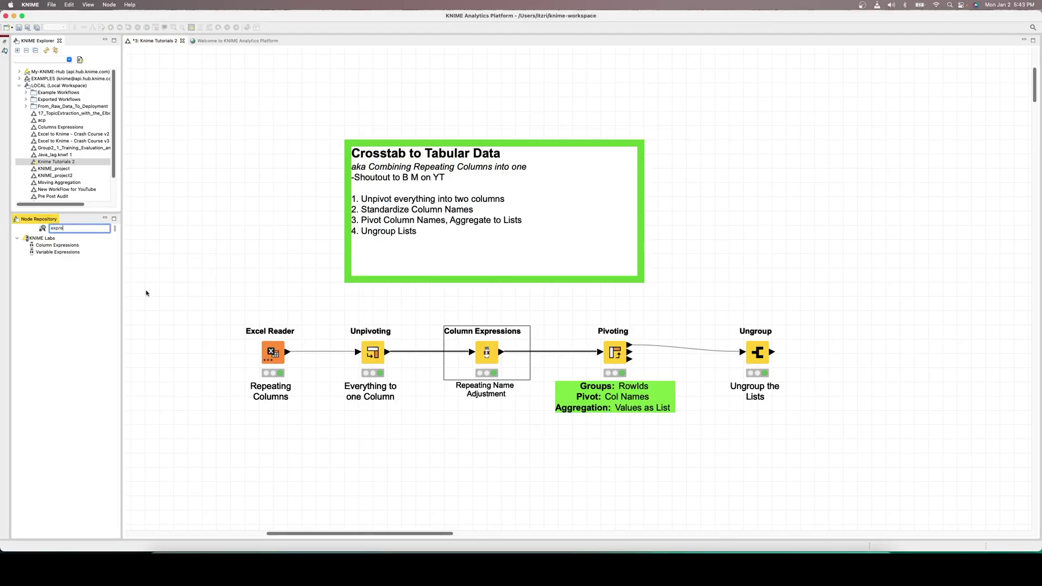
left_click_drag(57, 245, 488, 484)
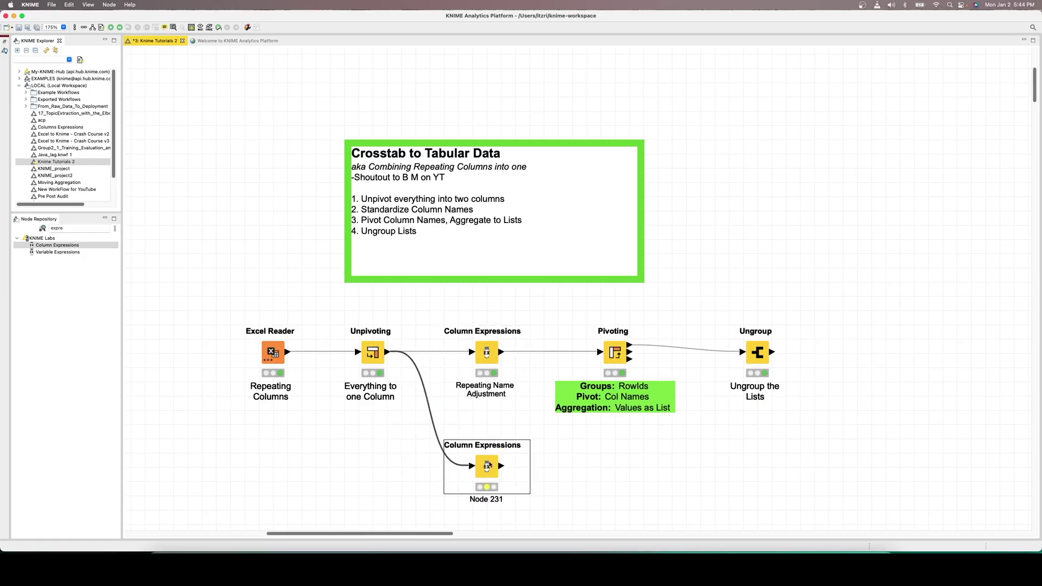
double_click(488, 465)
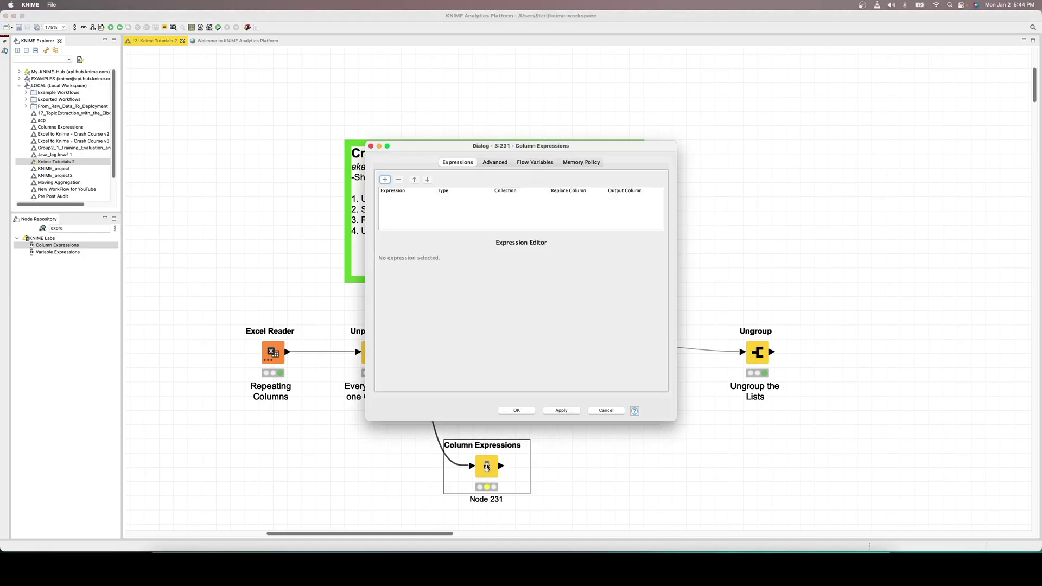
left_click(385, 179)
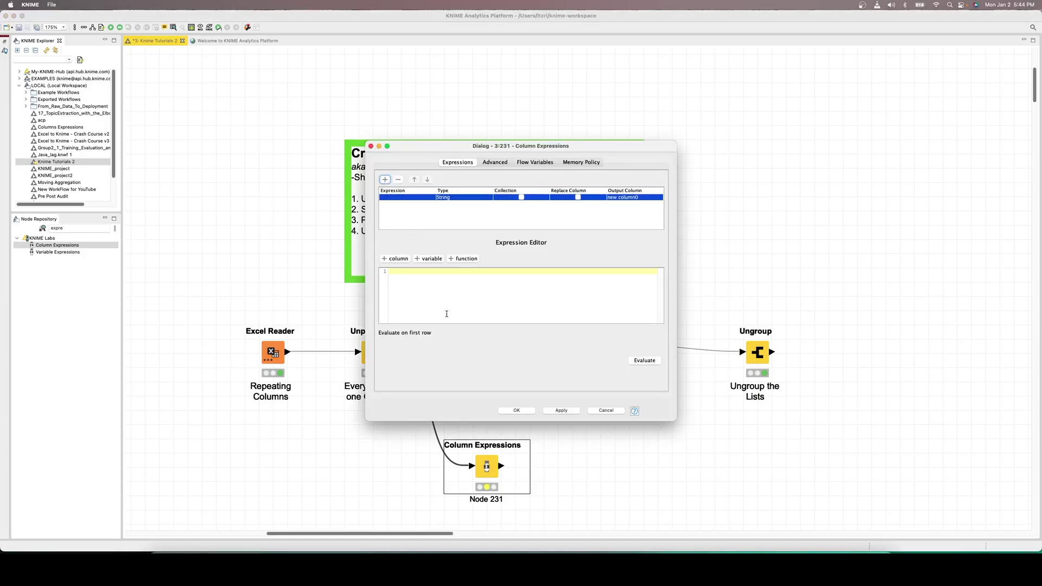
left_click(579, 197)
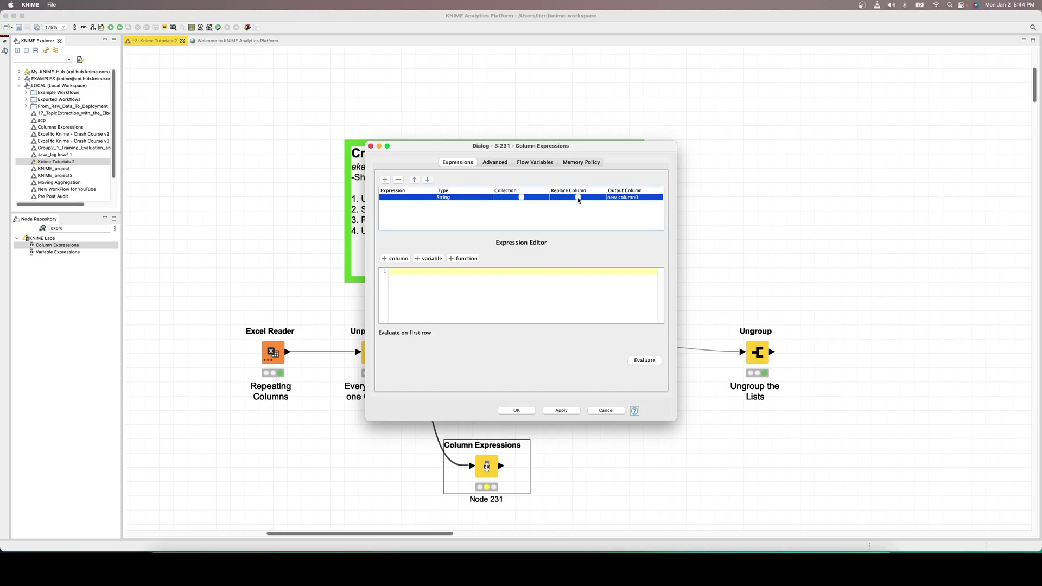
left_click(619, 198)
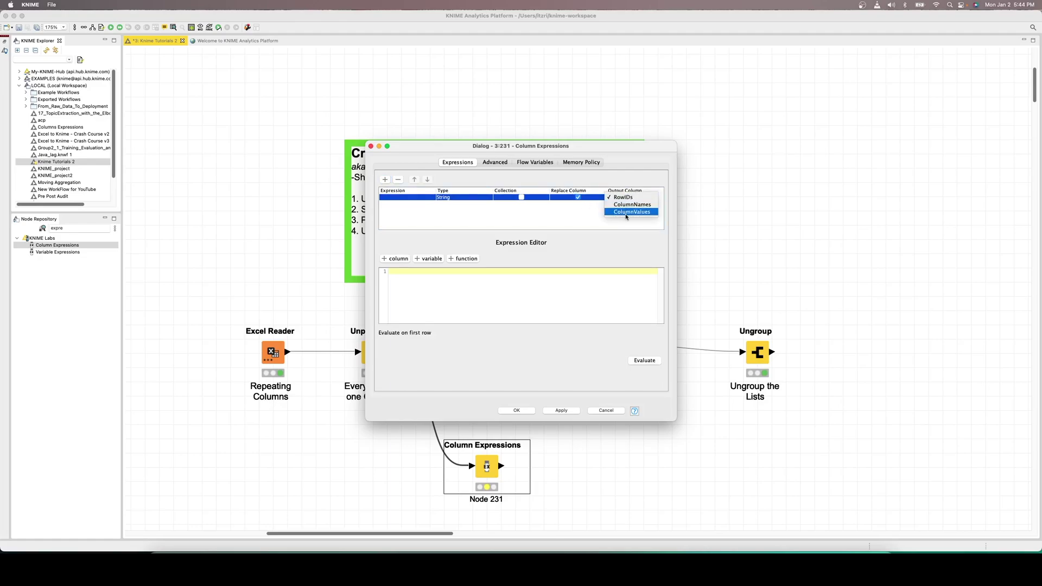
left_click(635, 214)
left_click(431, 278)
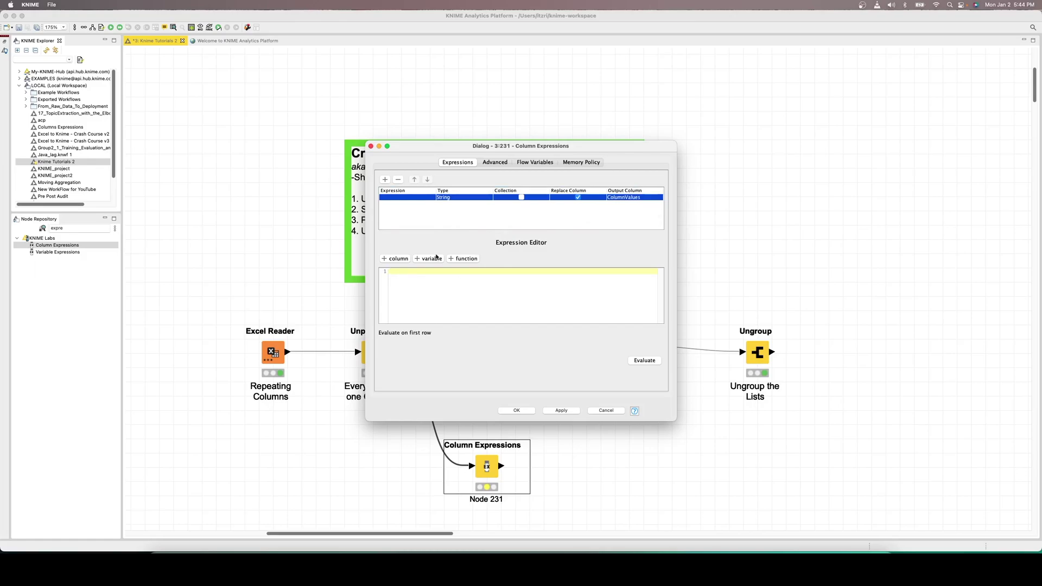
- Insert the column("ColumnValues") reference into the expression
left_click(396, 259)
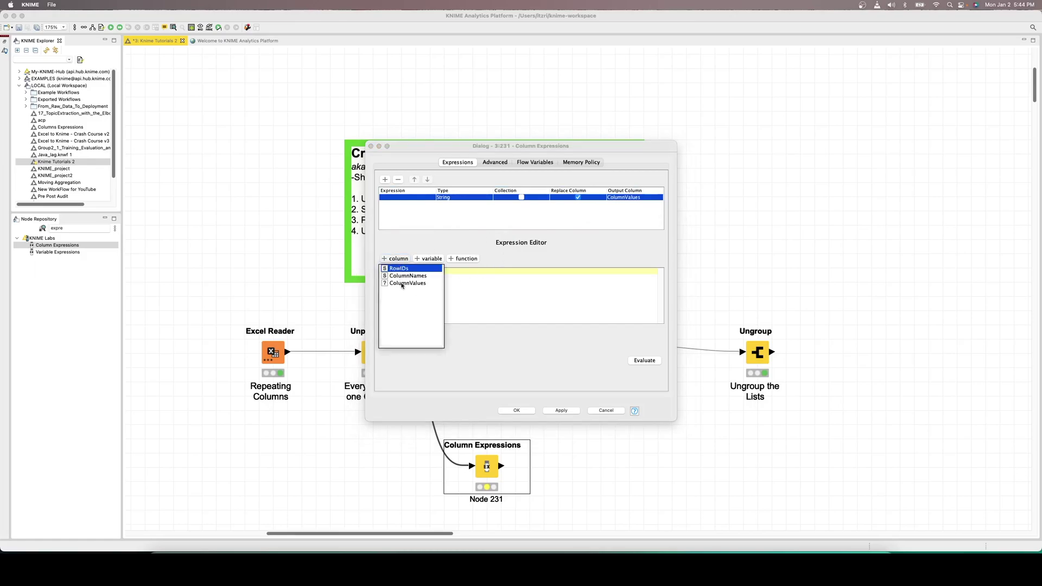
left_click(403, 283)
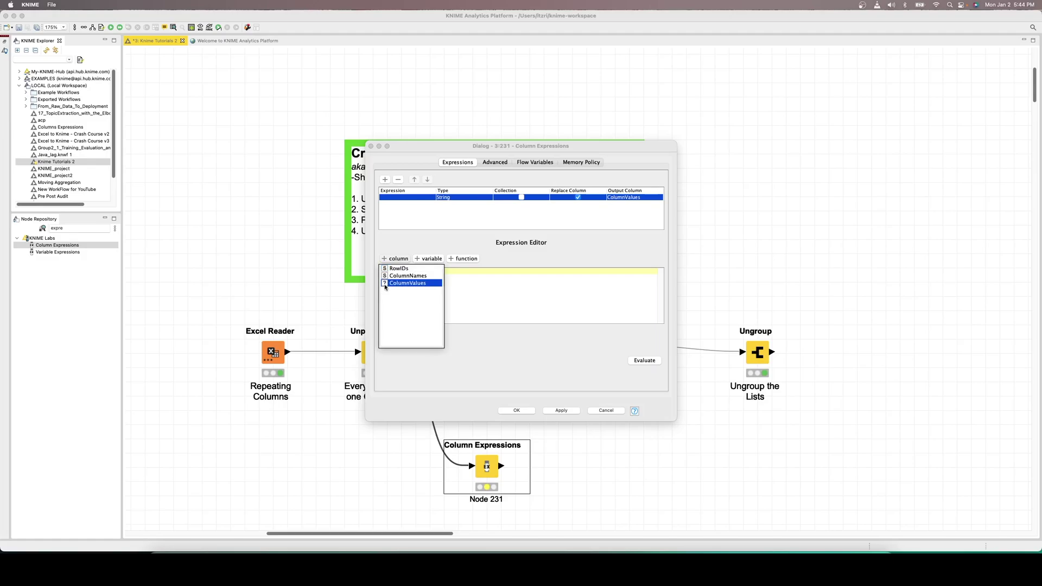
double_click(417, 284)
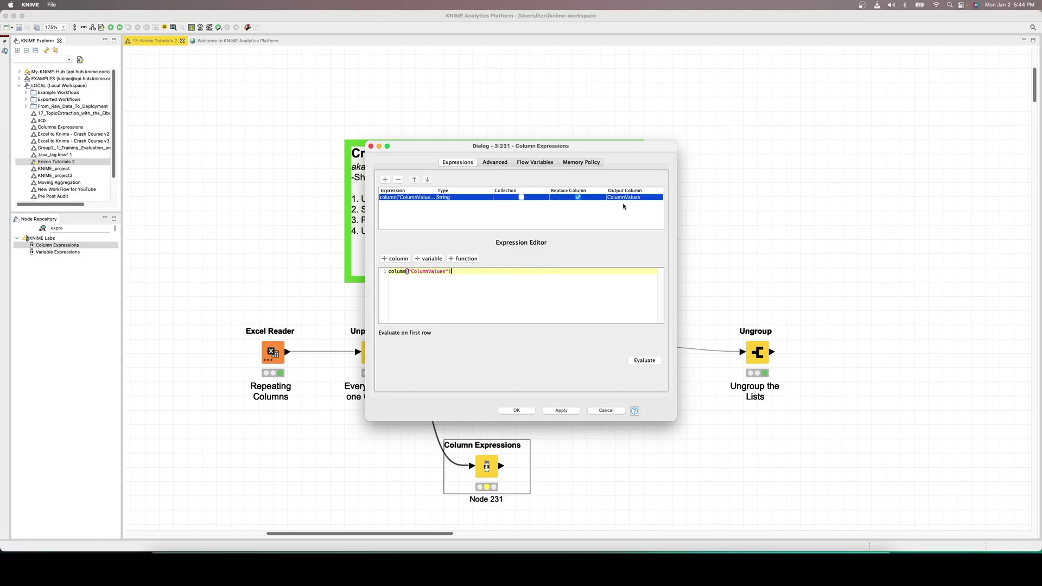
key("super+a")
left_click(464, 273)
- Keep String as the expression's output type
left_click(459, 200)
scroll(462, 217, "up", 3)
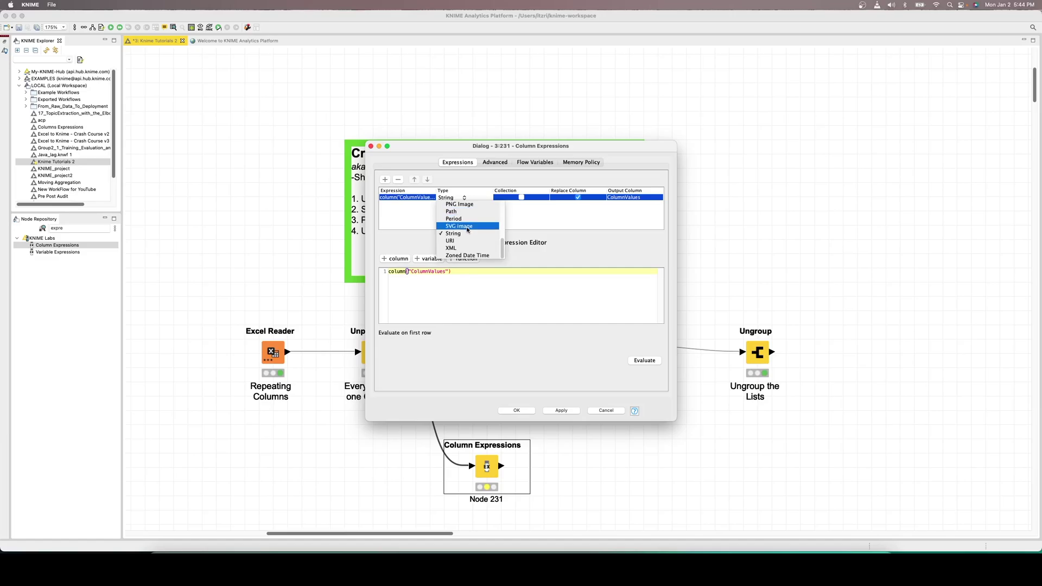
scroll(467, 233, "down", 3)
scroll(468, 236, "up", 3)
scroll(467, 234, "down", 3)
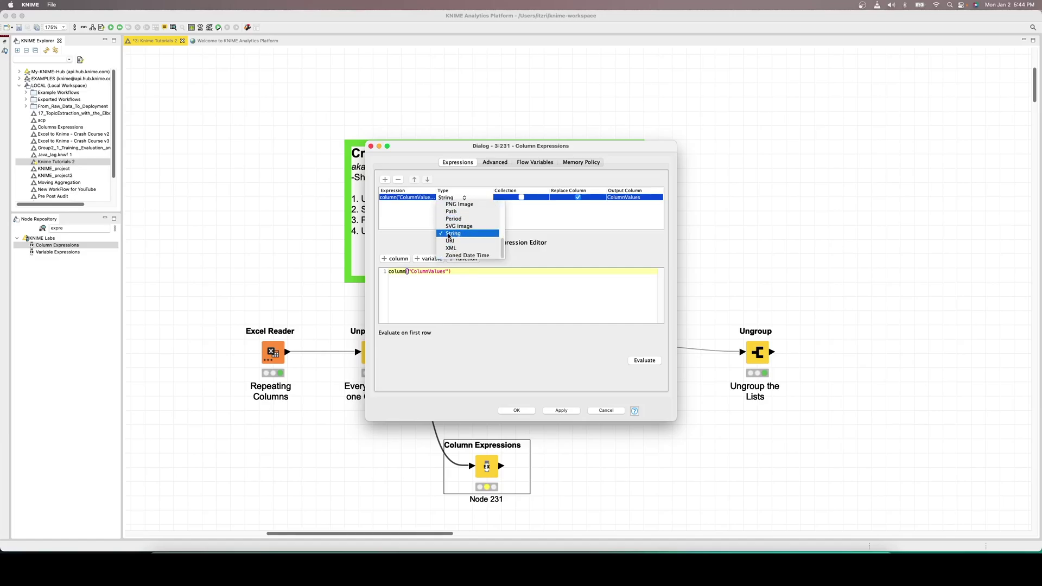
left_click(449, 235)
- Re-insert column("ColumnValues"), evaluate it on the first row, and save the settings
left_click(399, 259)
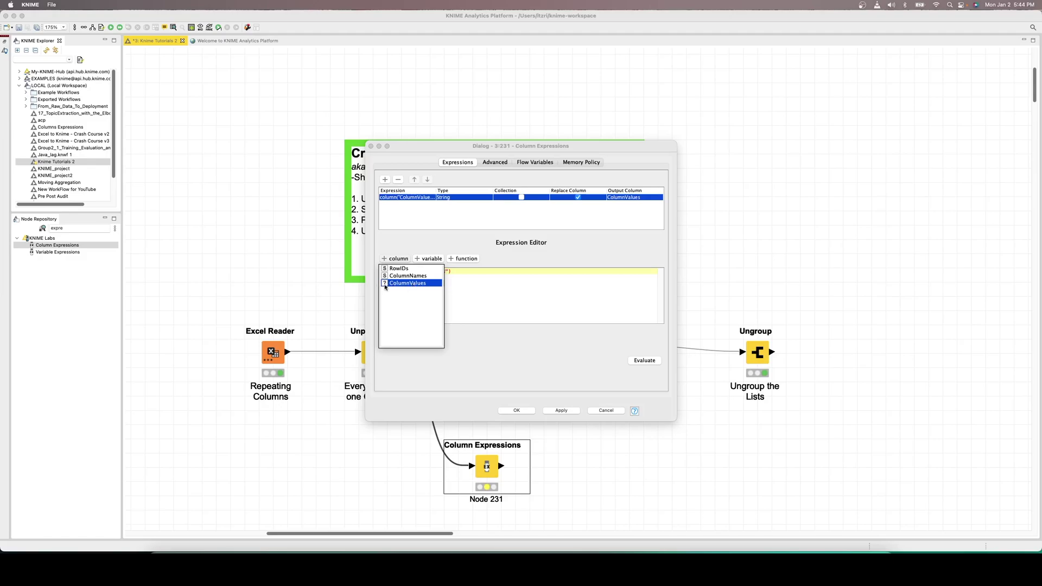
double_click(386, 283)
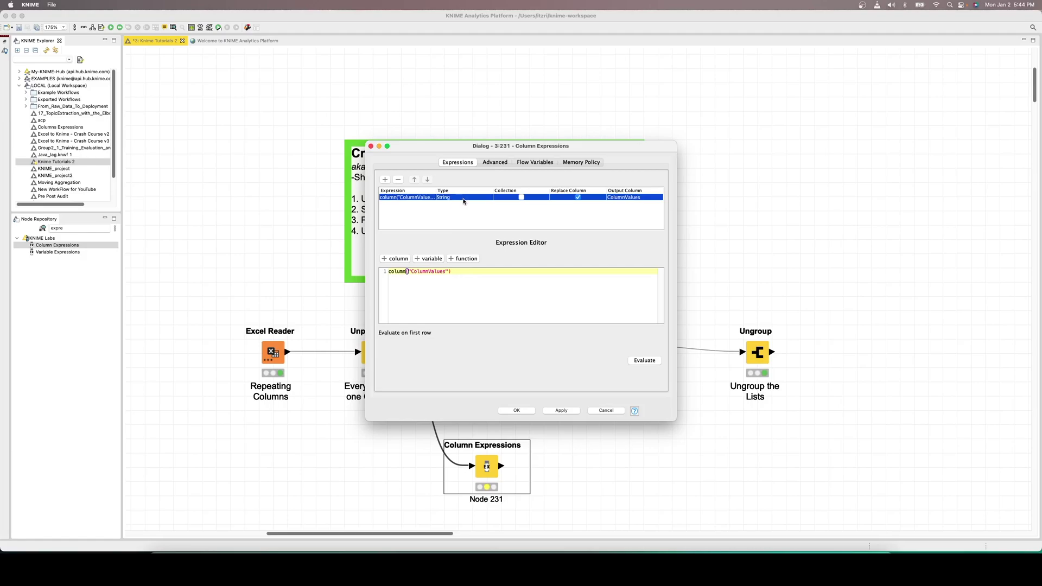
left_click(644, 361)
left_click(510, 411)
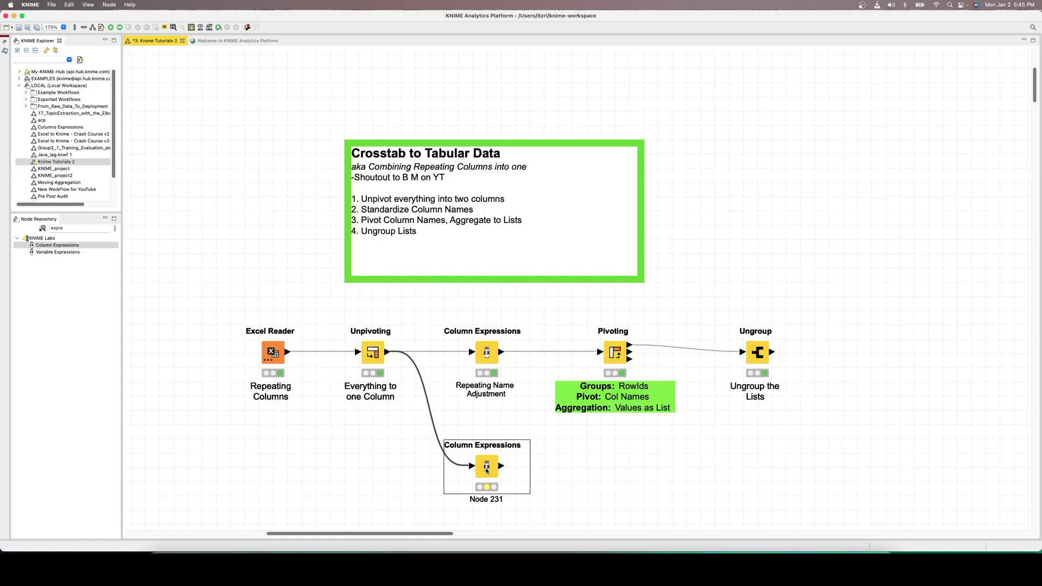
- Review Node 231's 90-row, 3-column output, widening the ColumnValues header and scanning Row0–Row31
double_click(486, 470)
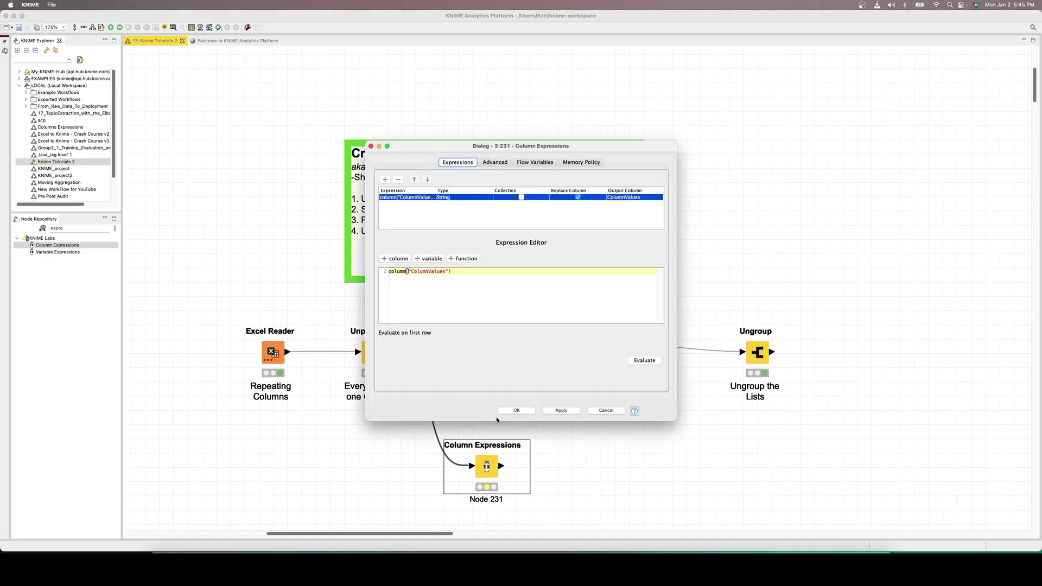
left_click(515, 411)
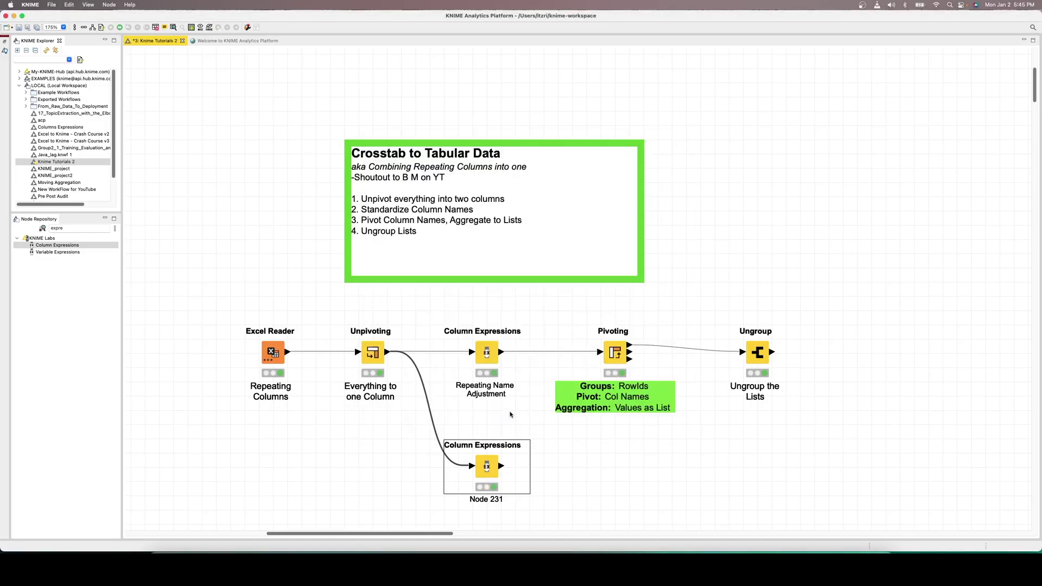
right_click(487, 466)
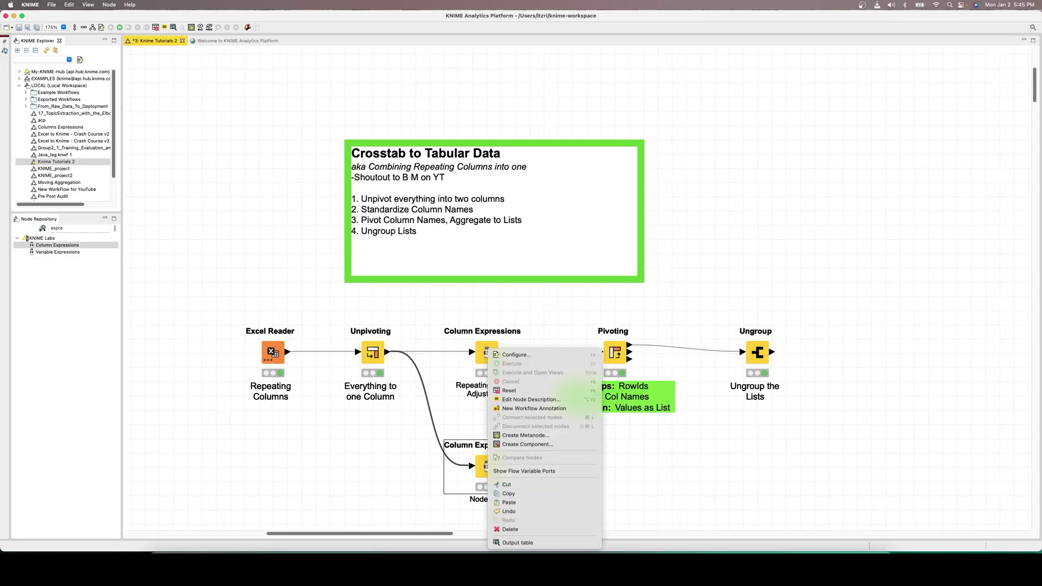
left_click(526, 544)
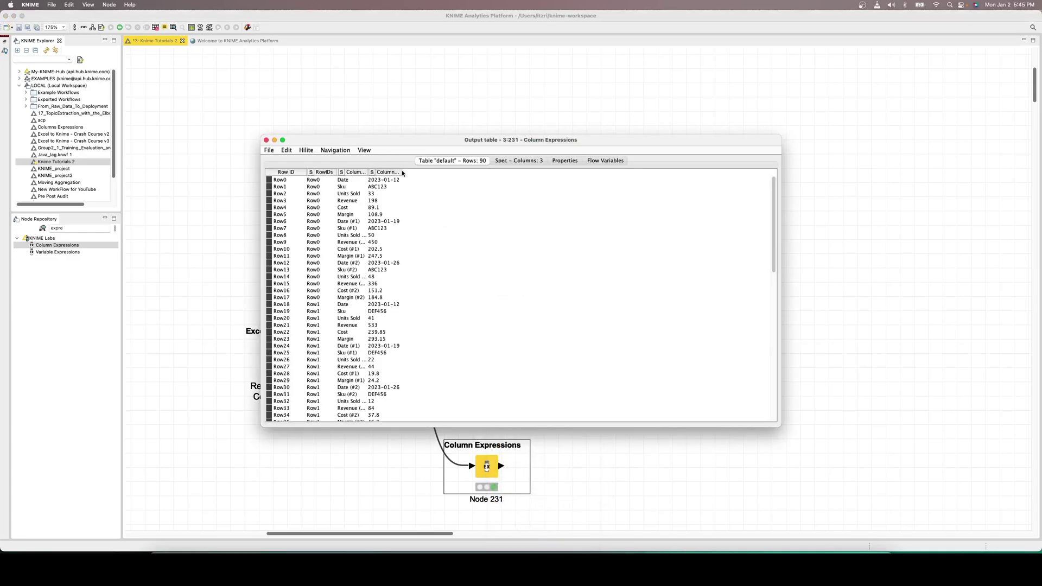
left_click_drag(402, 173, 467, 173)
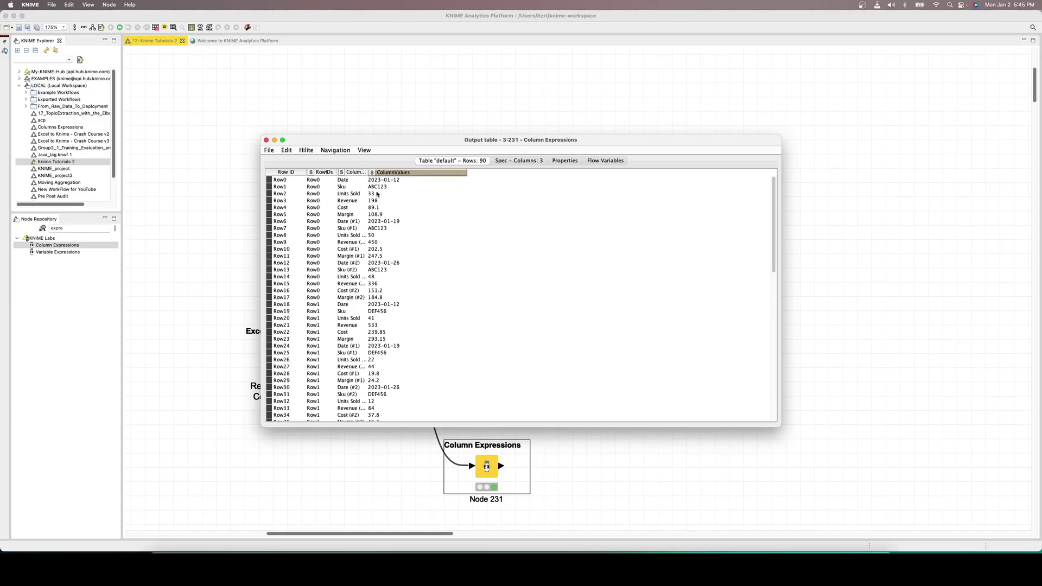
left_click_drag(397, 256, 410, 395)
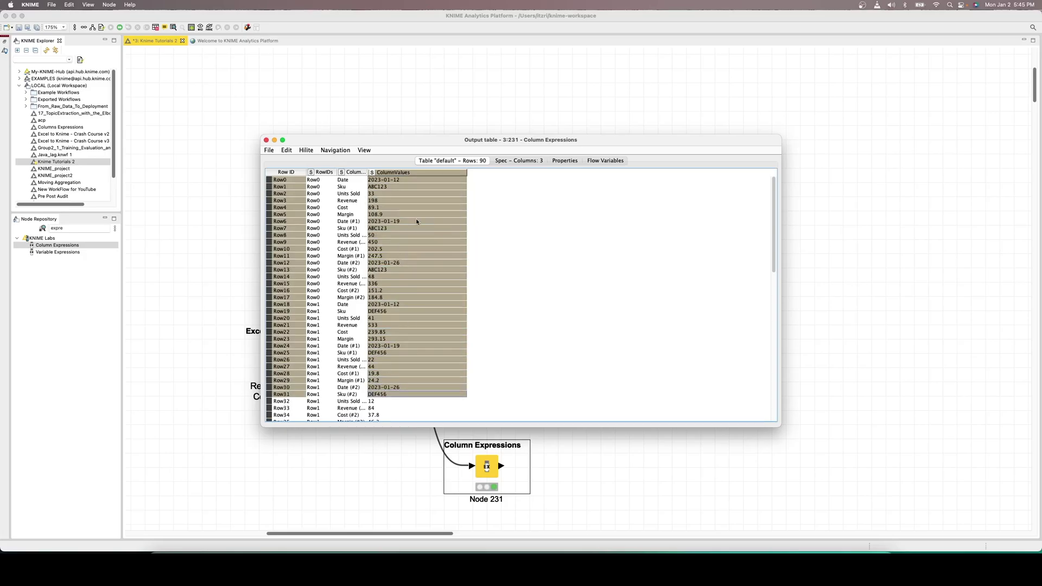
left_click(266, 140)
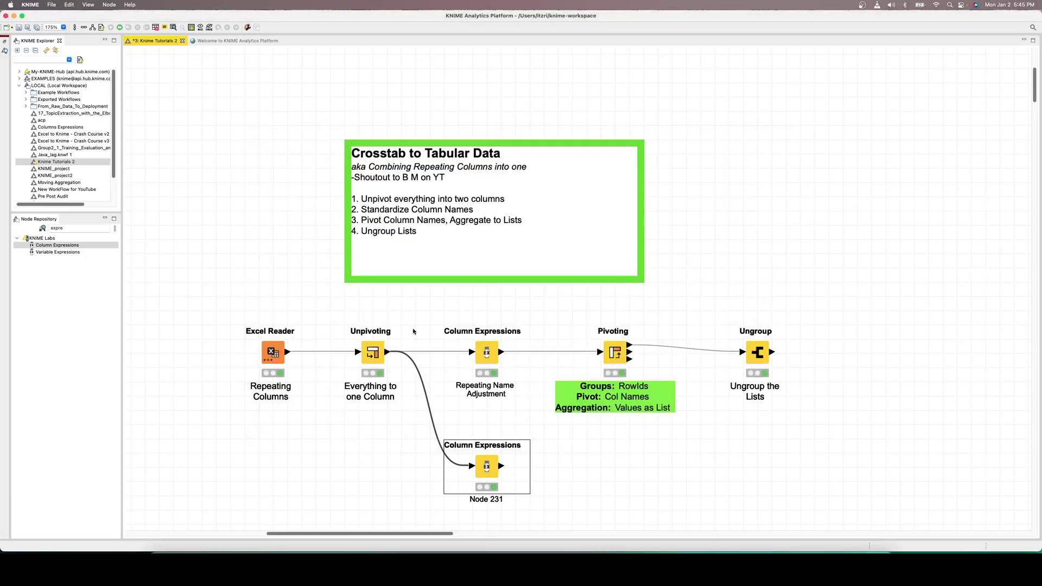
- In the Repeating Name Adjustment node, put regexReplace and strip's closing bracket on separate lines
double_click(486, 354)
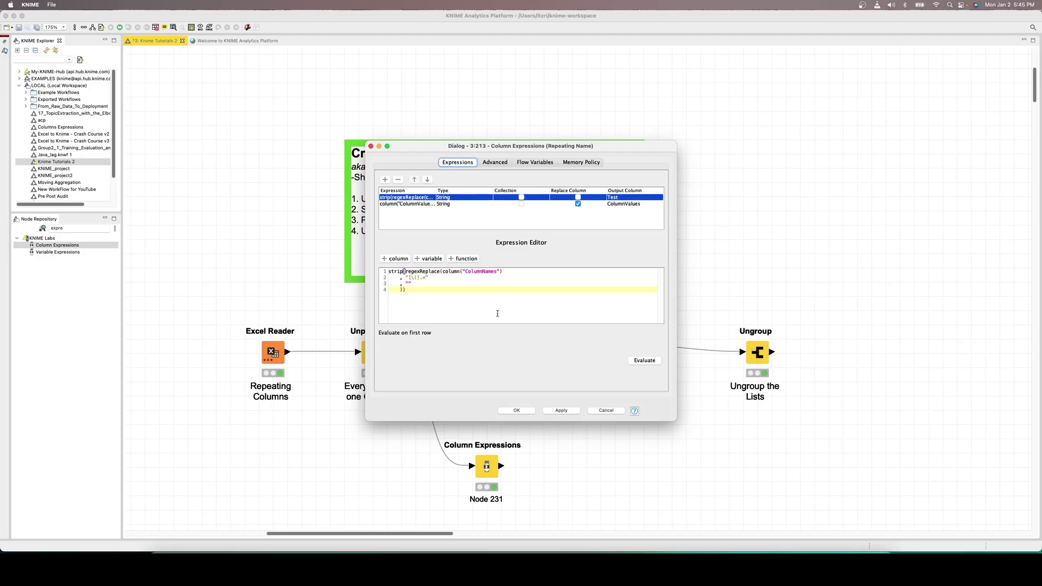
left_click_drag(425, 290, 380, 271)
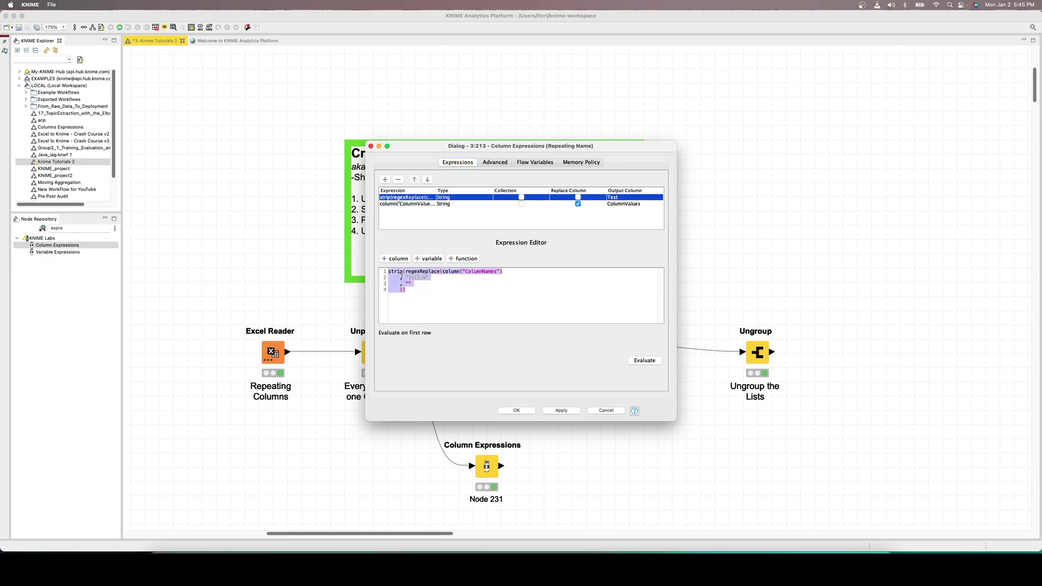
left_click(436, 305)
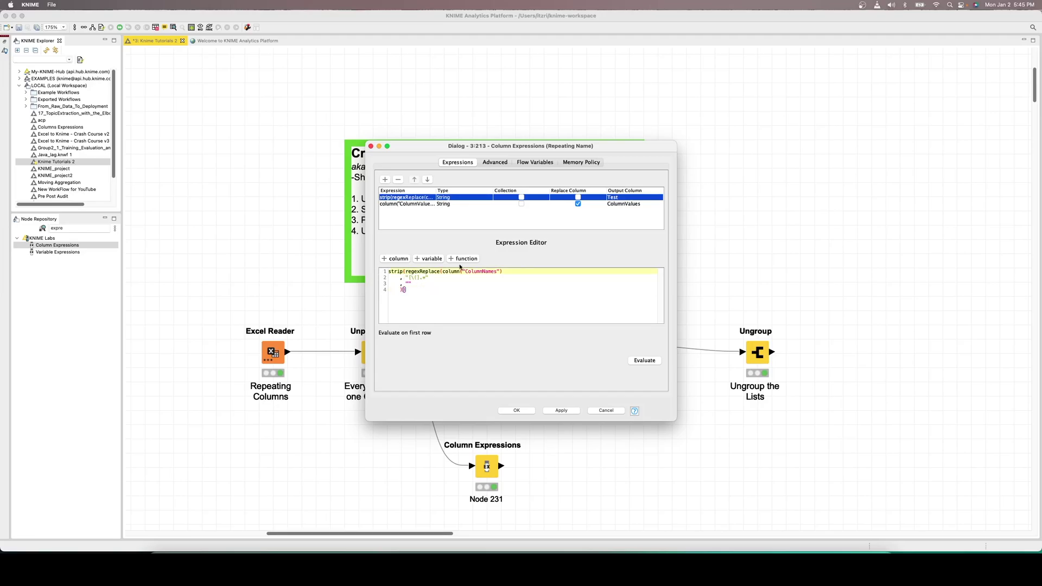
key("Return")
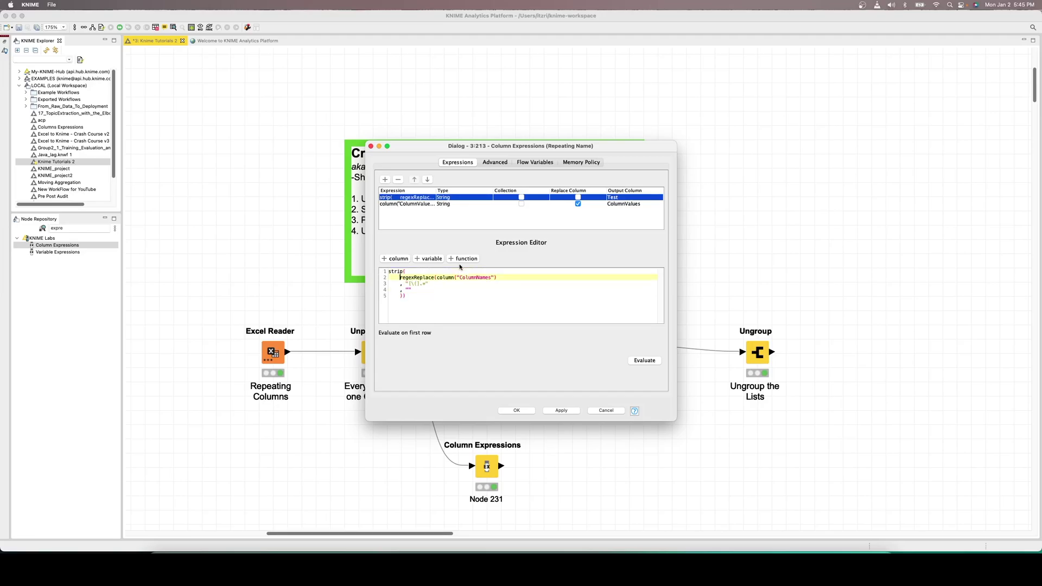
left_click(404, 296)
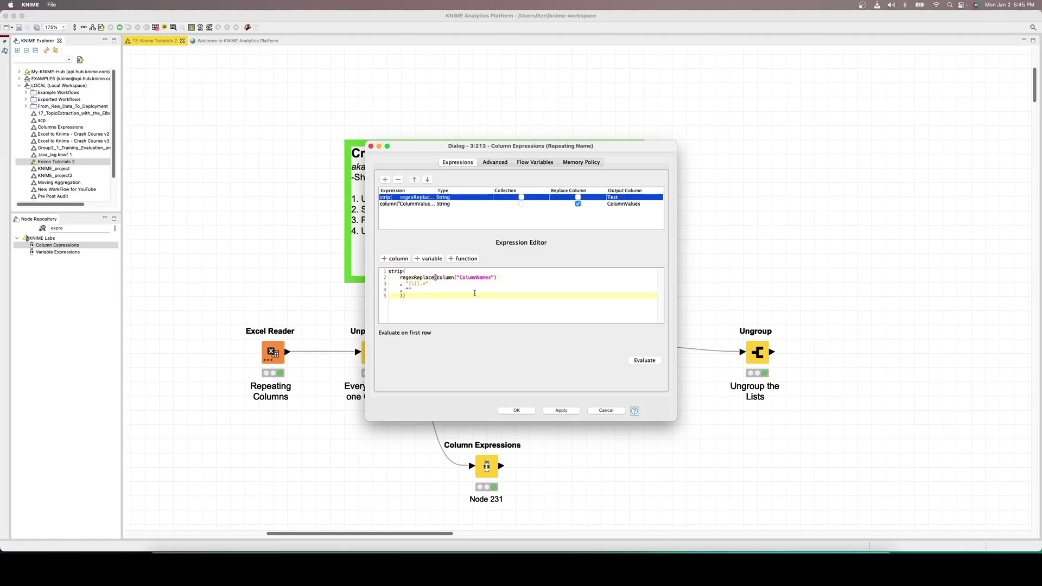
key("Return")
left_click(404, 296)
- Highlight parts of the regex pattern line to explain what it matches
left_click(404, 283)
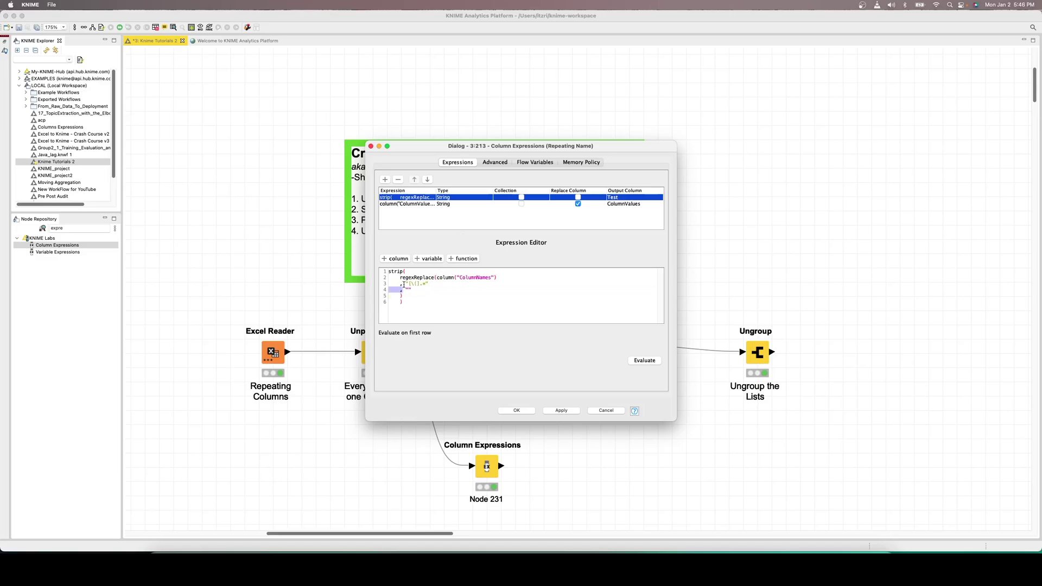
left_click_drag(405, 284, 433, 284)
left_click(437, 283)
mouse_move(437, 284)
left_mouse_down()
mouse_move(411, 283)
mouse_move(431, 283)
left_mouse_up()
left_click(467, 296)
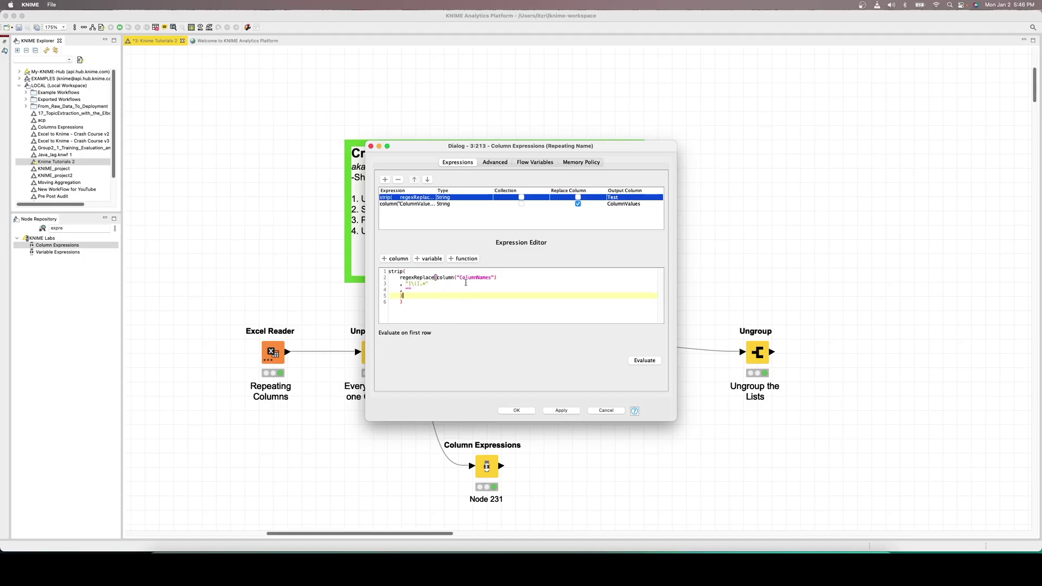
- Browse the String function category and show the help for regexReplace
left_click(463, 259)
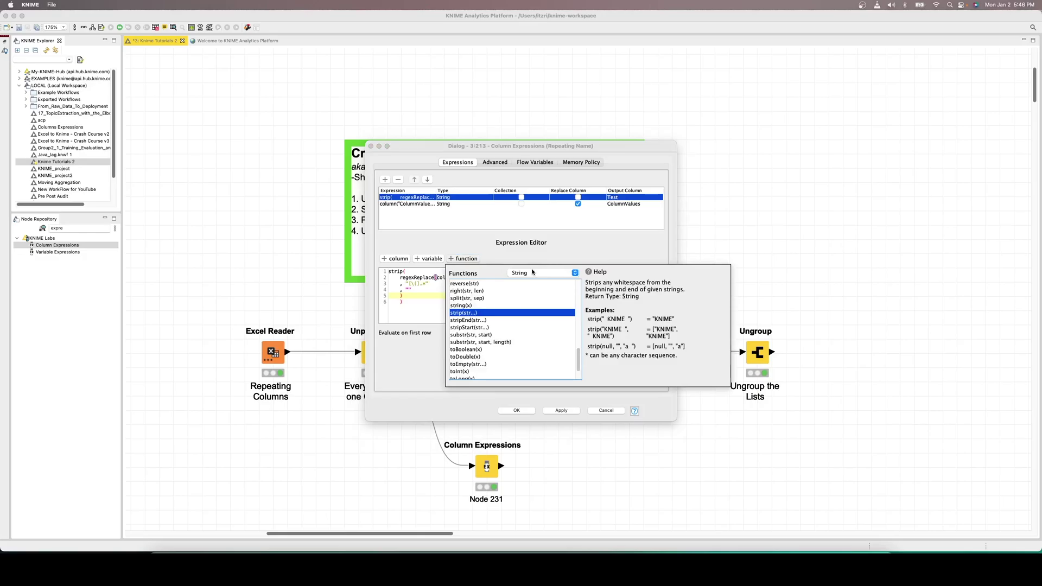
scroll(478, 331, "up", 5)
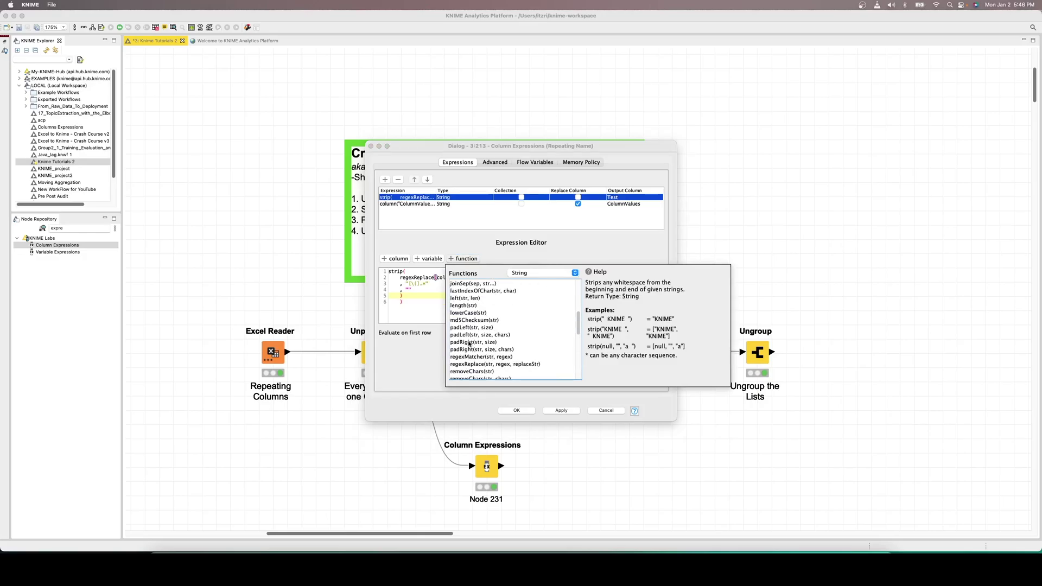
left_click(466, 259)
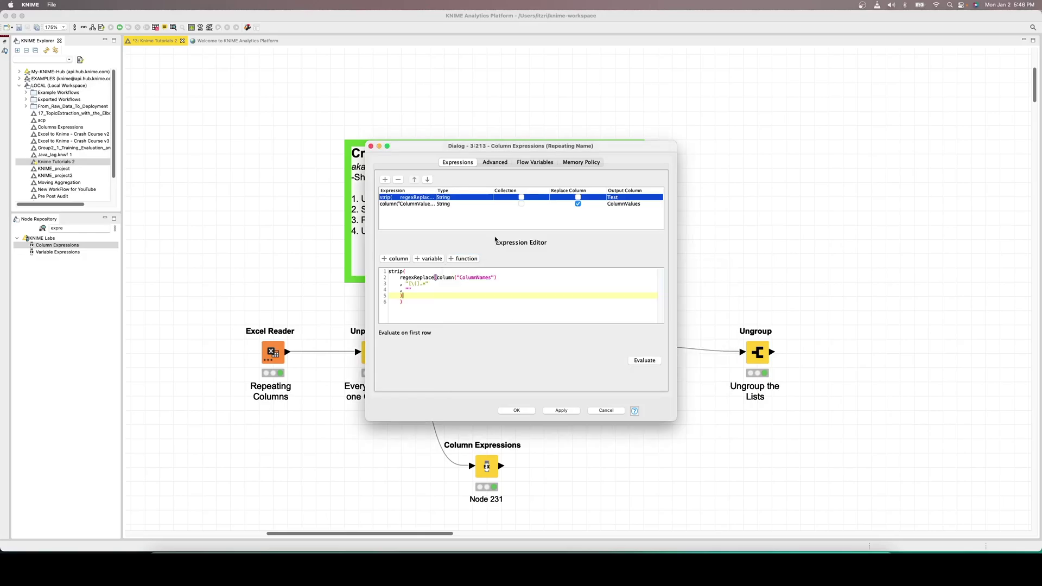
left_click(466, 259)
left_click(523, 273)
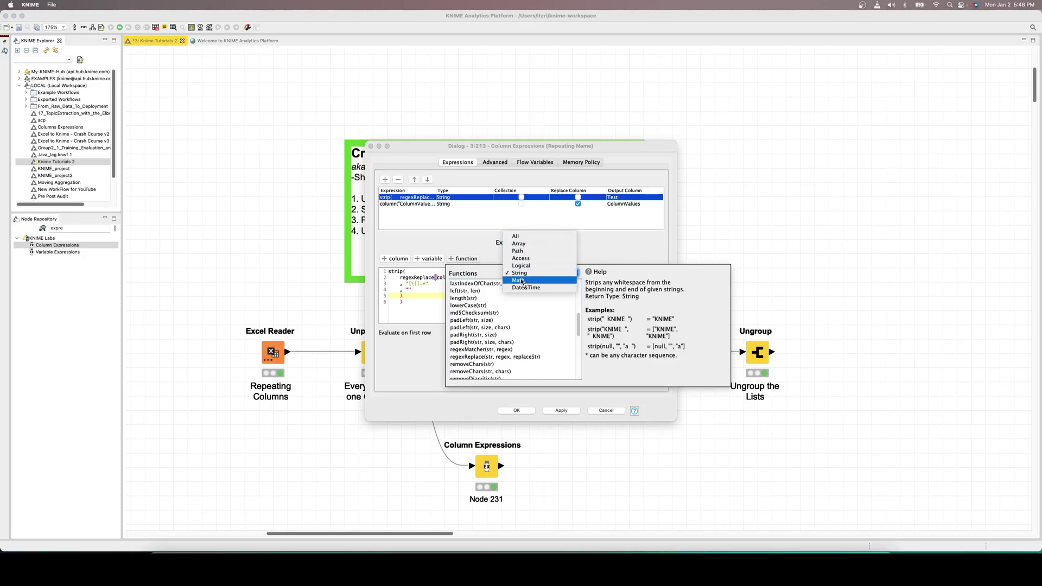
left_click(522, 275)
scroll(576, 331, "down", 2)
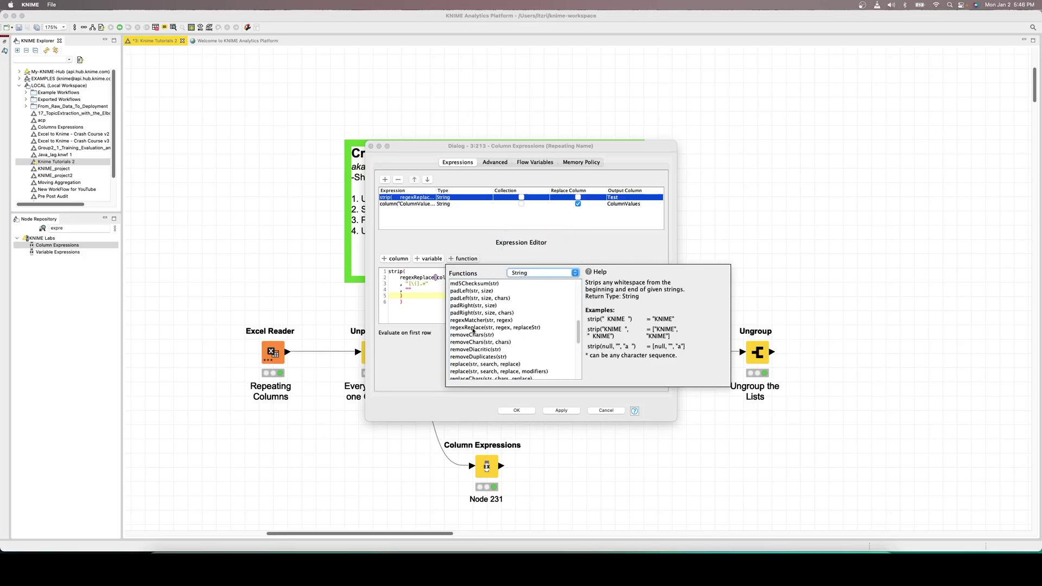
left_click(473, 328)
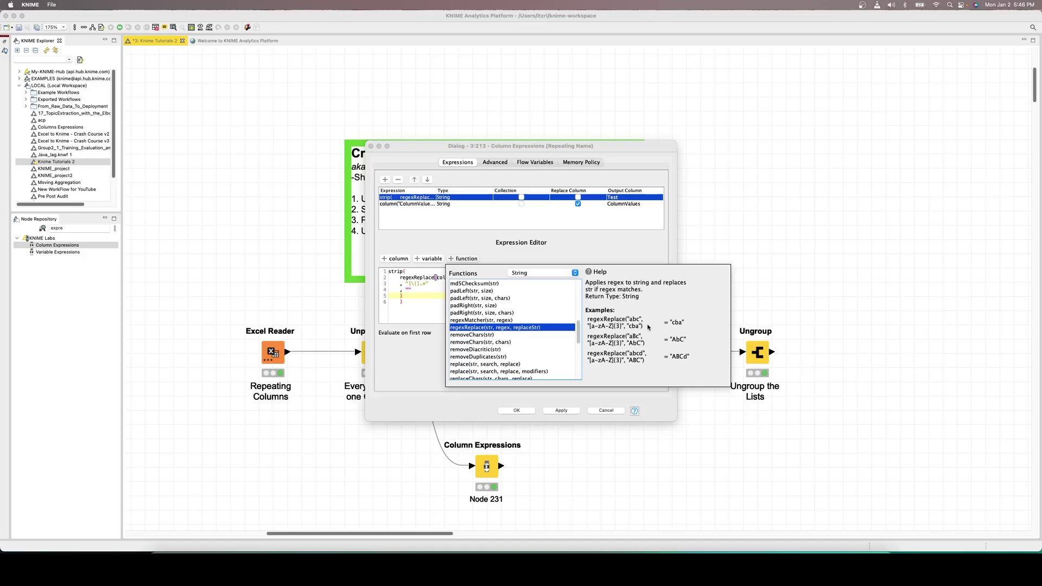
left_click(425, 298)
left_click(438, 278)
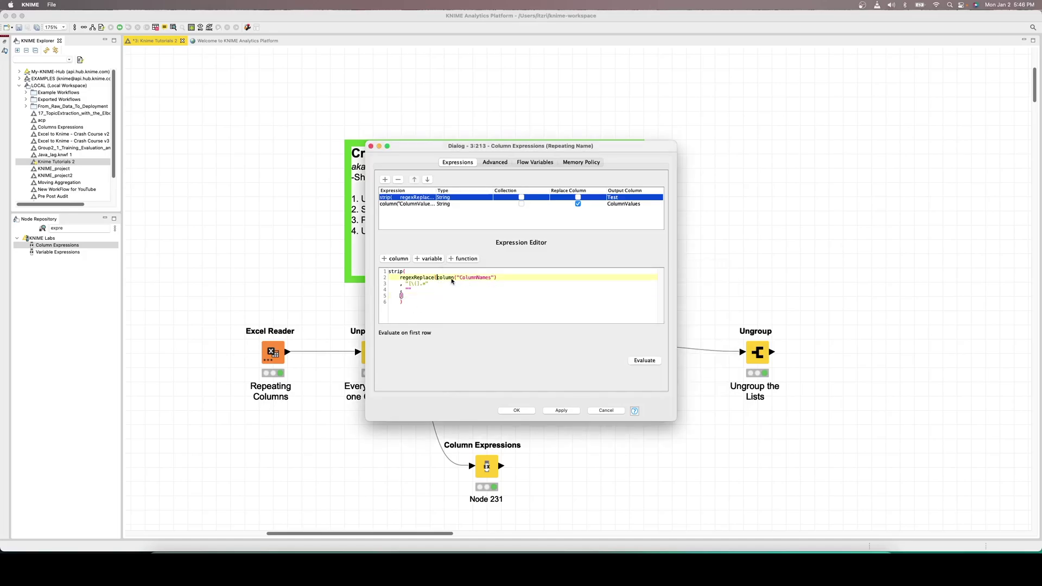
left_click_drag(438, 278, 498, 281)
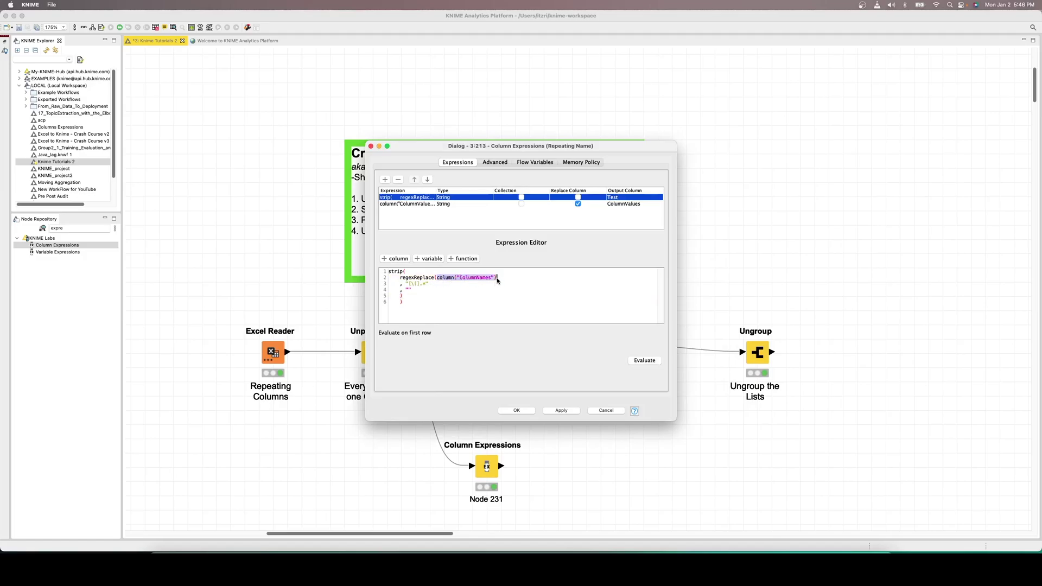
left_click(513, 277)
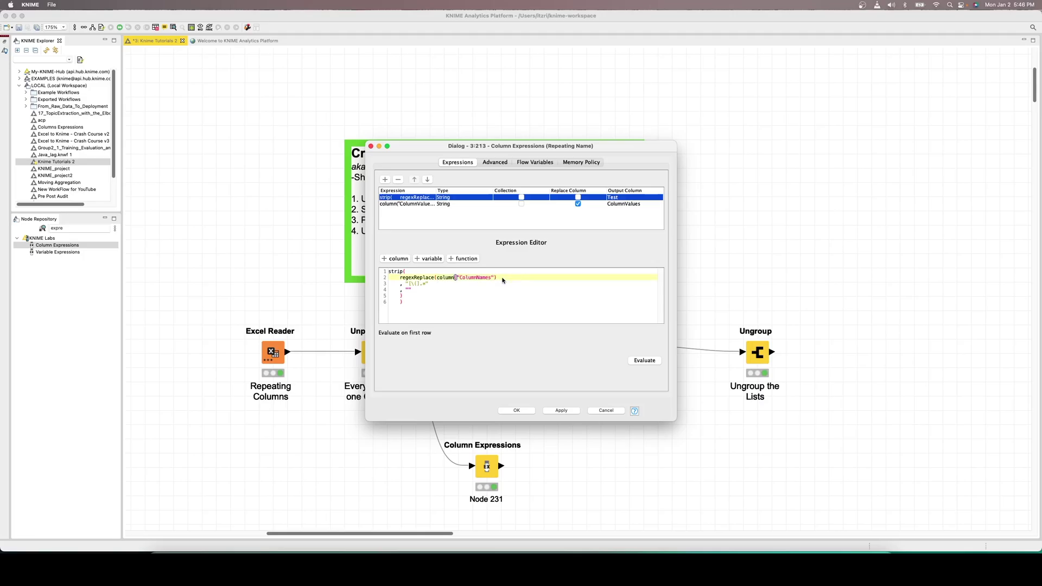
left_click(407, 289)
type("\"\"")
mouse_move(405, 284)
left_mouse_down()
mouse_move(437, 291)
mouse_move(409, 288)
mouse_move(418, 283)
left_mouse_up()
left_click(406, 284)
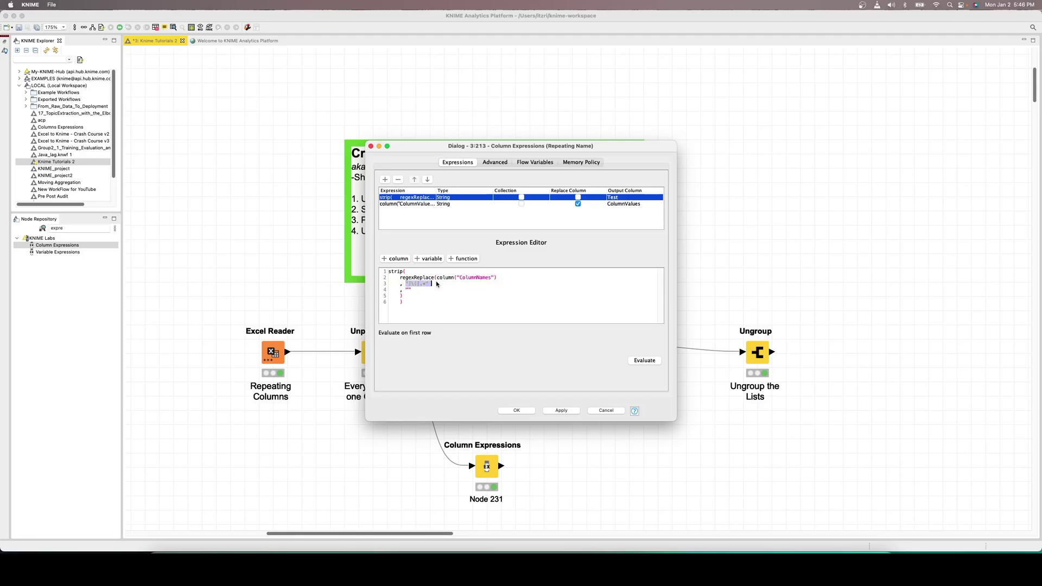
left_click(435, 282)
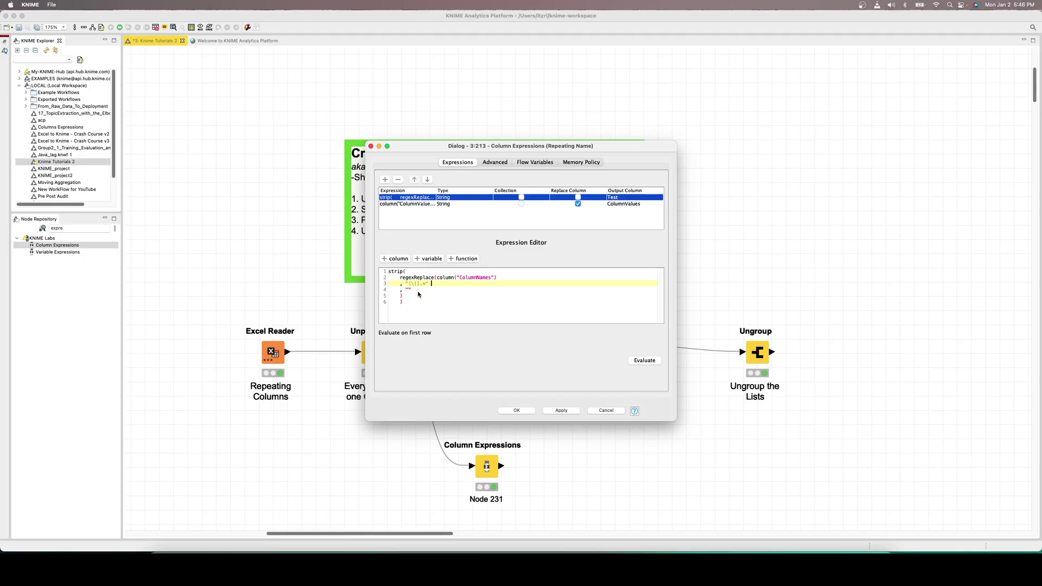
left_click_drag(413, 289, 407, 292)
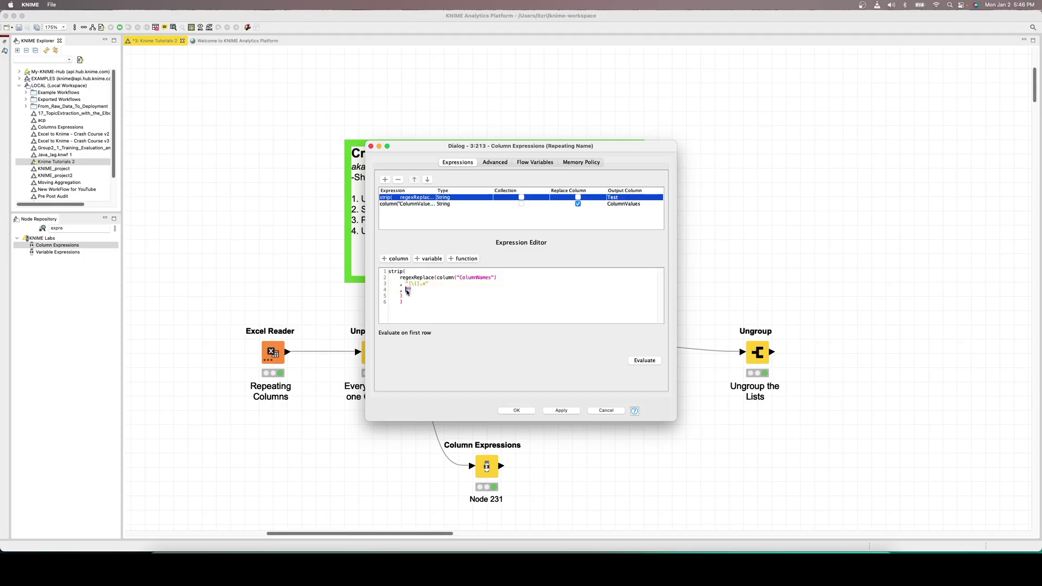
left_click(449, 290)
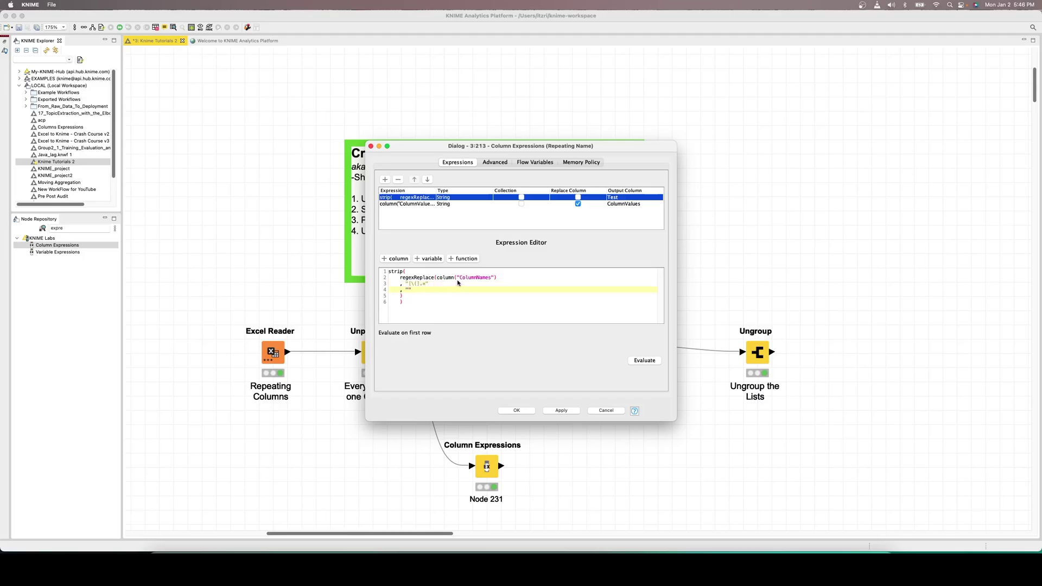
left_click(459, 279)
left_click(423, 285)
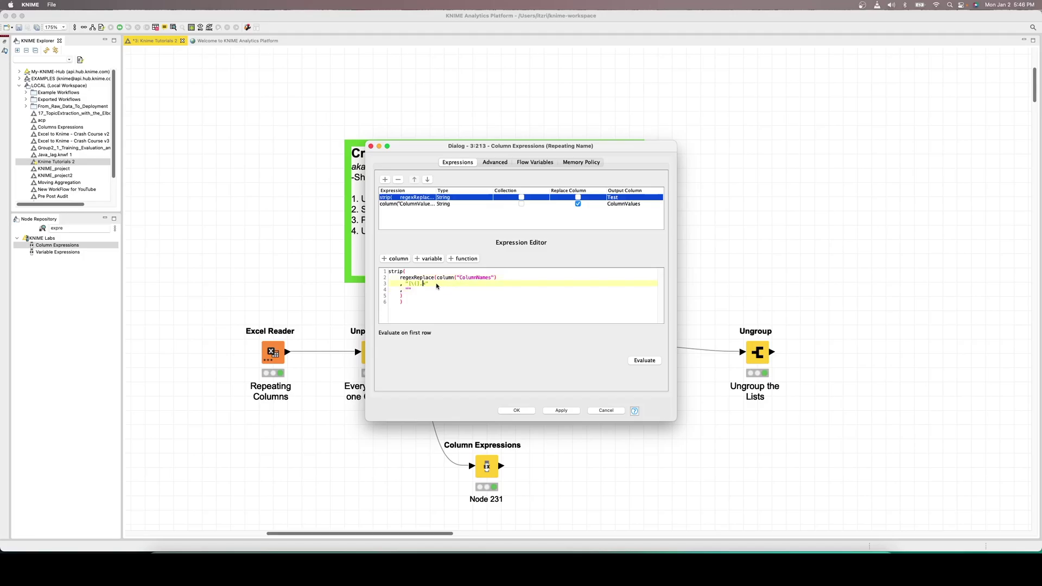
left_click(430, 289)
left_click(427, 286)
left_click(415, 286)
left_click(408, 290)
type("\"")
left_click(411, 292)
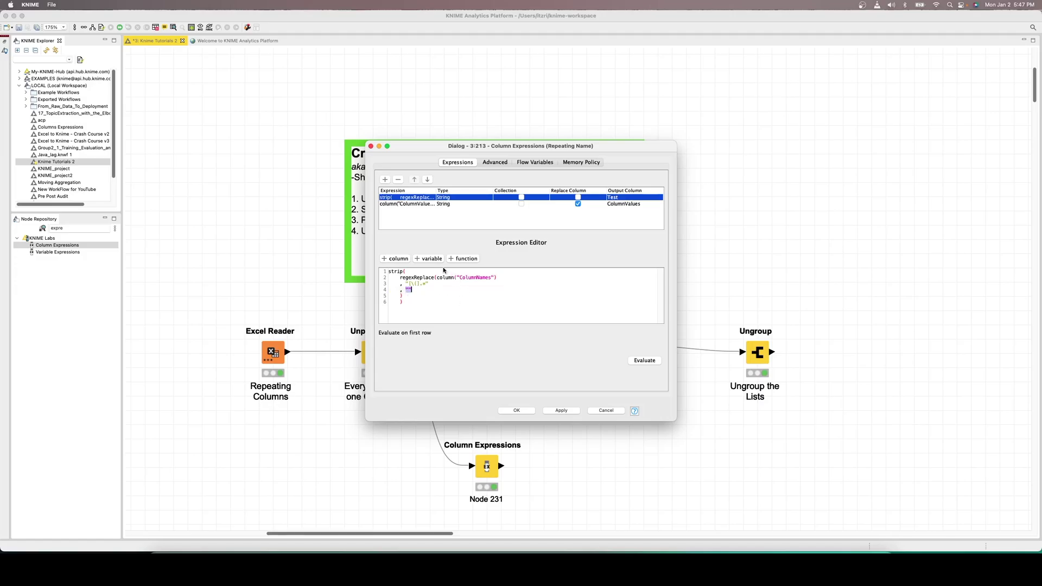
left_click(416, 283)
left_click(463, 288)
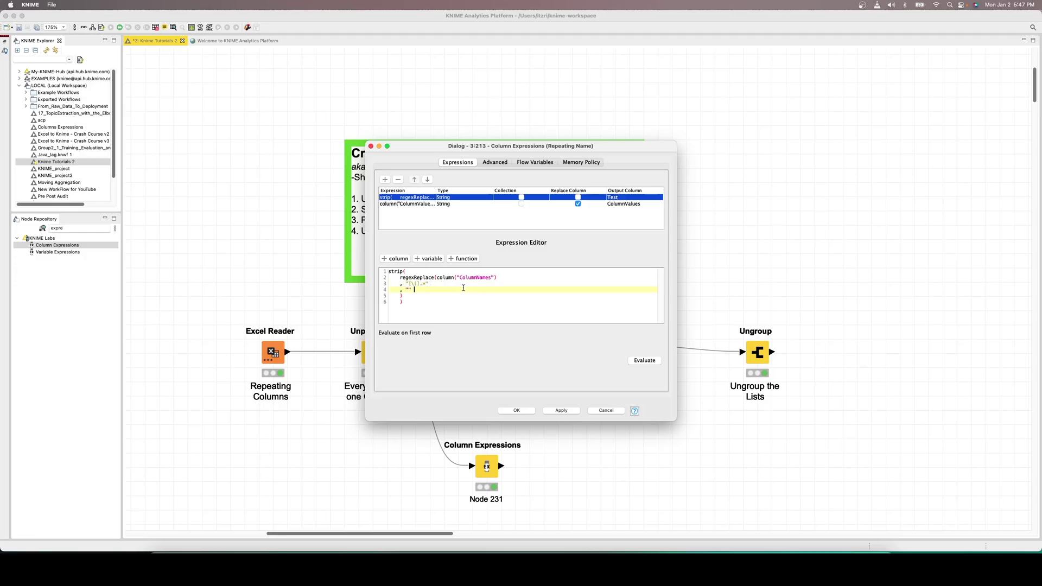
left_click(405, 296)
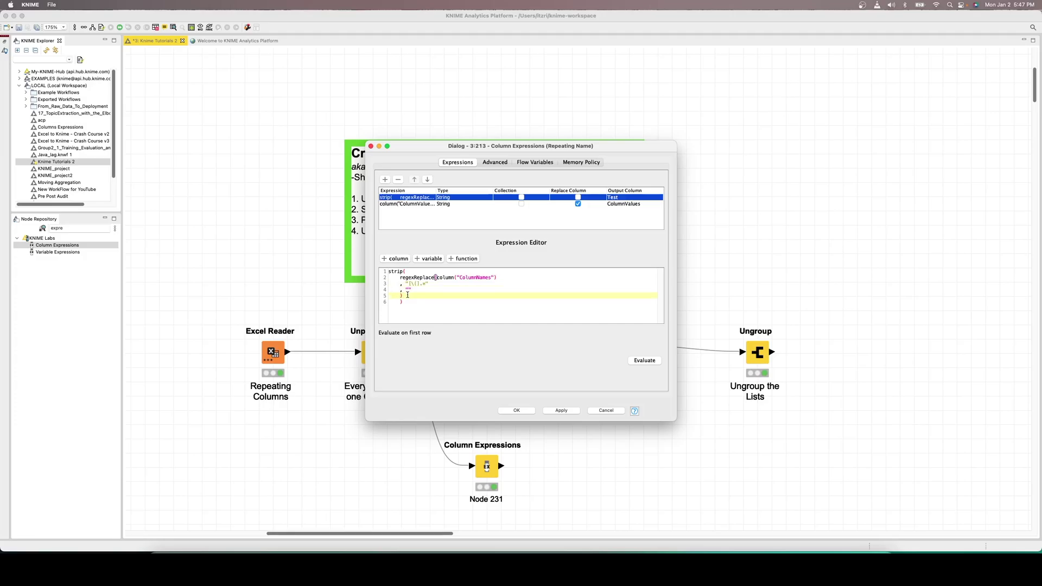
left_click_drag(401, 294, 382, 281)
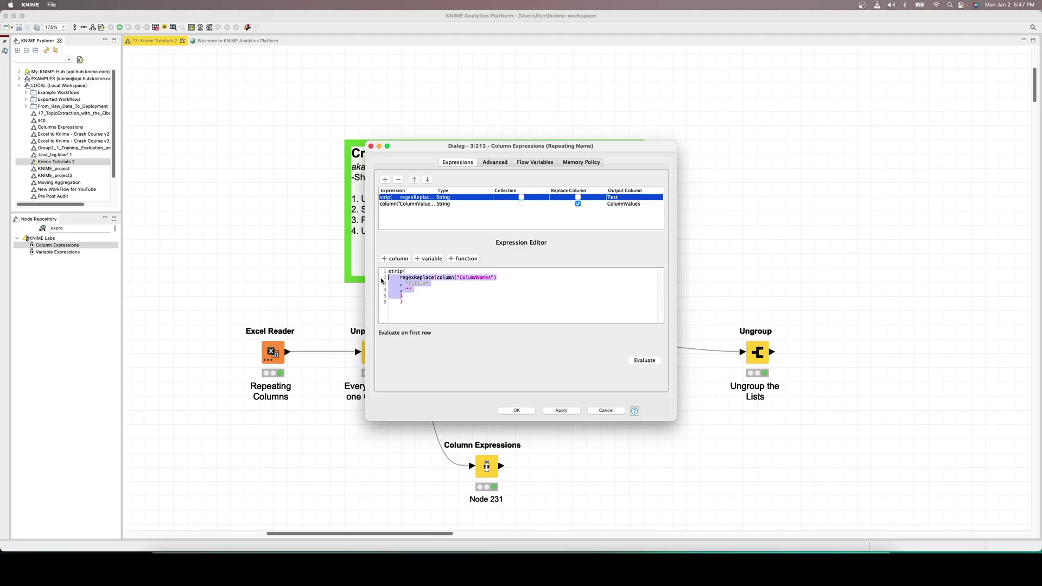
left_click(405, 296)
left_click(405, 302)
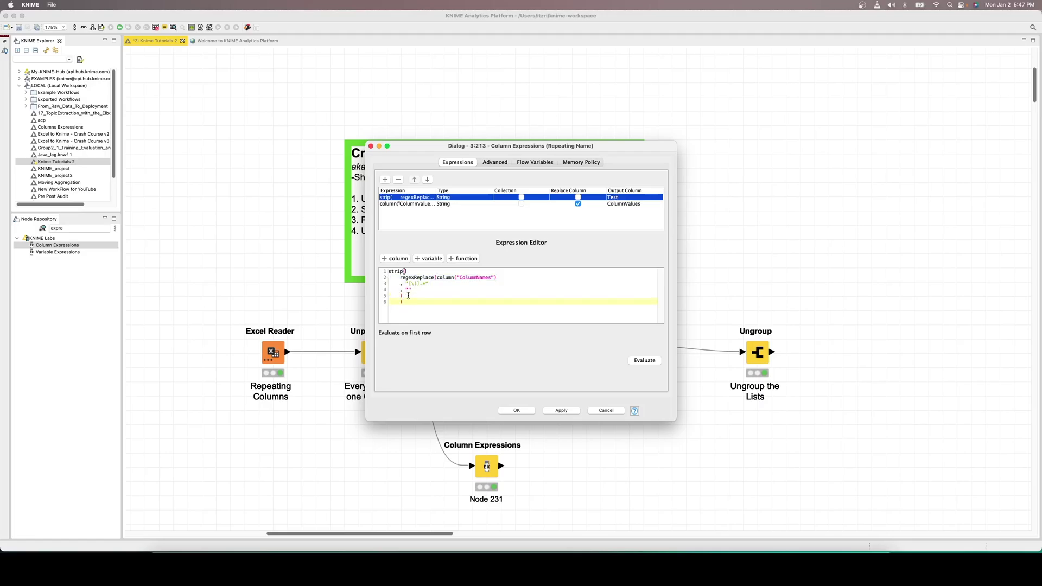
left_click(407, 272)
left_click(405, 302)
left_click_drag(410, 296, 383, 279)
left_click(491, 320)
left_click_drag(414, 294, 375, 280)
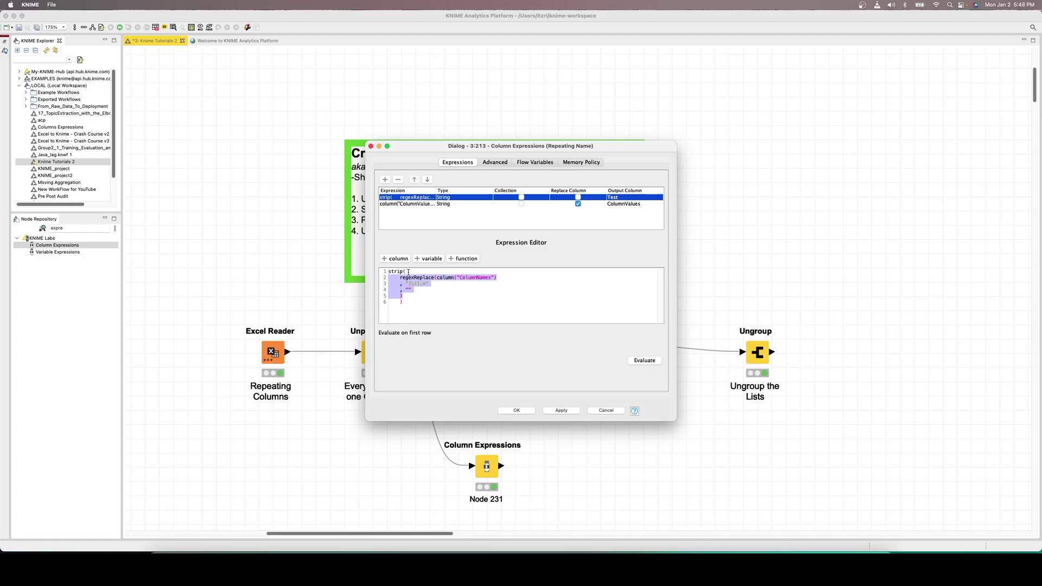
- Evaluate the expression, confirm it returns 'Date' on the first row, and save the settings
left_click(443, 301)
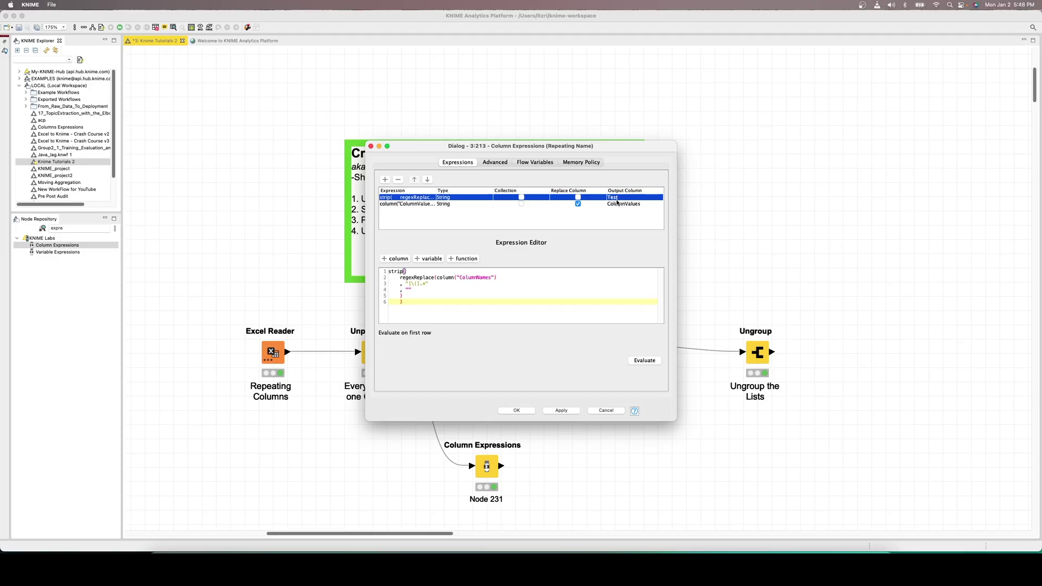
left_click(641, 362)
left_click_drag(391, 346, 379, 347)
left_click(438, 354)
left_click(516, 411)
- Accept the node reset, run the Column Expressions node and open its 90-row output table
left_click(622, 293)
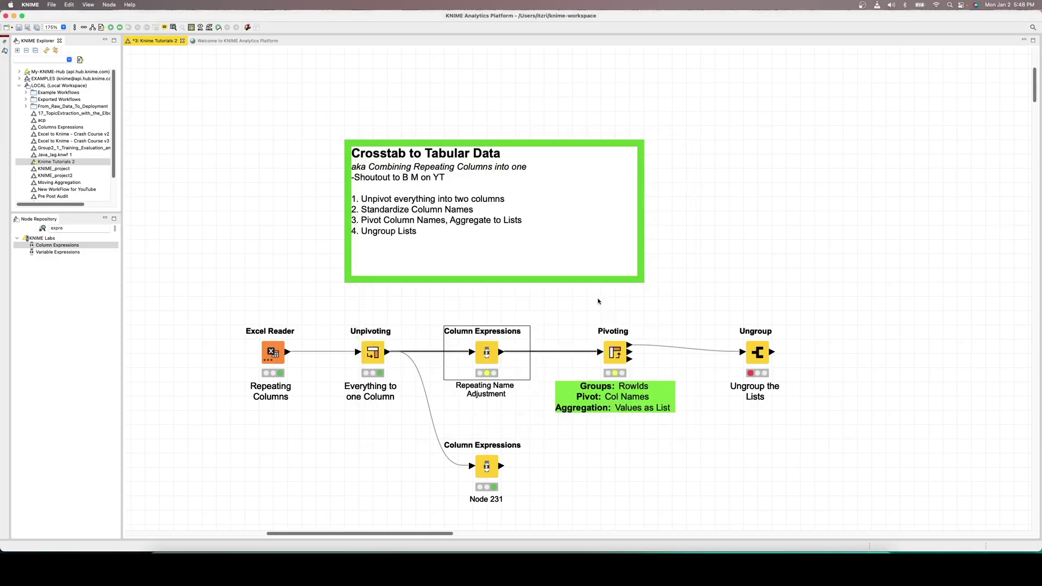
right_click(497, 353)
left_click(507, 361)
right_click(489, 355)
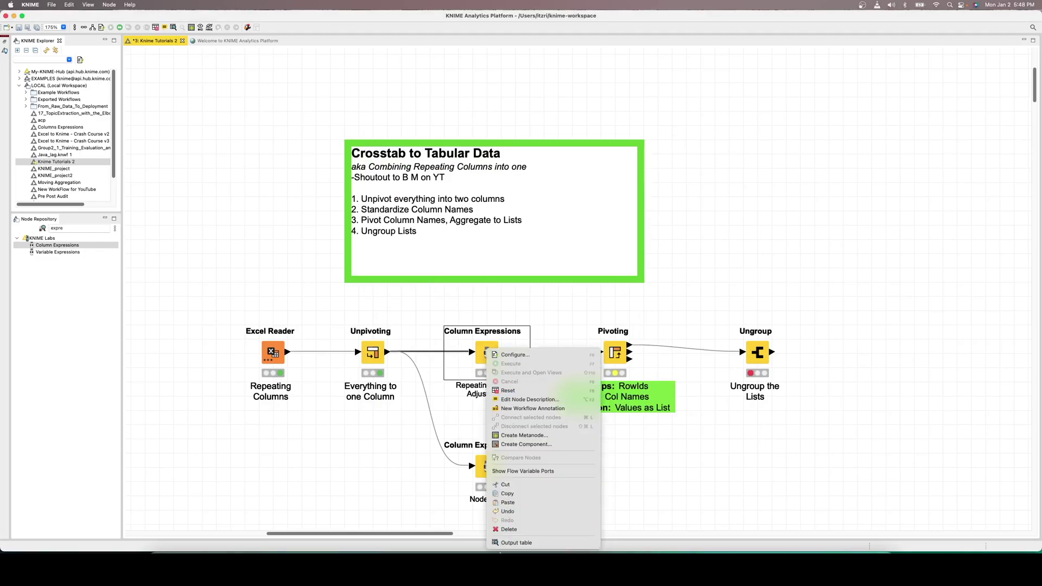
left_click(514, 544)
left_click_drag(292, 235, 560, 201)
- Wrap the column headers onto two lines and enlarge the table text several times
left_click(428, 208)
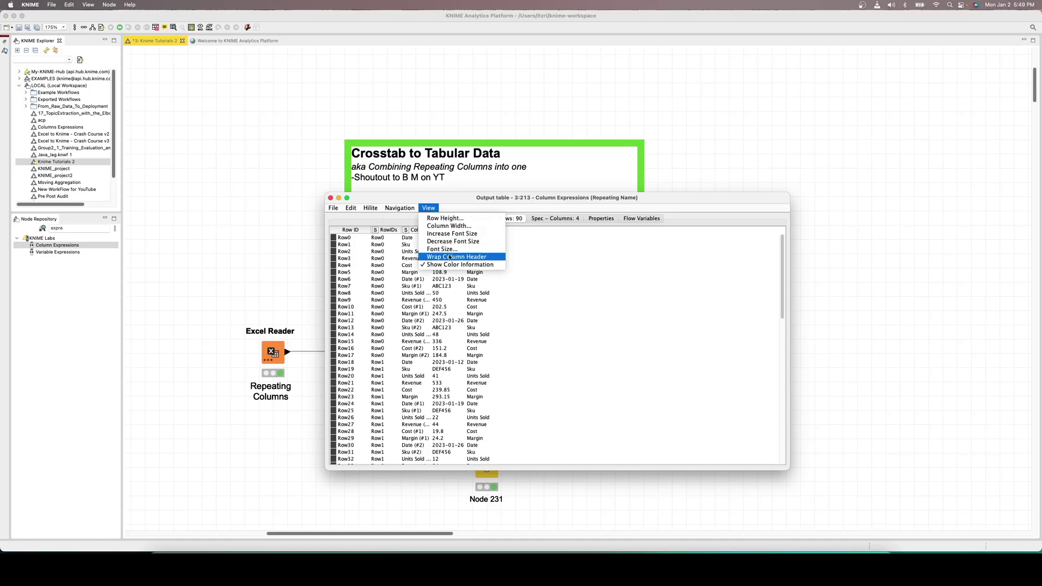
left_click(434, 257)
left_click(429, 208)
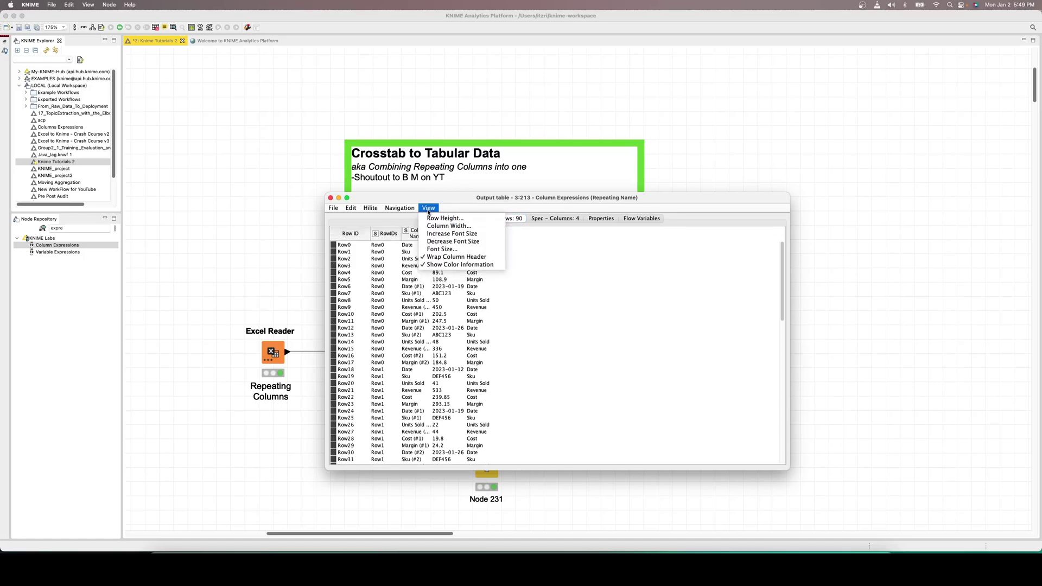
left_click(439, 235)
left_click(428, 208)
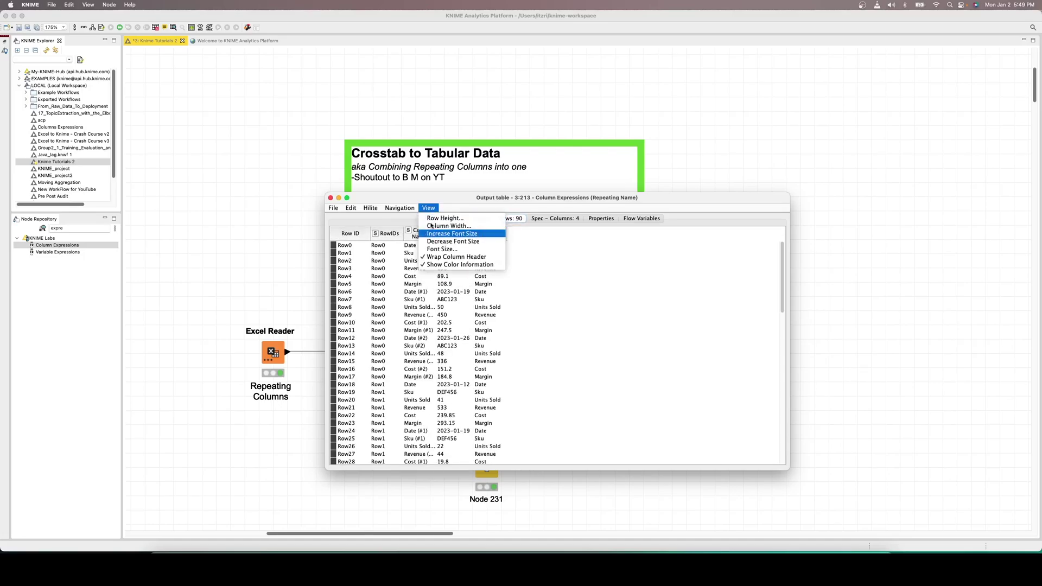
left_click(437, 233)
left_click(428, 208)
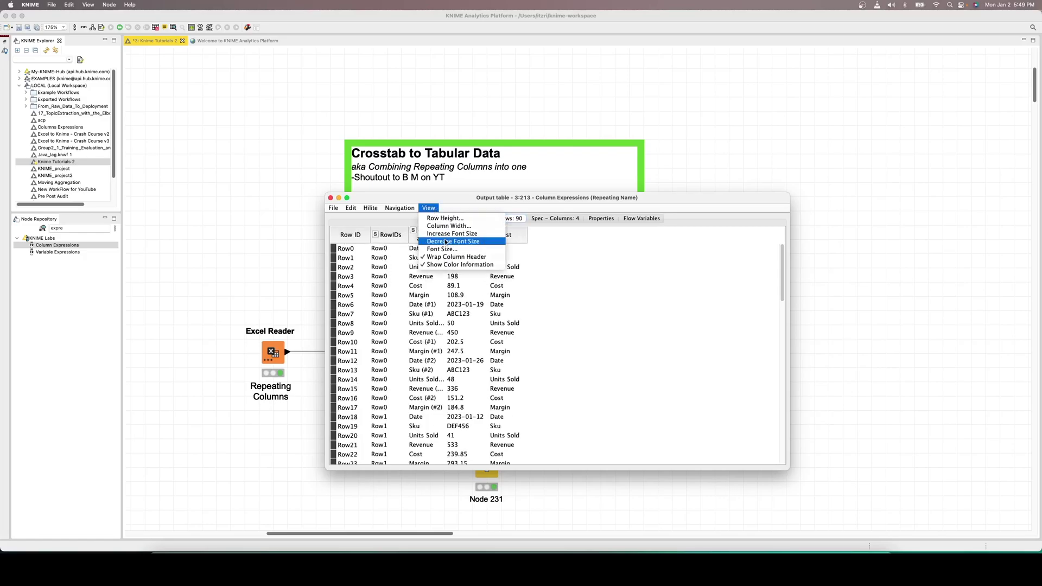
left_click(443, 235)
left_click(425, 208)
left_click(439, 234)
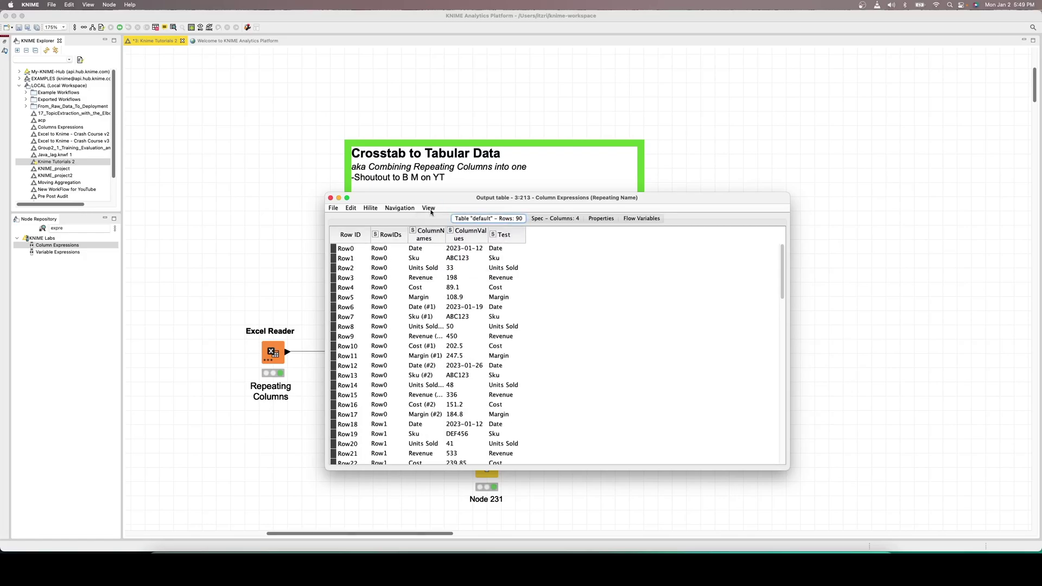
left_click(429, 208)
left_click(450, 253)
left_click_drag(446, 239, 450, 388)
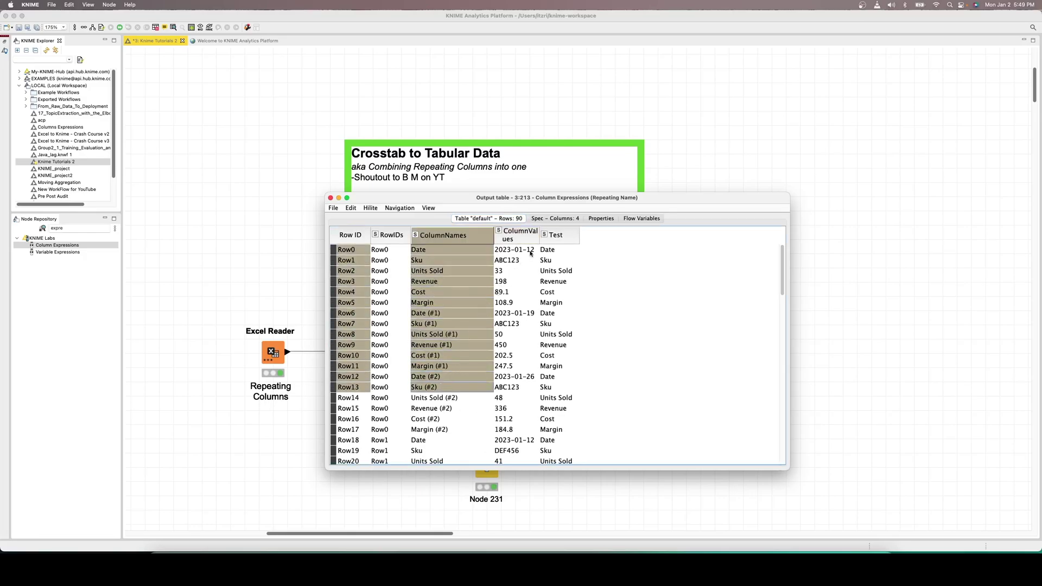
left_click_drag(540, 239, 588, 244)
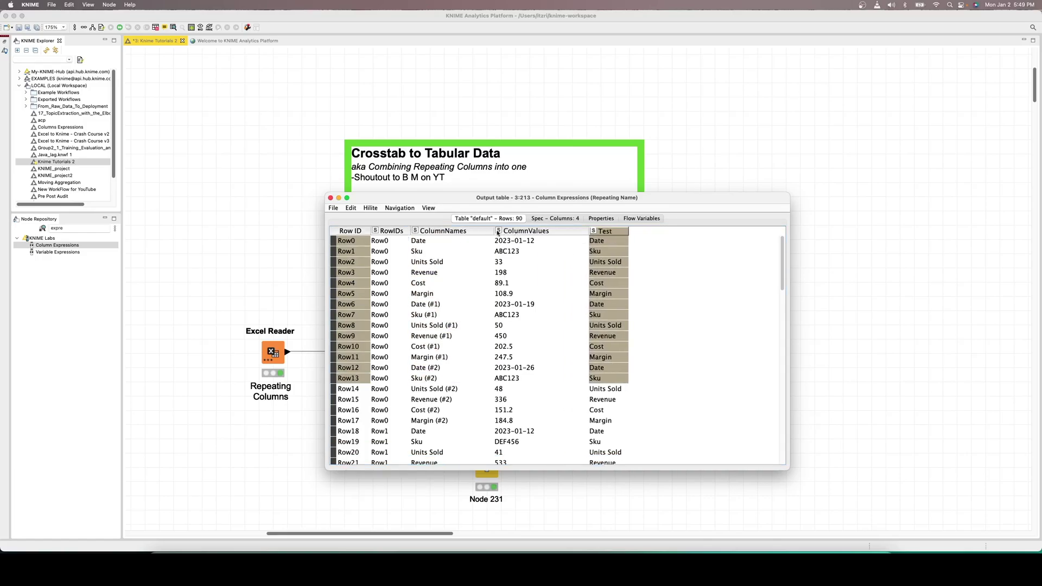
left_click_drag(630, 231, 690, 234)
left_click(644, 245)
left_click_drag(612, 238, 455, 243)
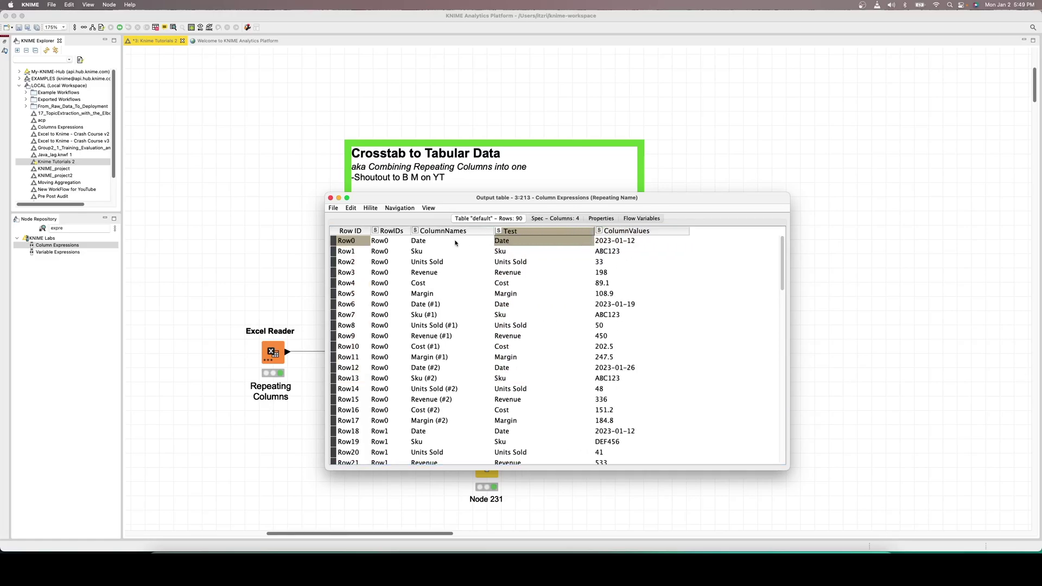
left_click(430, 243)
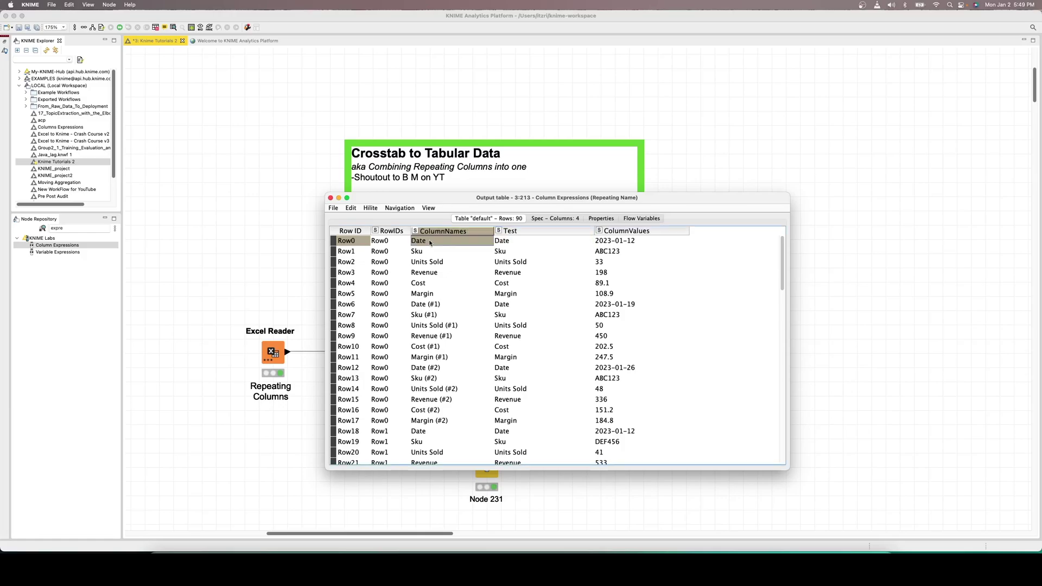
left_click_drag(477, 244, 497, 244)
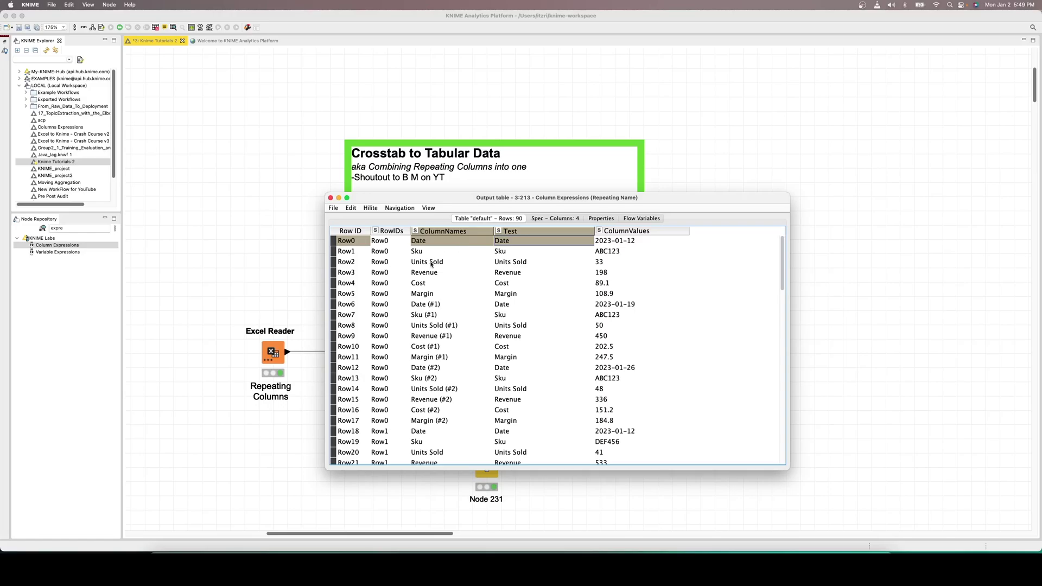
left_click_drag(439, 264, 515, 276)
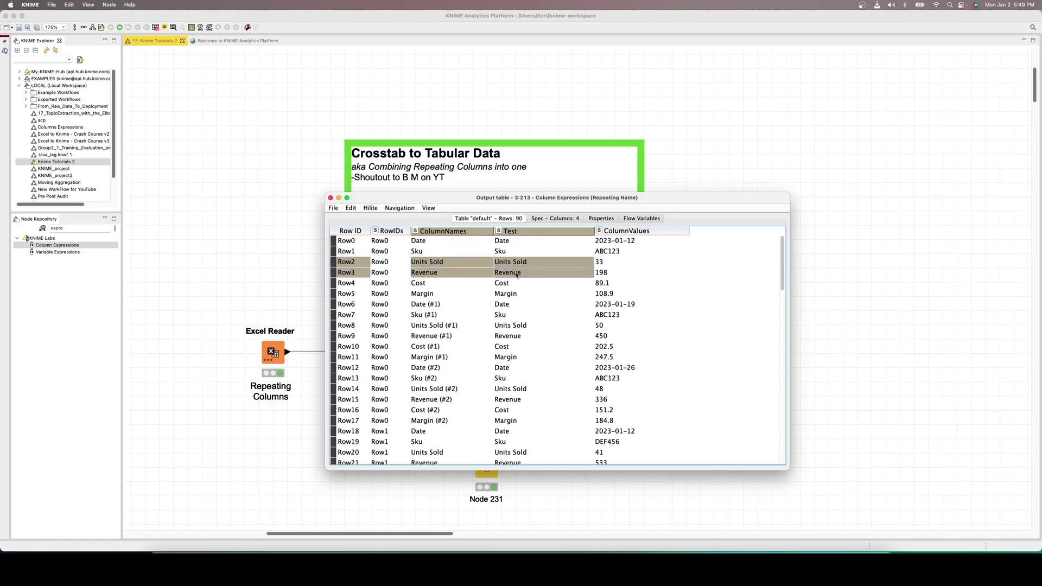
left_click(426, 297)
left_click_drag(427, 242, 531, 284)
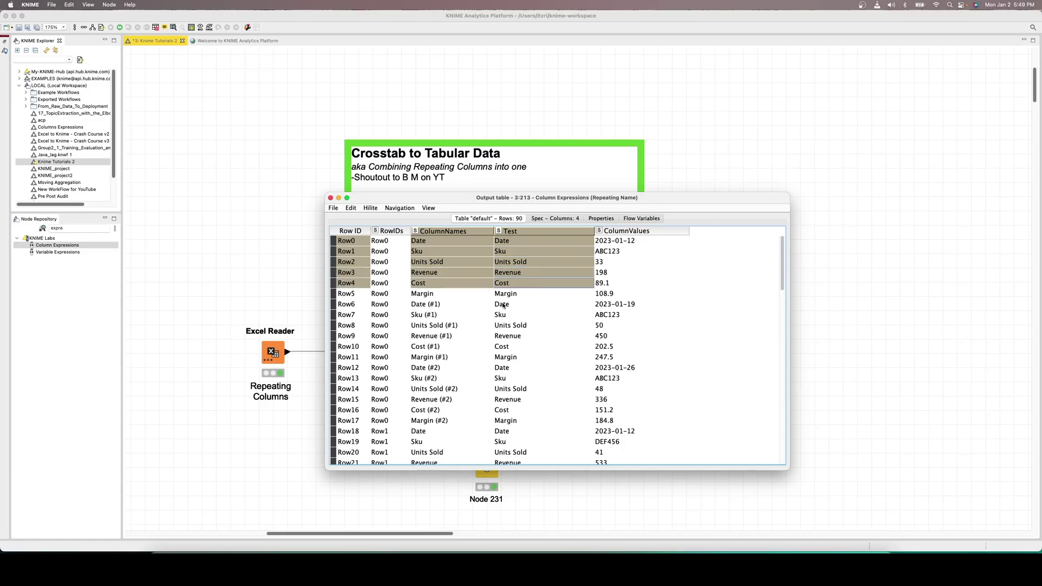
left_click(423, 294)
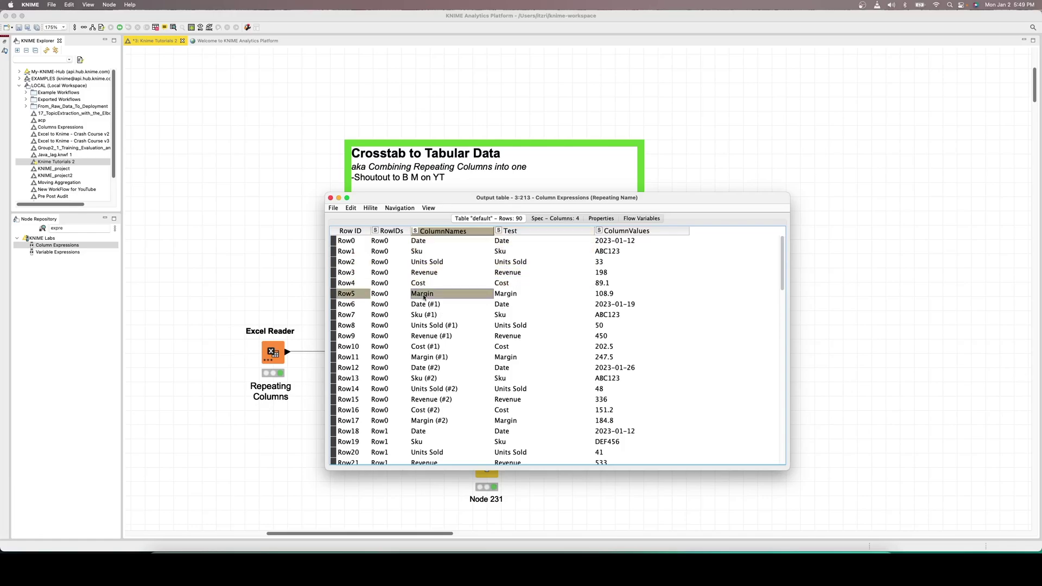
left_click_drag(444, 298, 538, 296)
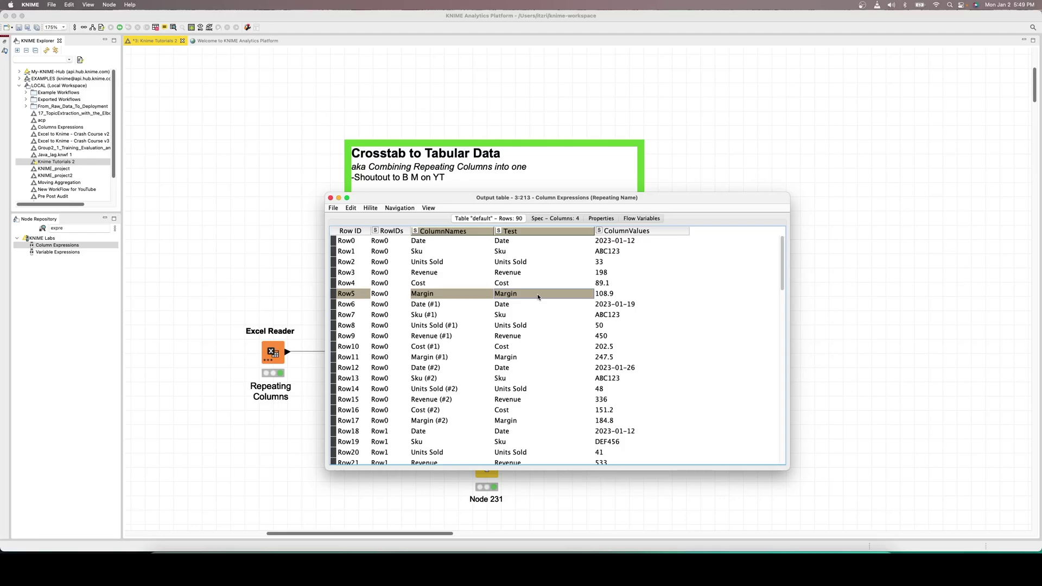
left_click(440, 307)
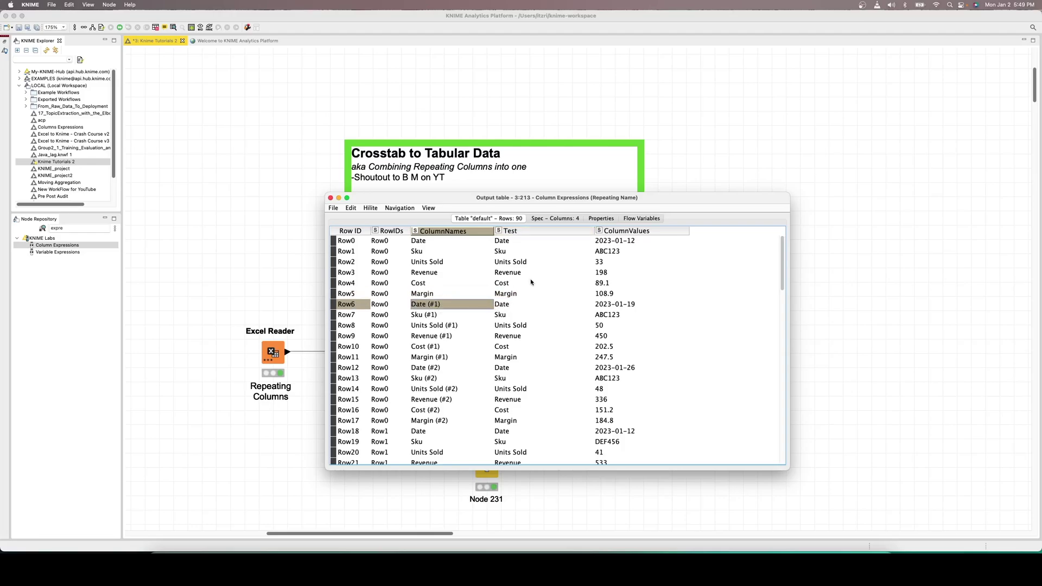
left_click(512, 307)
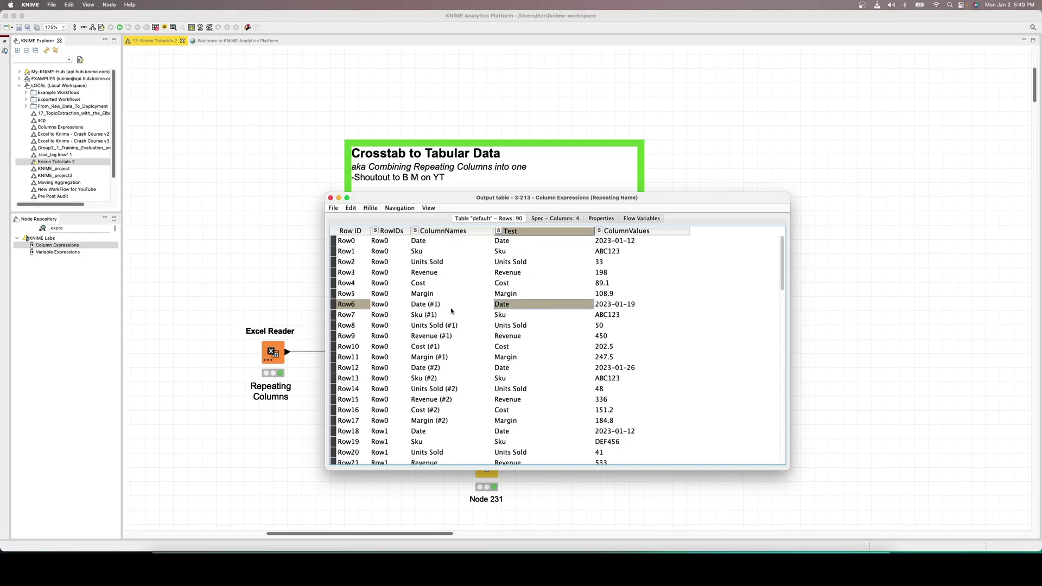
left_click(451, 308)
left_click(515, 307, "shift")
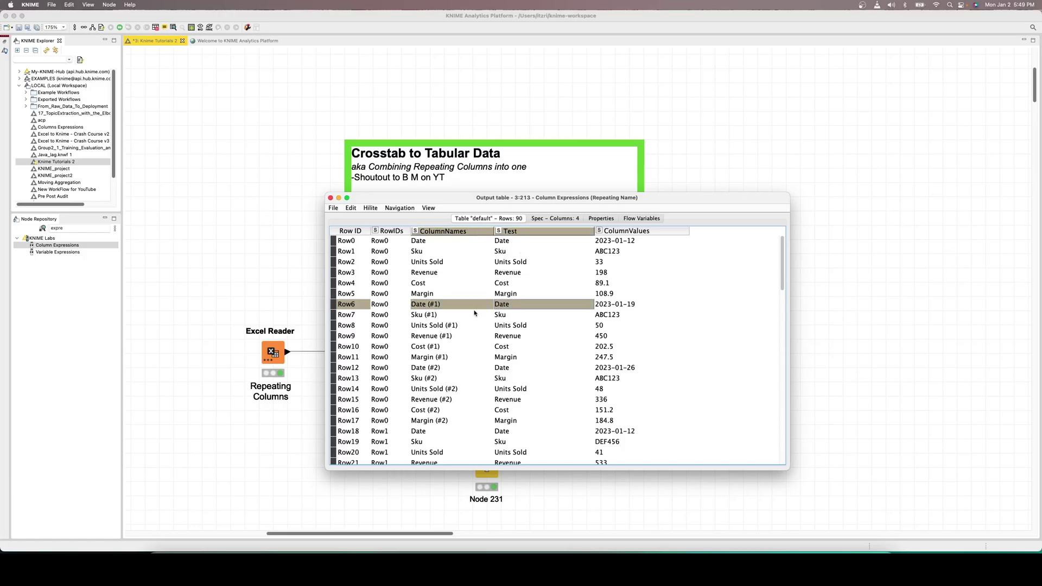
left_click(425, 318)
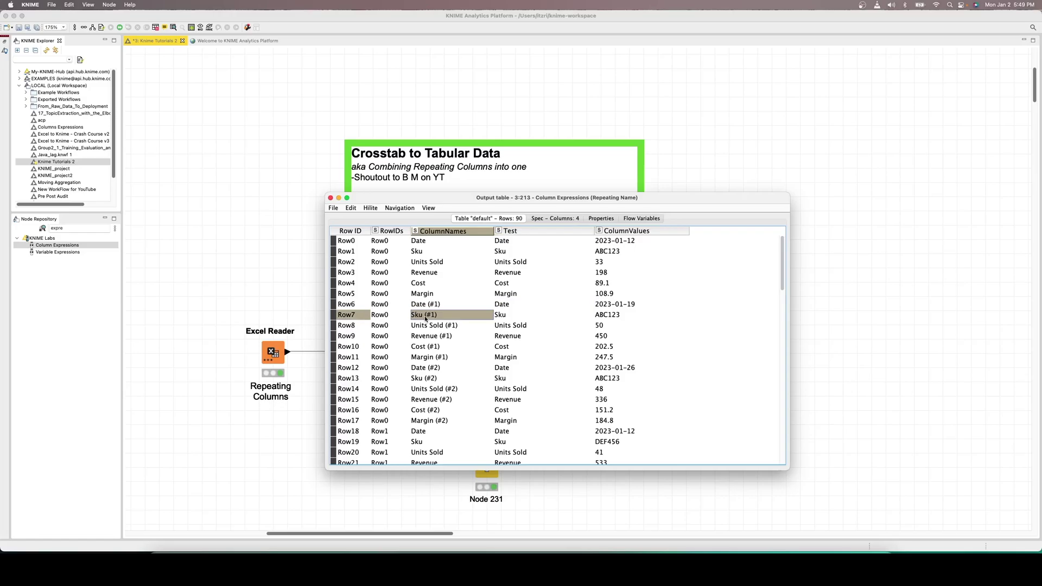
left_click(511, 316)
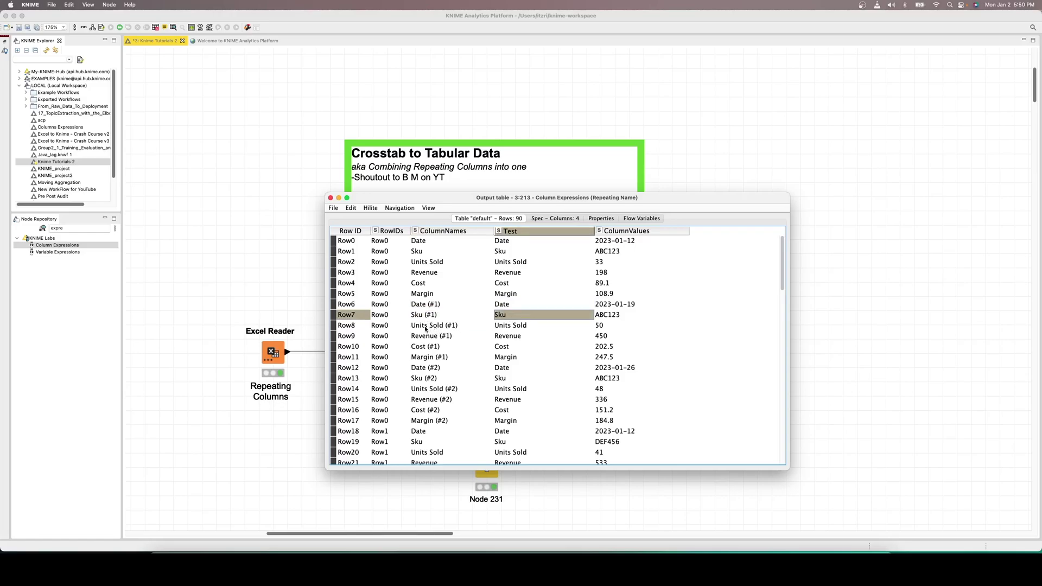
left_click(425, 329)
left_click(510, 328)
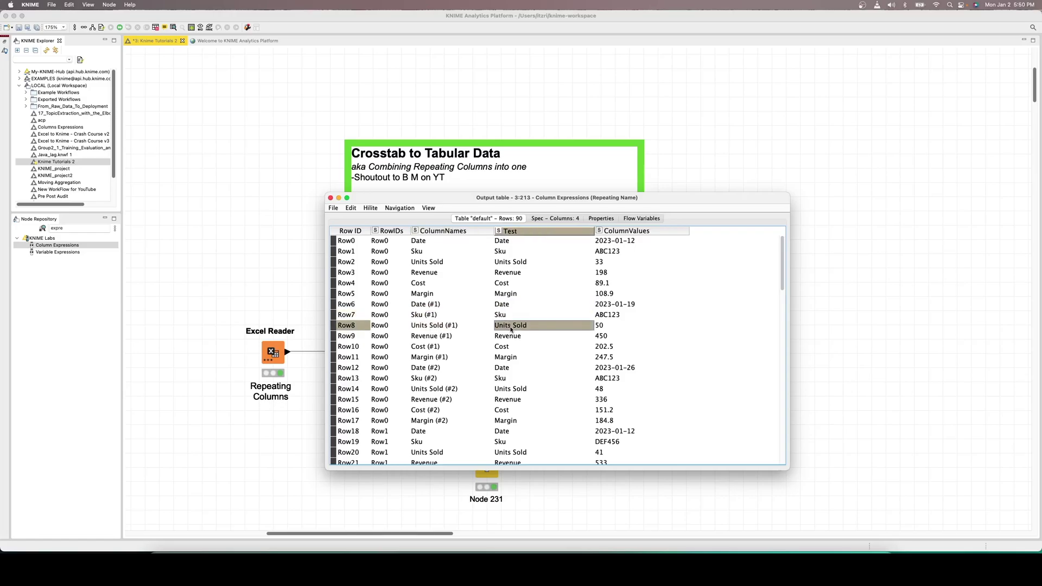
scroll(510, 329, "down", 8)
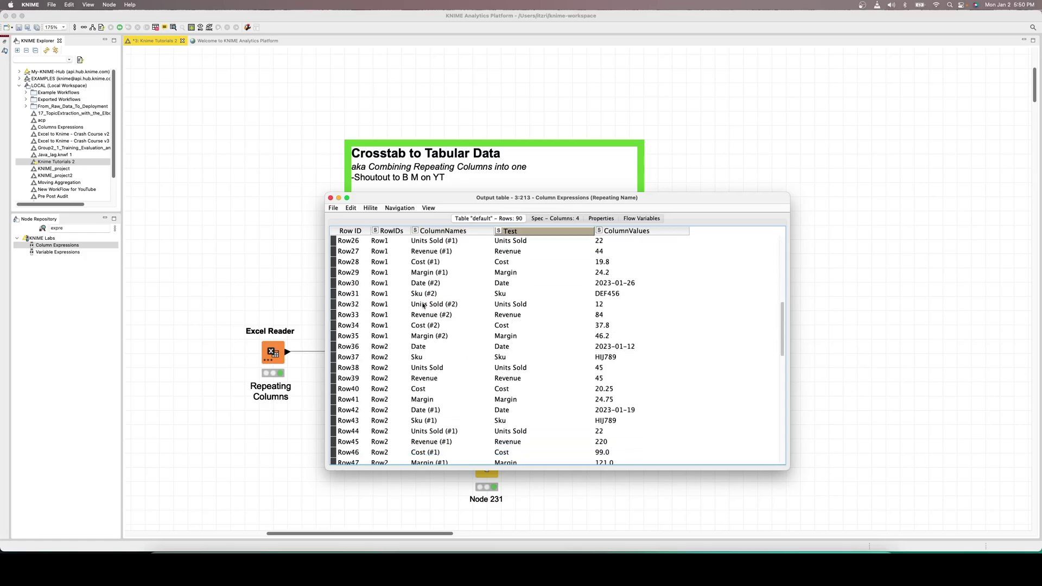
left_click(435, 306)
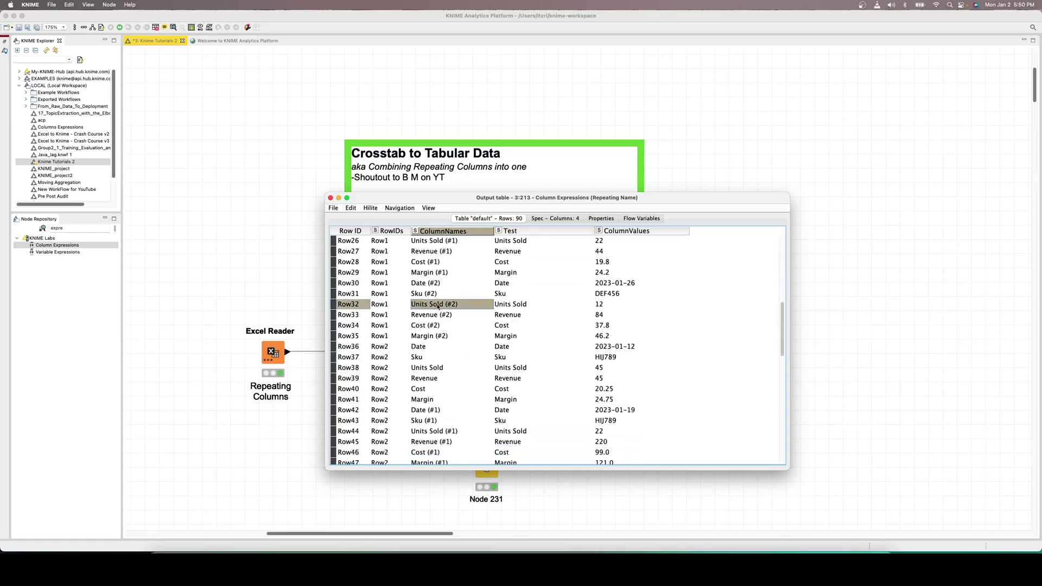
left_click(504, 308)
left_click(425, 327)
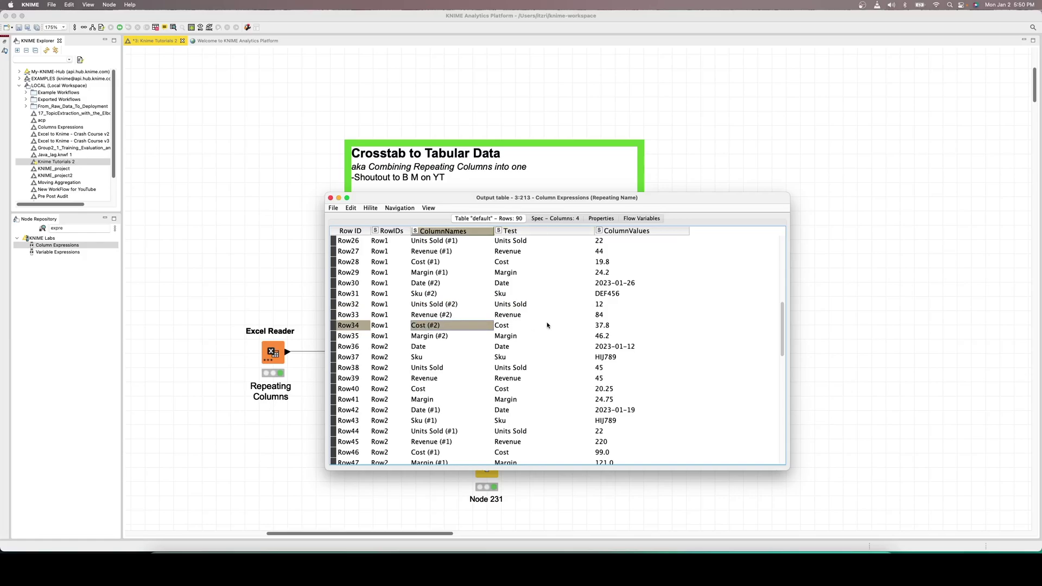
left_click(515, 326)
scroll(516, 328, "up", 10)
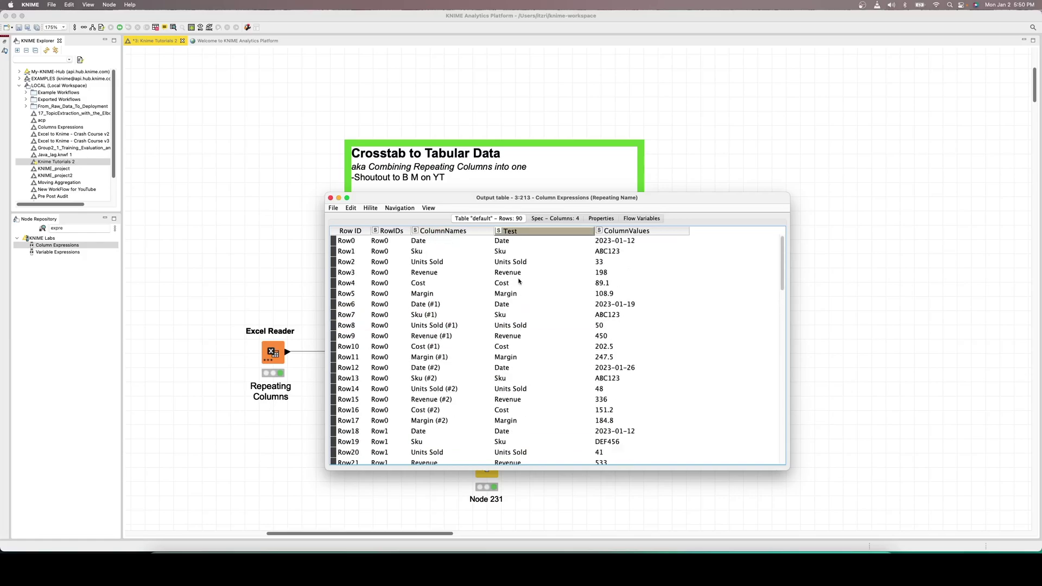
left_click_drag(428, 243, 444, 452)
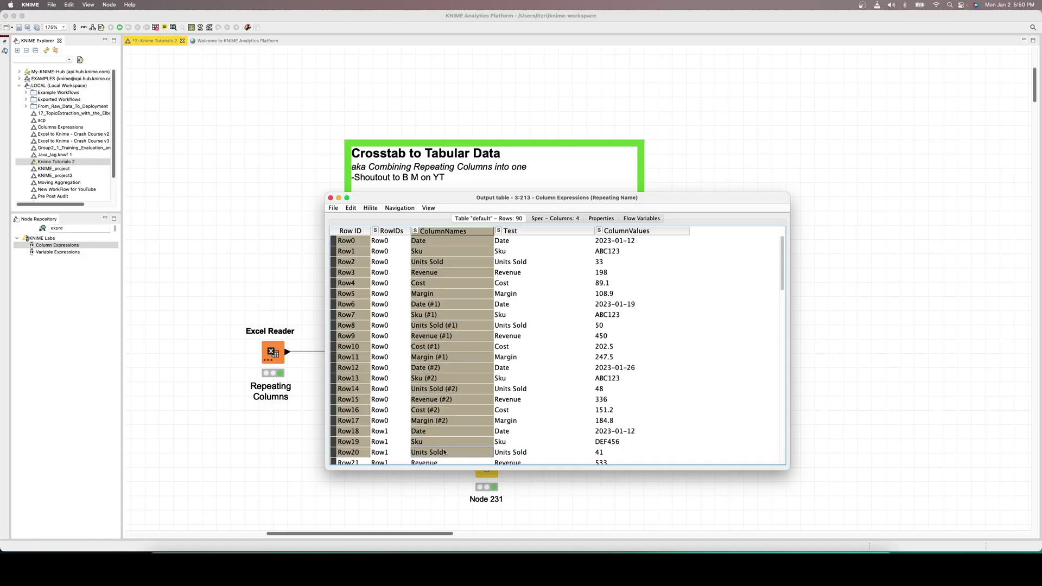
left_click(508, 244)
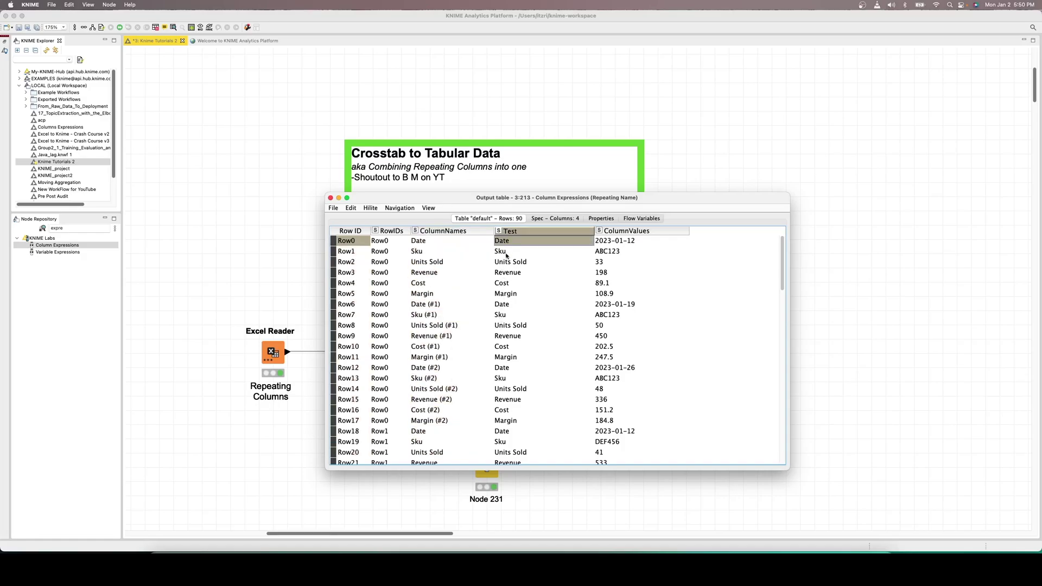
left_click(505, 253)
left_click(510, 265)
left_click(506, 274)
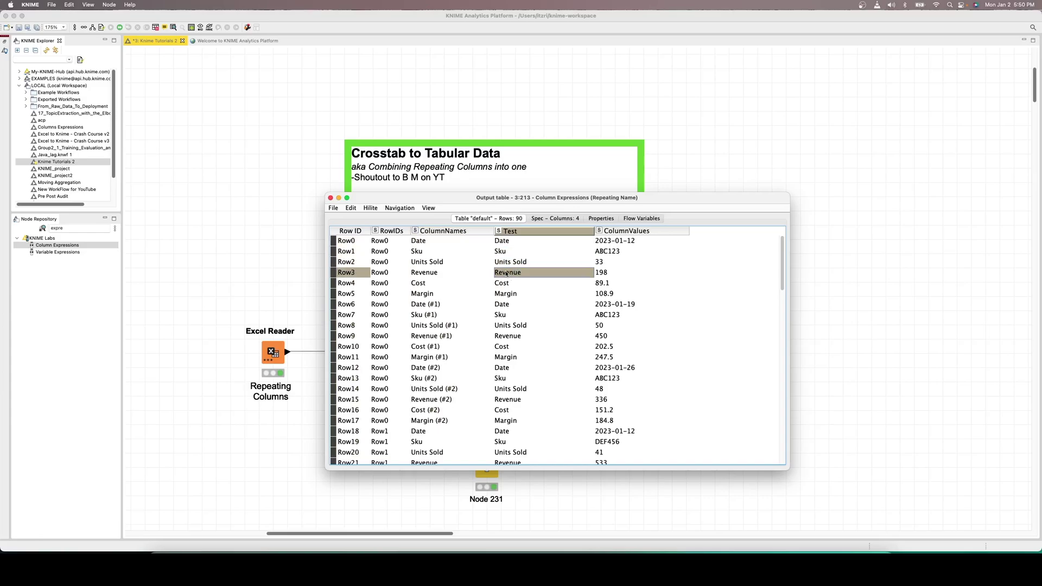
left_click(507, 284)
left_click(509, 295)
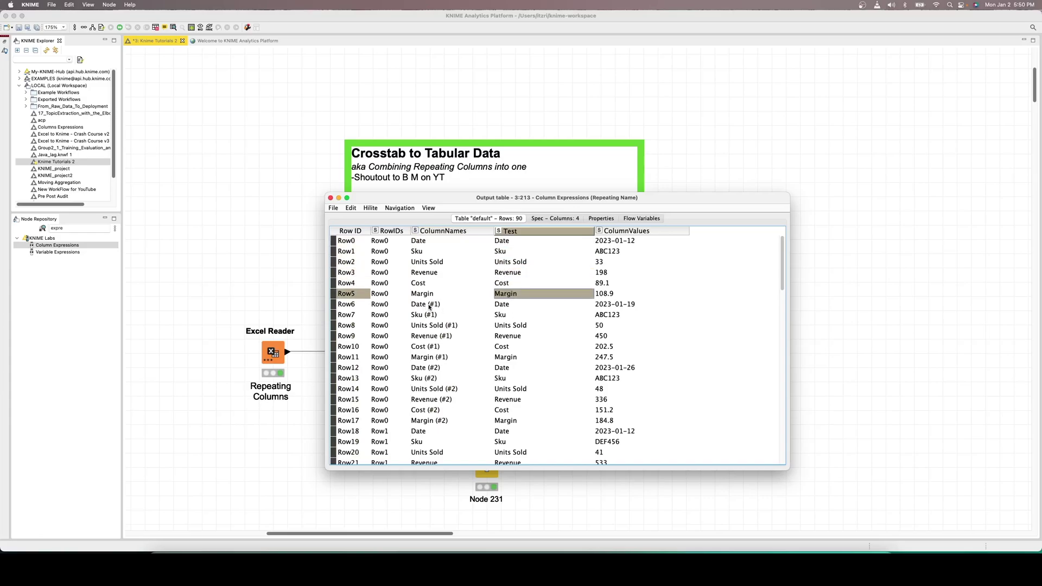
left_click(427, 246)
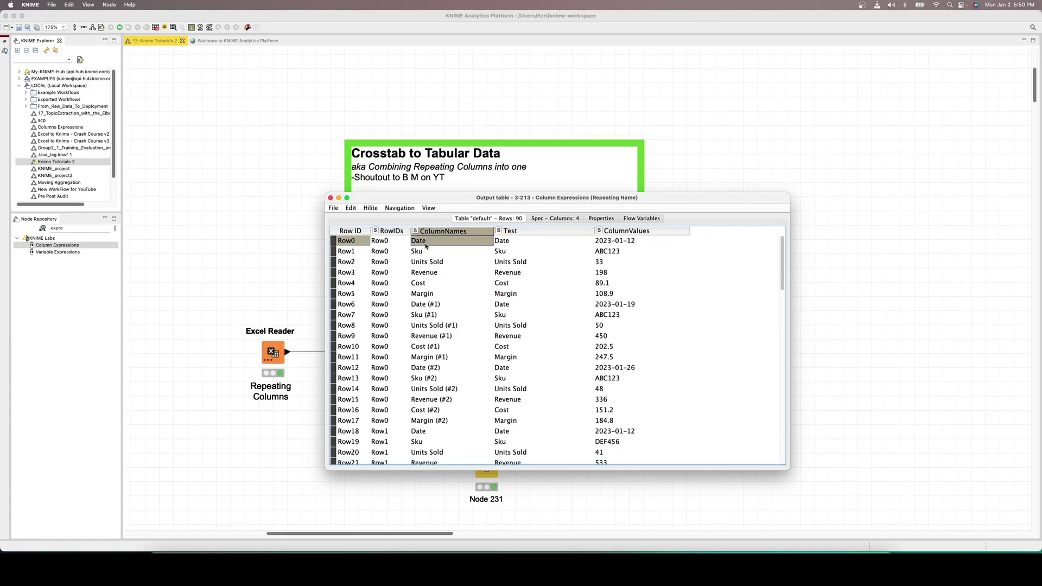
left_click(428, 306)
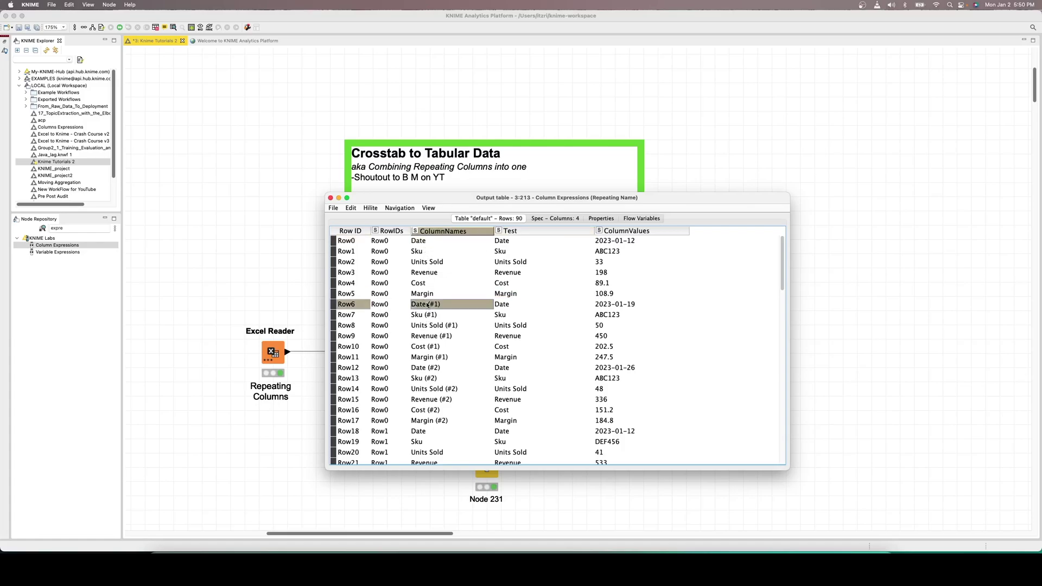
left_click(429, 370)
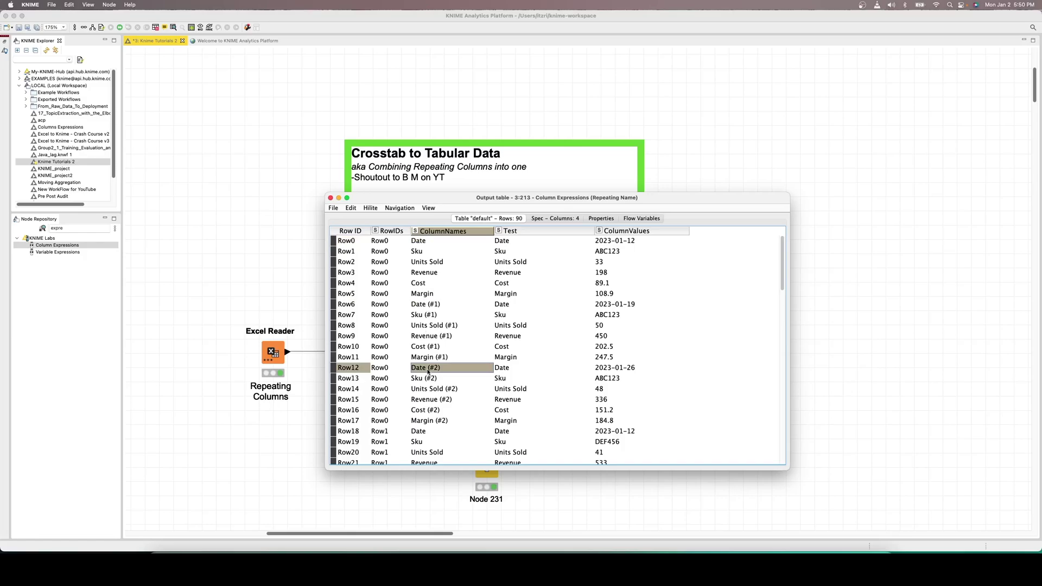
left_click(504, 370)
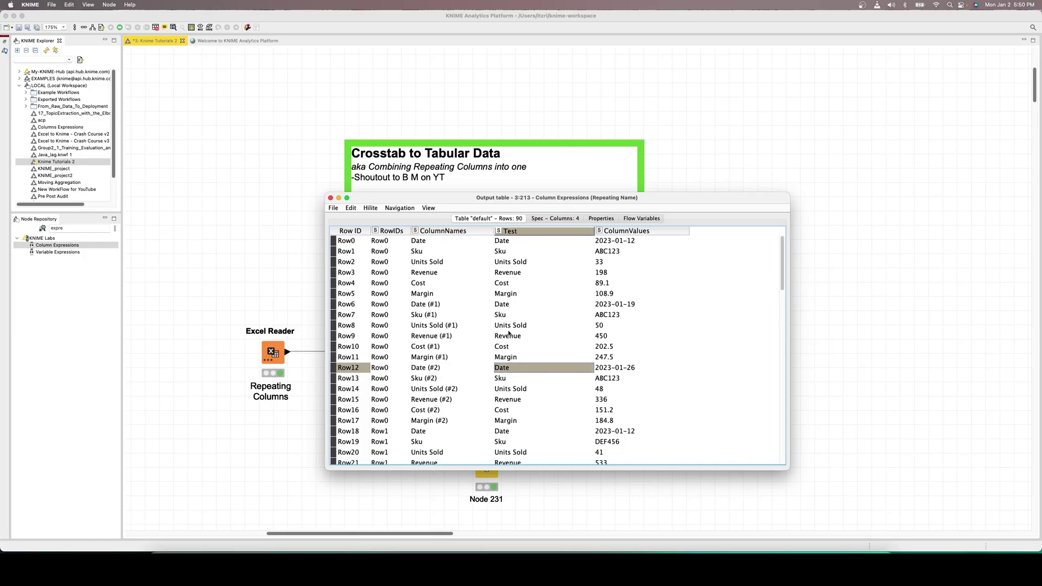
left_click(505, 308)
left_click(508, 254)
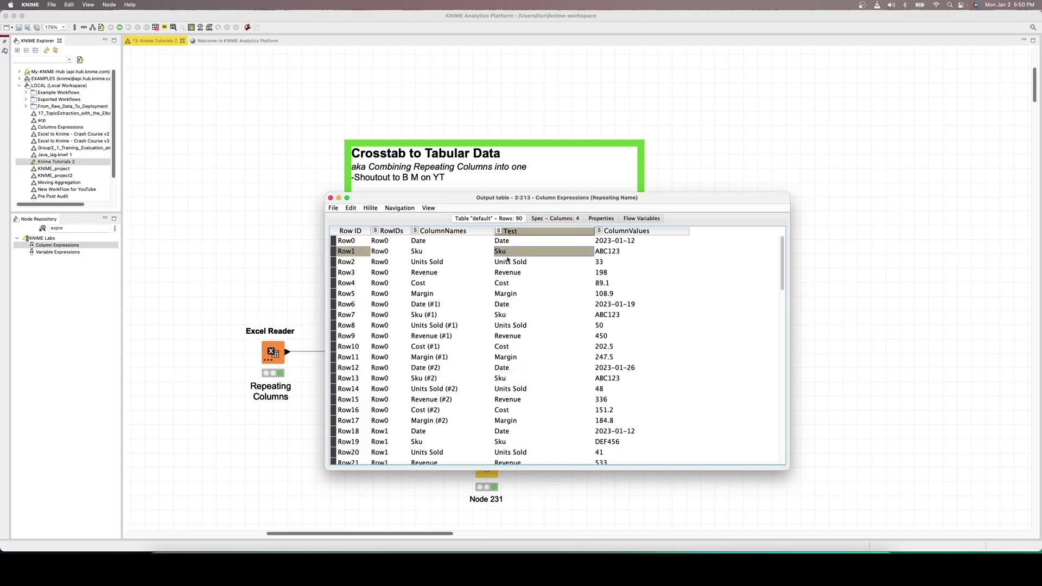
left_click(506, 315)
left_click(502, 339)
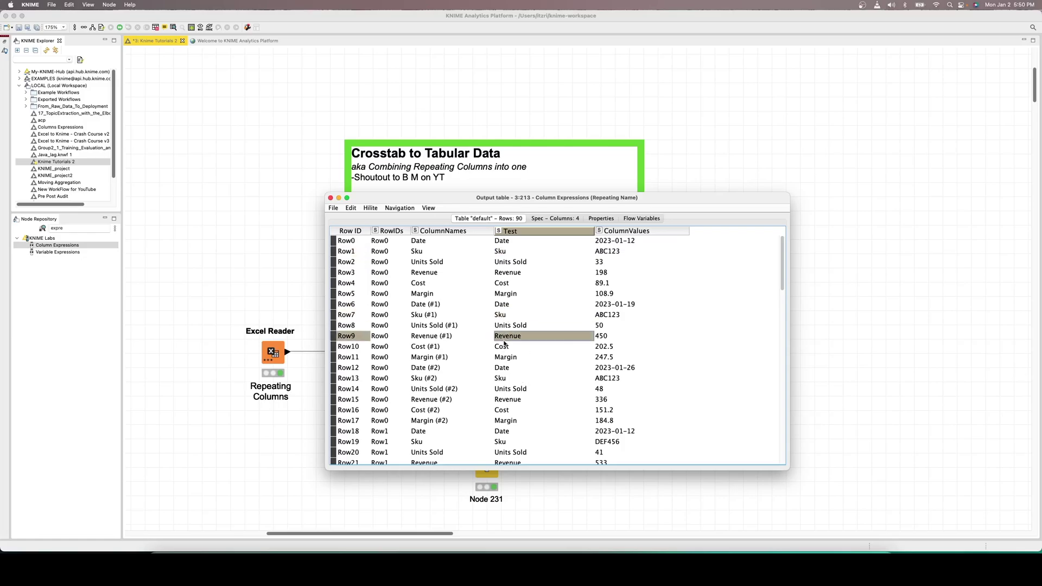
left_click(512, 401)
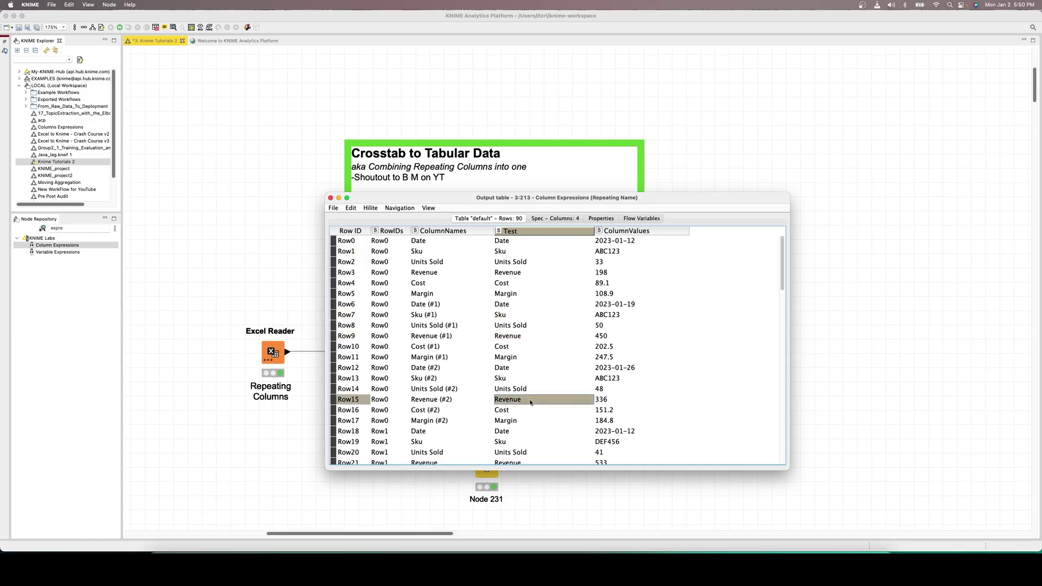
left_click_drag(508, 240, 512, 448)
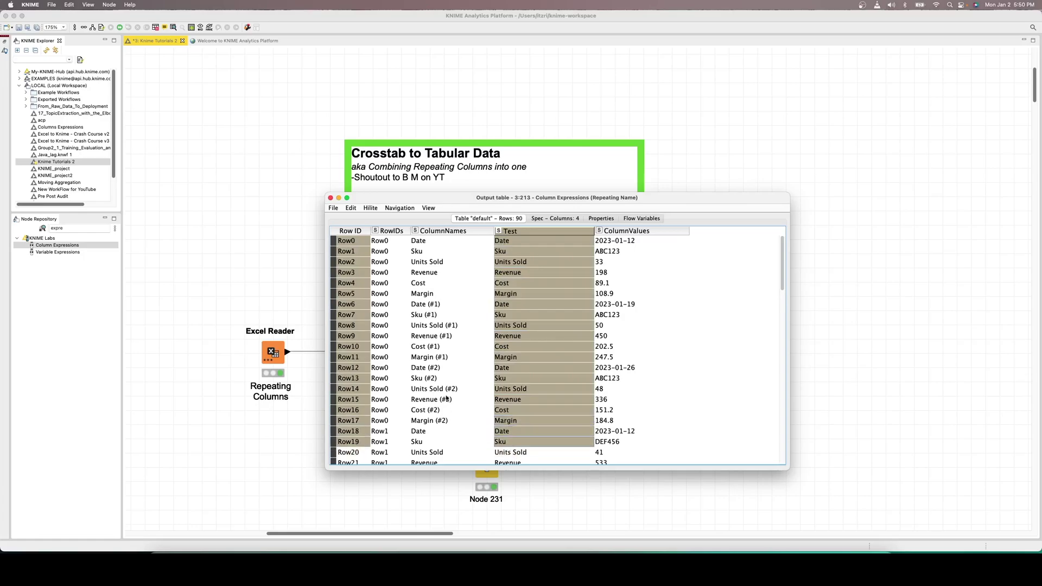
left_click_drag(447, 399, 506, 404)
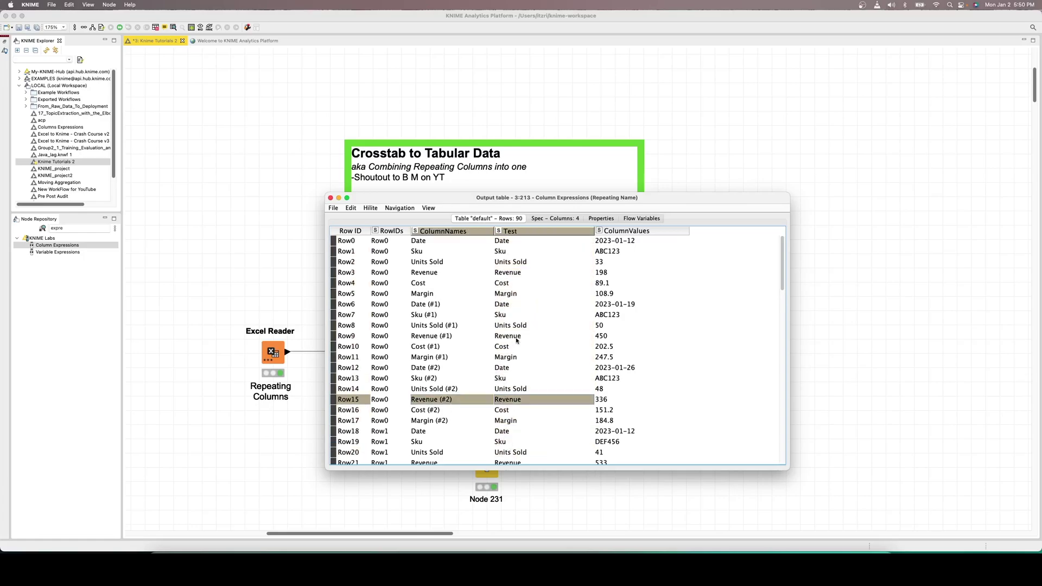
left_click(330, 199)
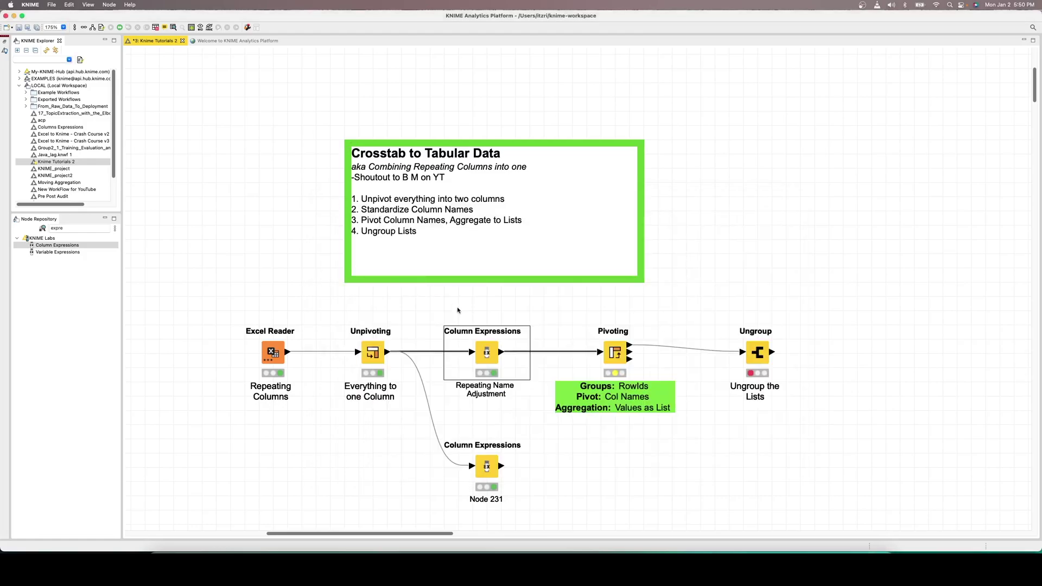
right_click(486, 356)
left_click(514, 543)
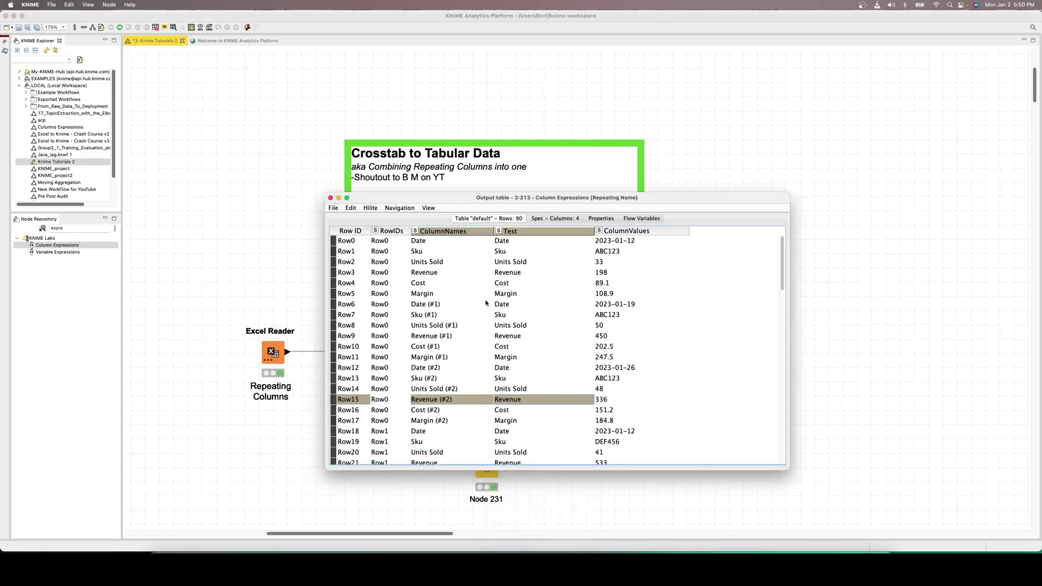
left_click(440, 242)
key("shift+Down")
key("shift+Down")
key("shift+Down")
key("shift+Down")
key("shift+Down")
key("shift+Down")
key("shift+Down")
key("shift+Down")
key("shift+Down")
key("shift+Down")
key("shift+Down")
key("shift+Down")
key("shift+Down")
key("shift+Down")
key("shift+Down")
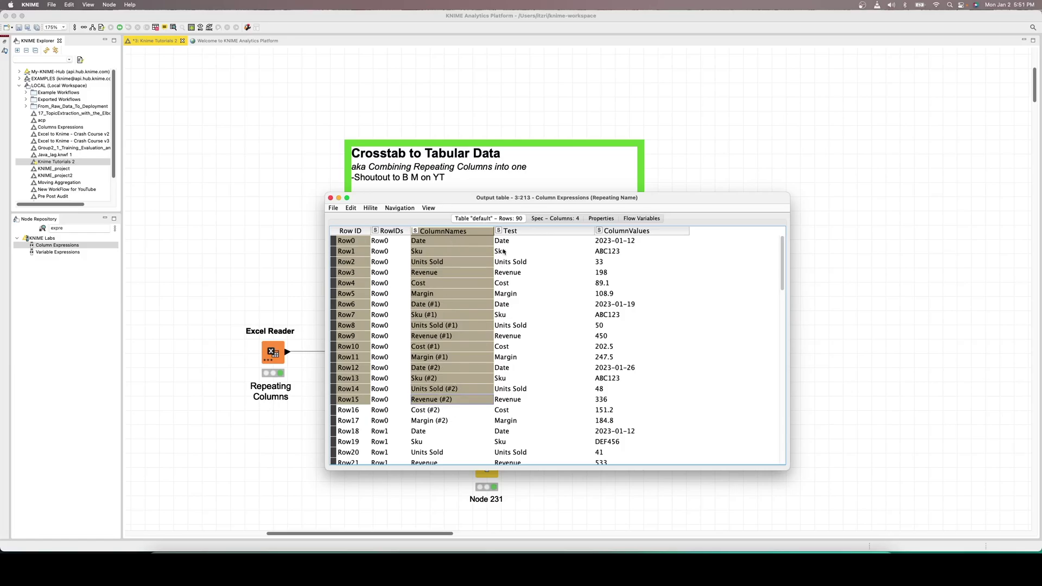
left_click_drag(510, 241, 526, 433)
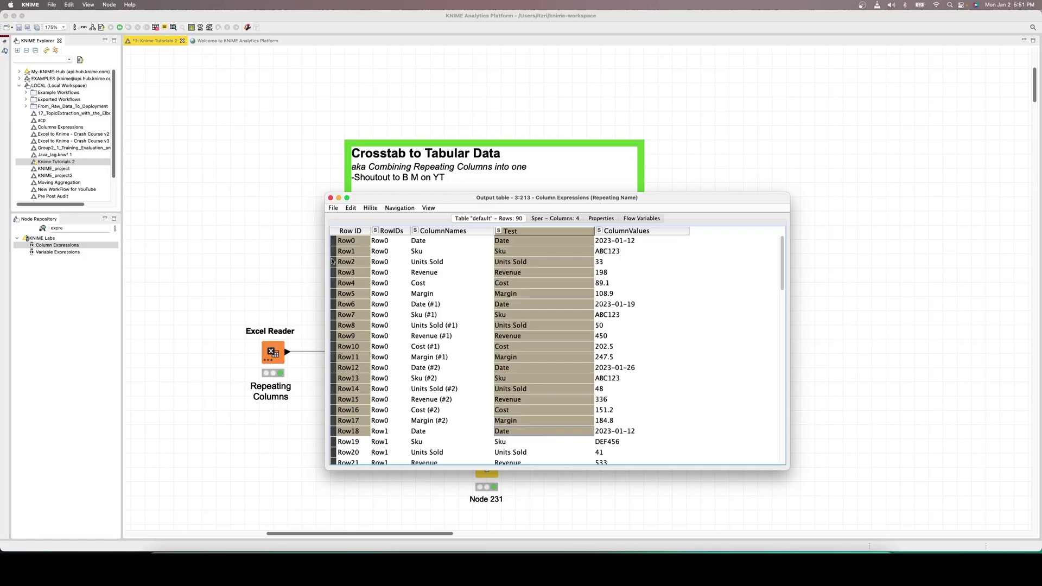
left_click(331, 198)
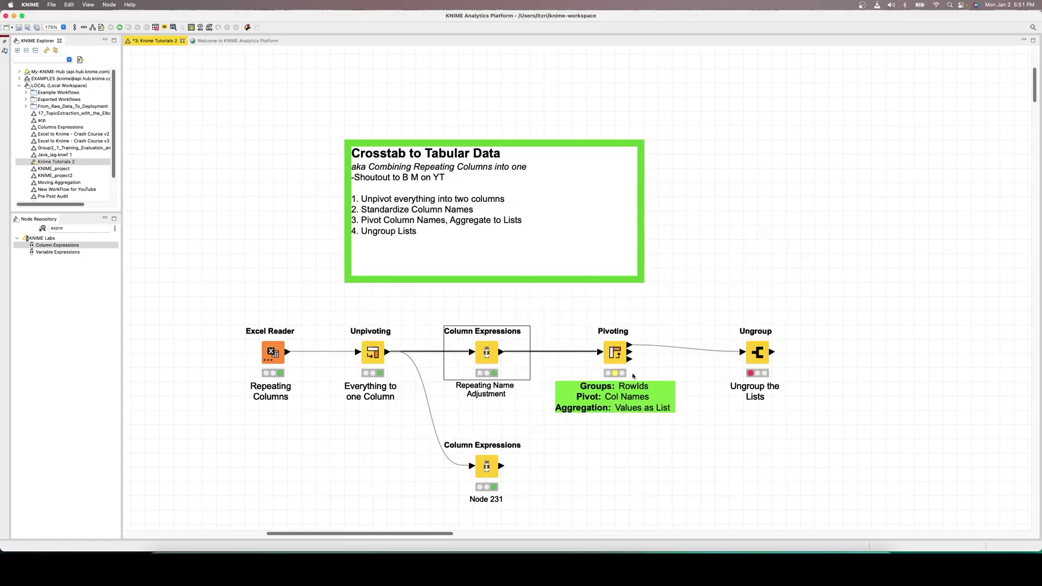
- Check the Pivoting settings: RowIDs as group column, Test as pivot, then the aggregation tab
double_click(615, 353)
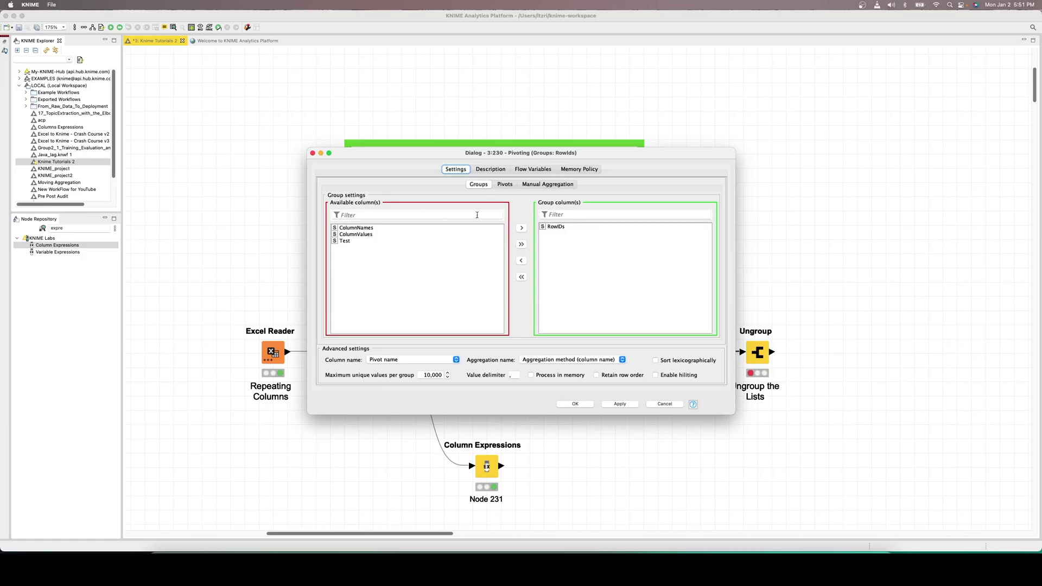
left_click(563, 229)
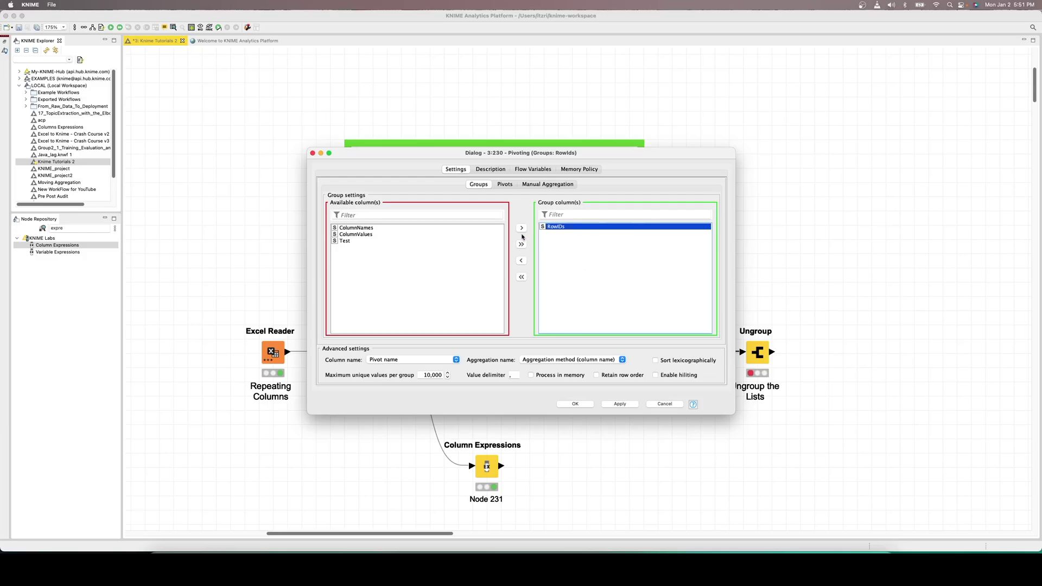
left_click(510, 186)
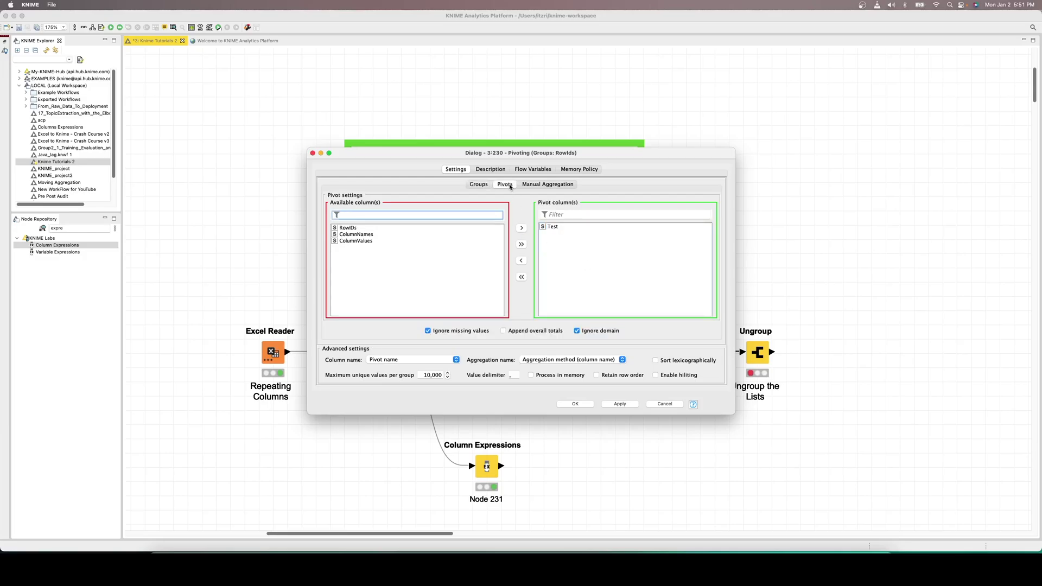
left_click(560, 229)
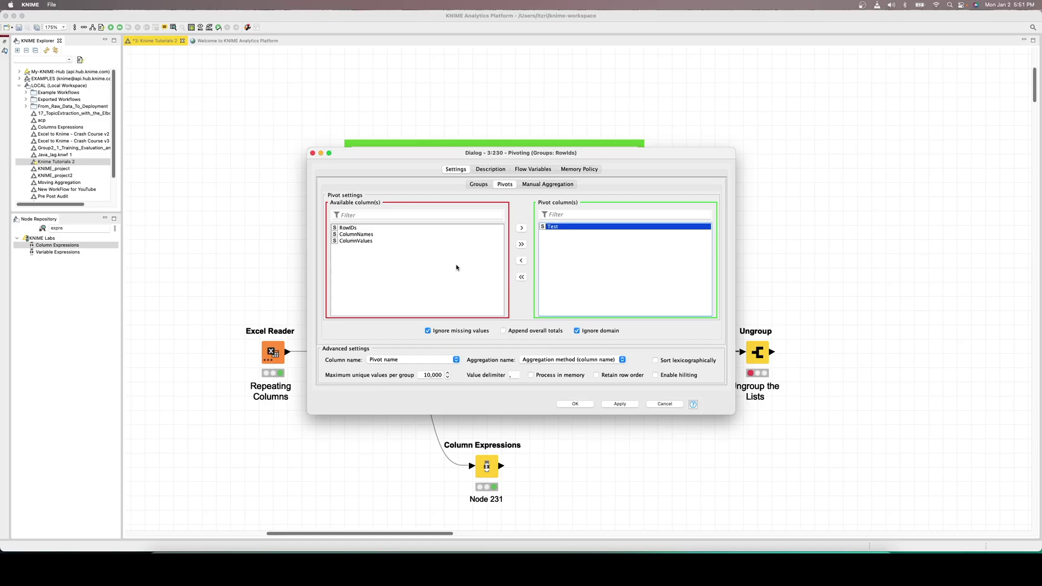
left_click(534, 185)
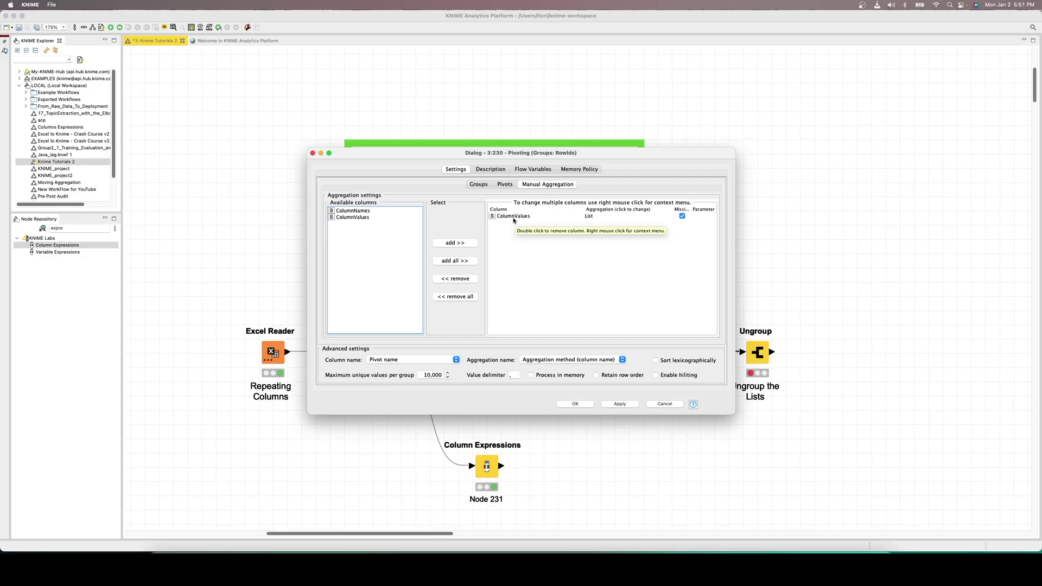
- Try extra ColumnValues aggregations, removing one and setting another to List
left_click(350, 217)
left_click(455, 243)
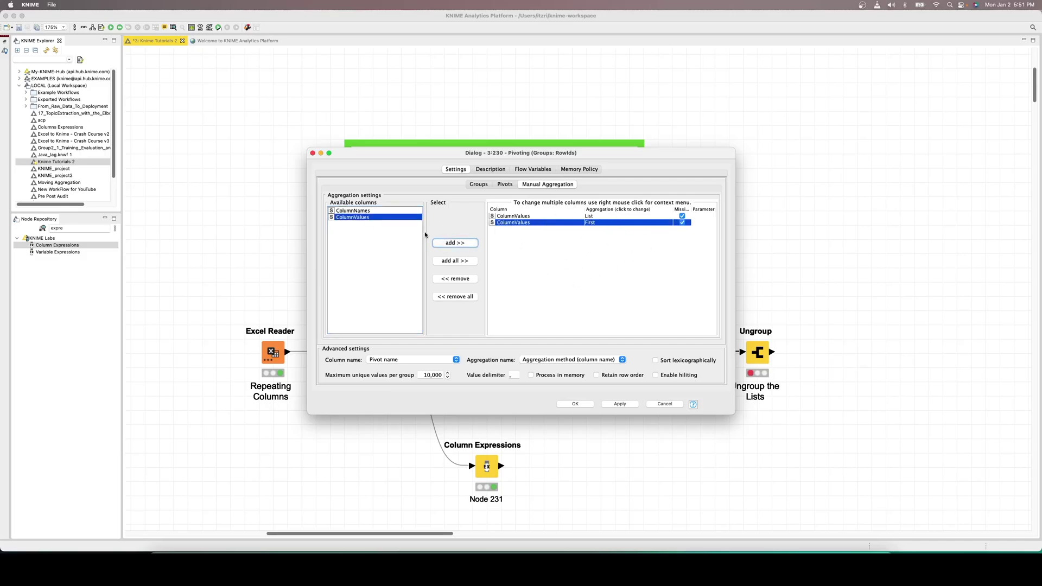
double_click(363, 217)
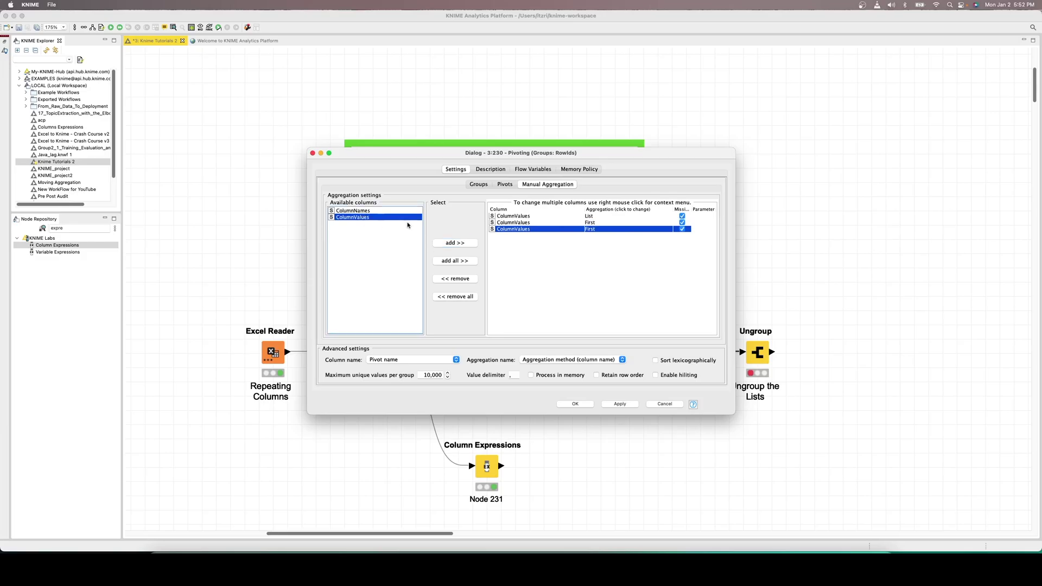
left_click(511, 223)
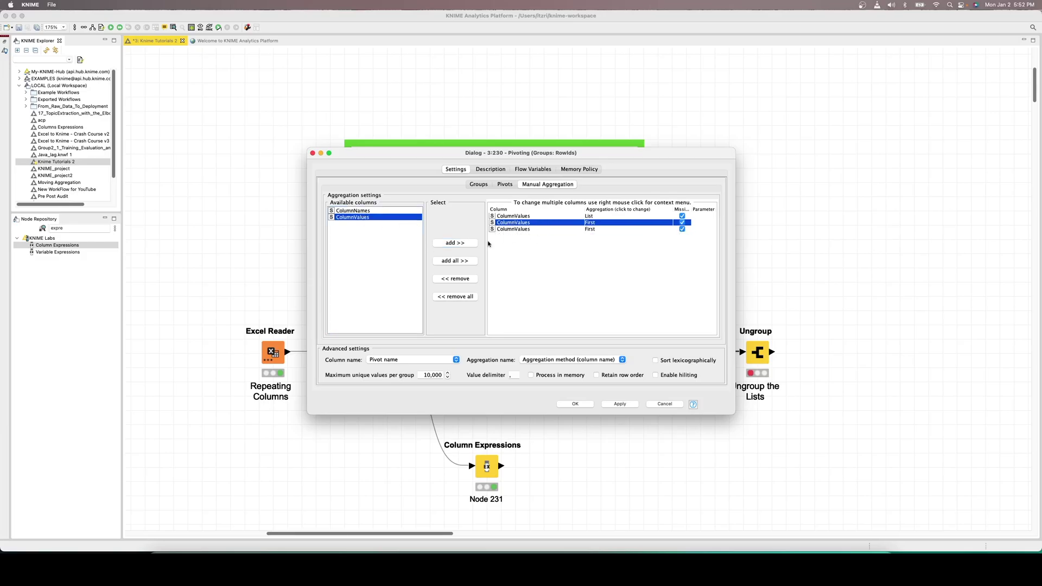
left_click(453, 280)
left_click(551, 224)
left_click(603, 224)
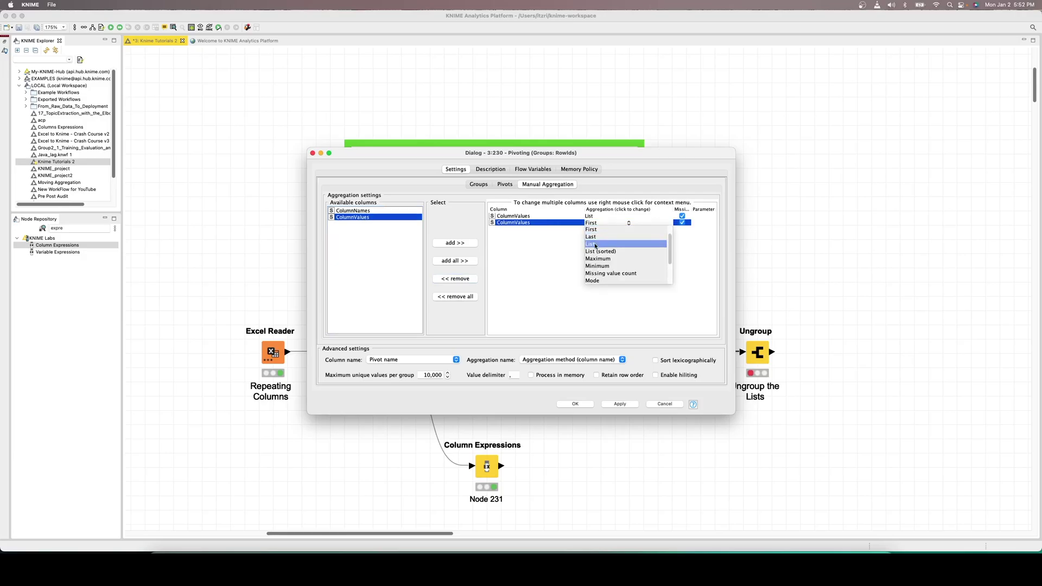
left_click(595, 246)
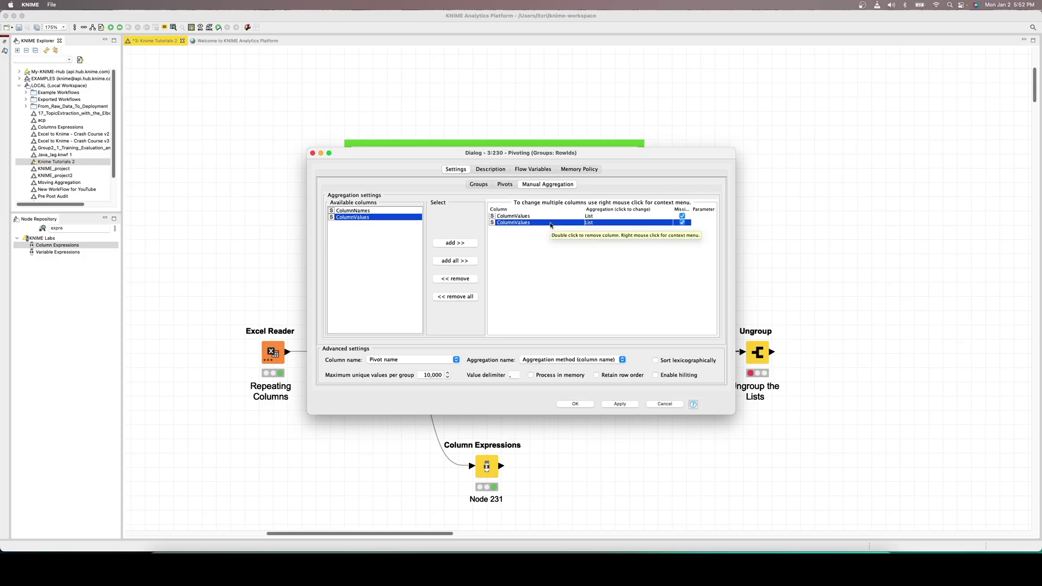
- Recheck the Groups and Pivots tabs and cancel the Pivoting settings without saving
left_click(479, 184)
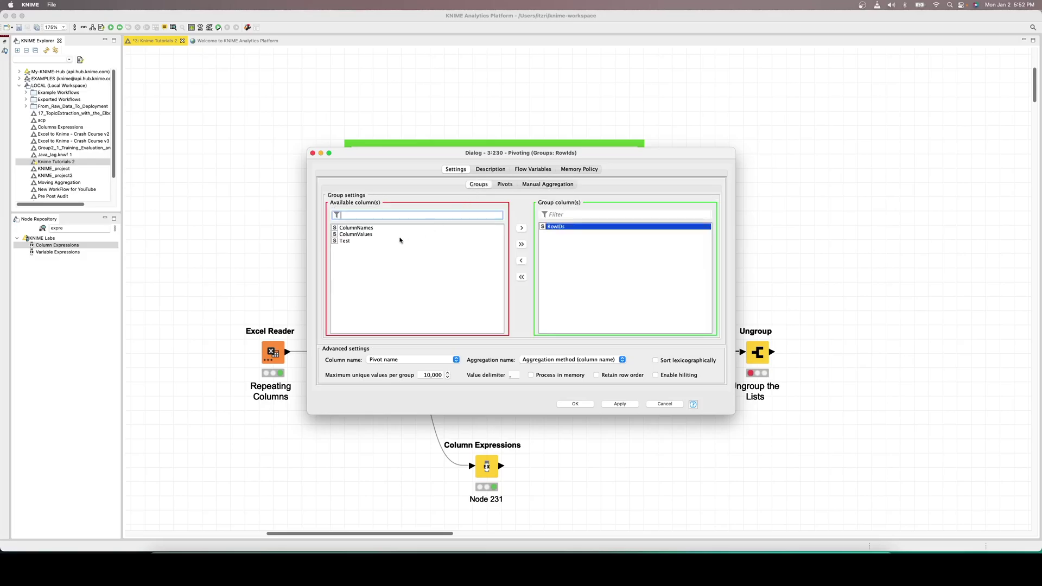
left_click(504, 185)
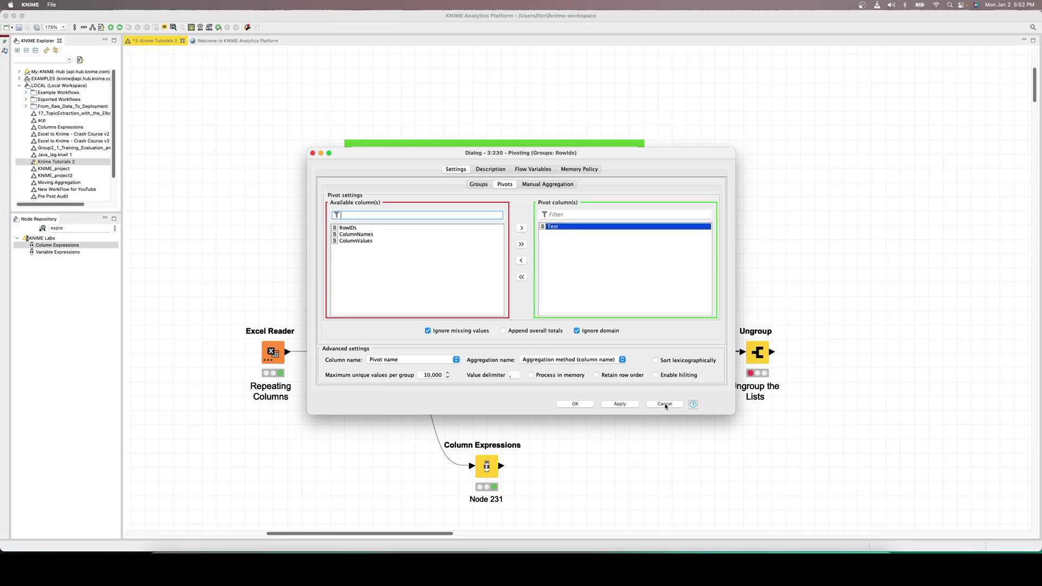
left_click(665, 404)
right_click(495, 363)
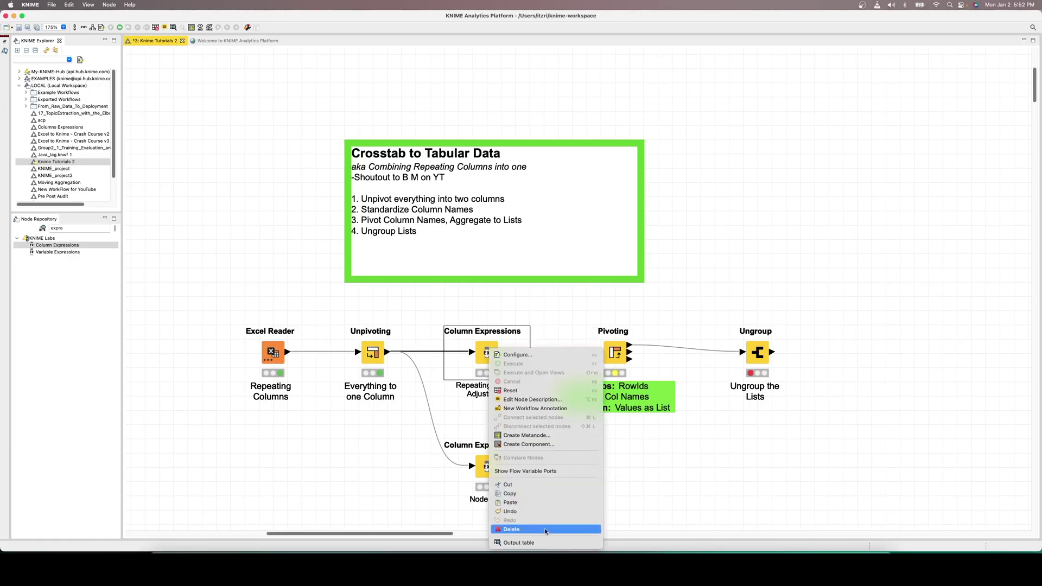
- Check the Test names Date, Sku, Units Sold, Revenue, Cost and Margin in Row0–Row5 of the Column Expressions output
left_click(529, 542)
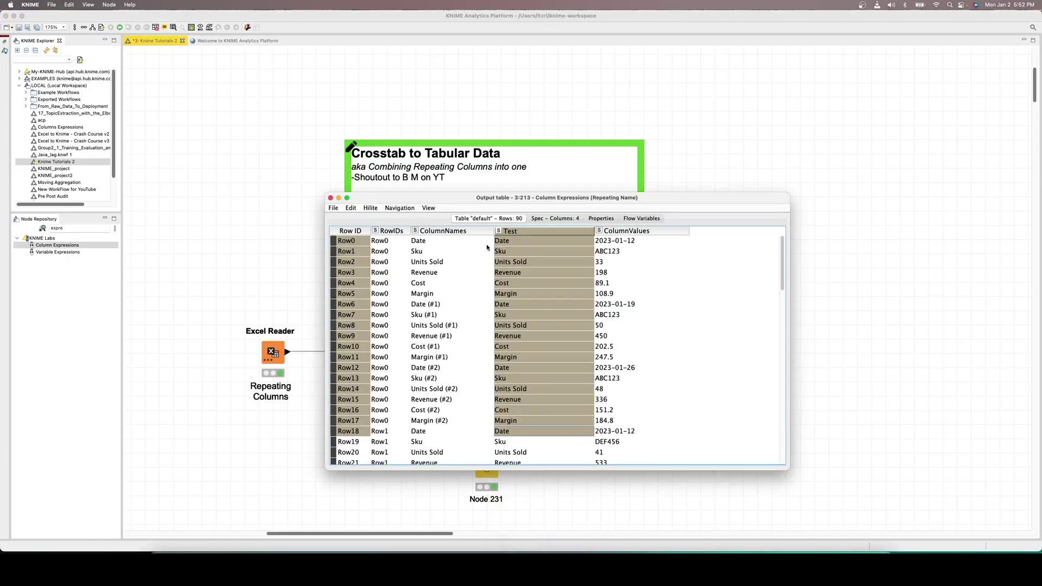
left_click_drag(477, 202, 473, 81)
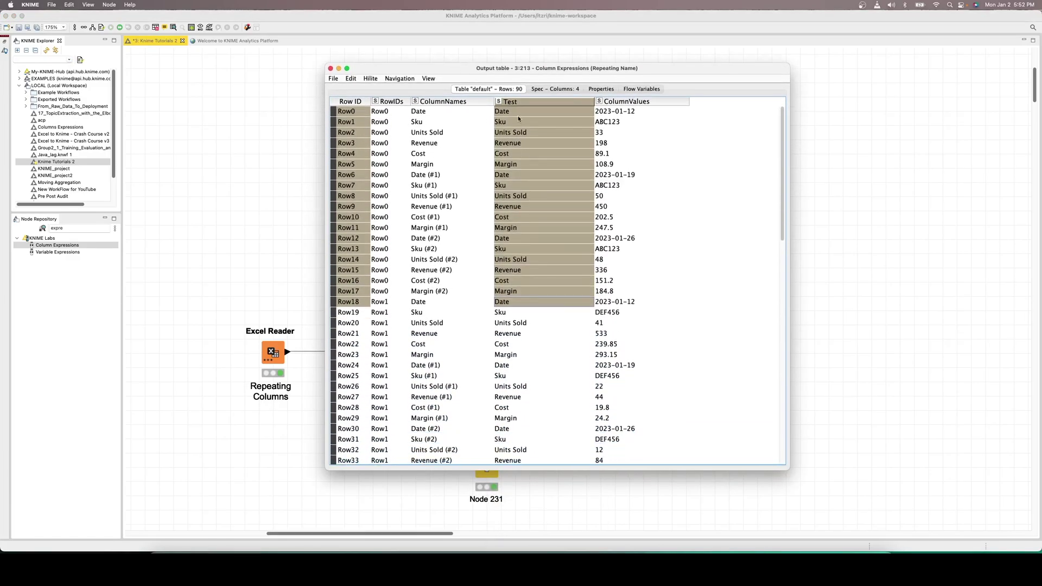
left_click_drag(515, 113, 518, 161)
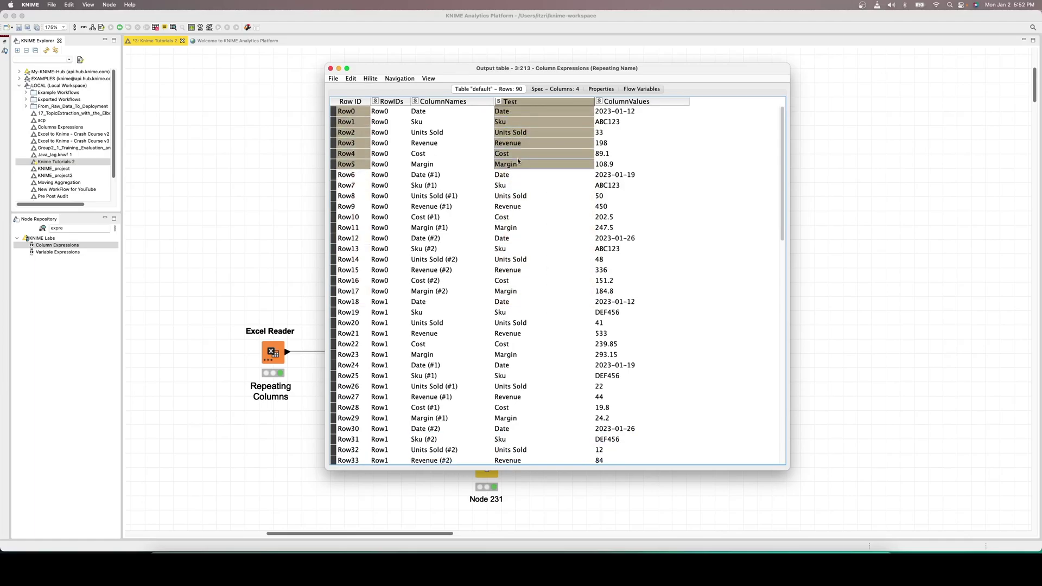
left_click(507, 112)
left_click(507, 122)
left_click(512, 133)
left_click(520, 142)
left_click(517, 154)
left_click(513, 164)
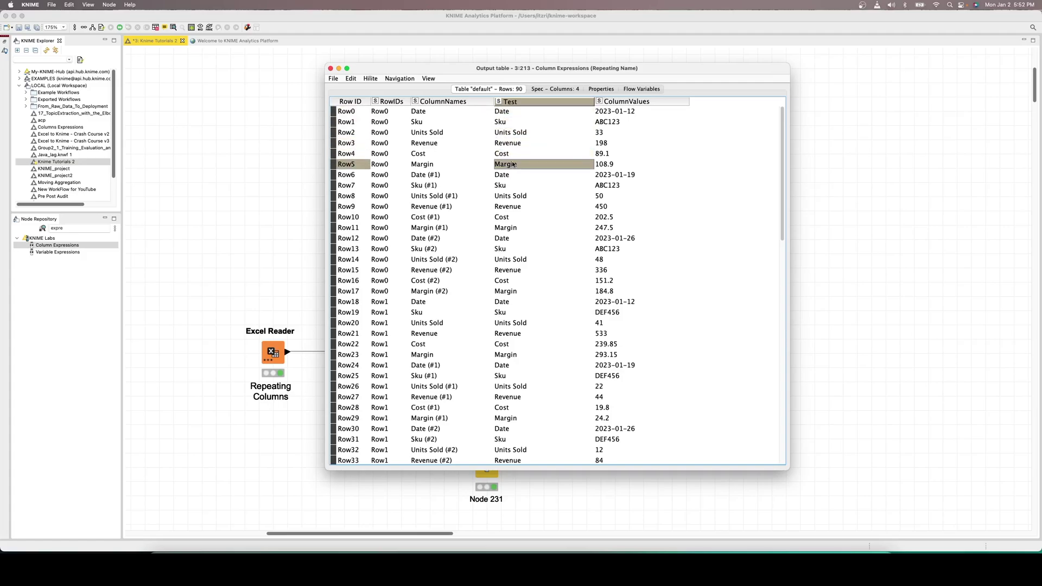
- Confirm repeated Date values like 2023-01-12 all carry the Test name Date through Row30
left_click_drag(383, 111, 387, 206)
left_click_drag(380, 112, 395, 418)
left_click_drag(512, 113, 511, 200)
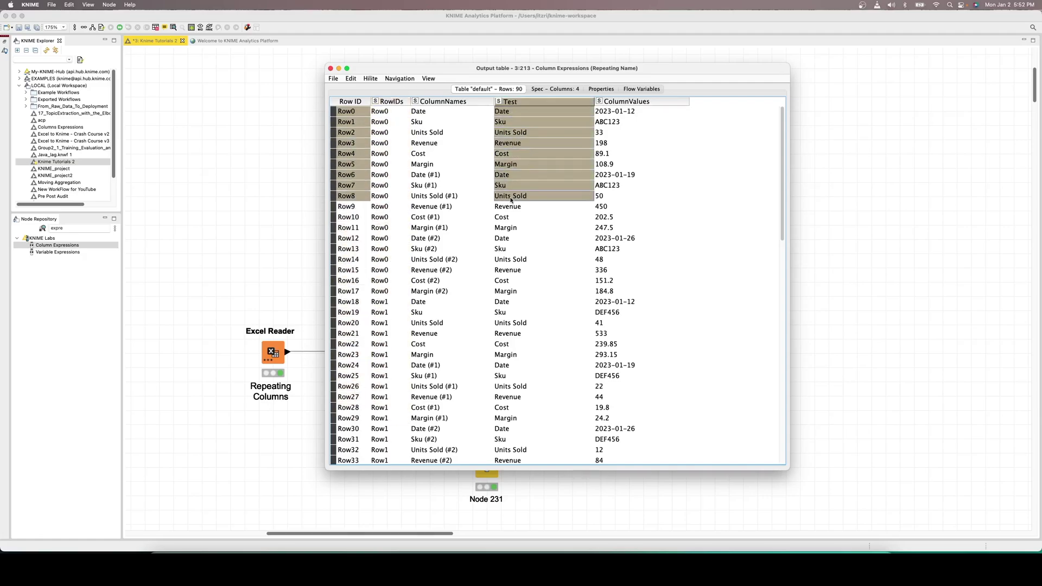
left_click(628, 112)
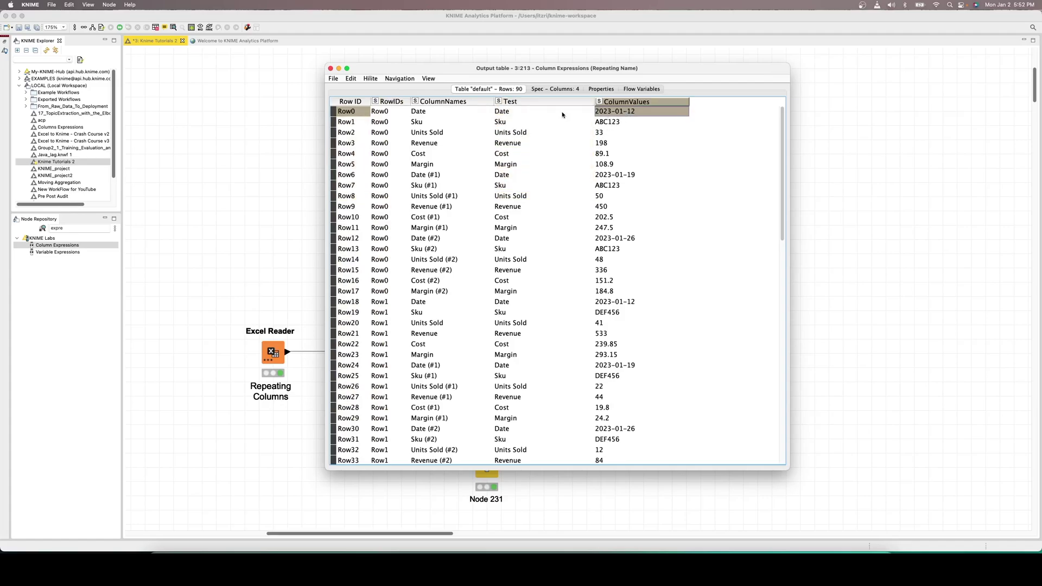
left_click(511, 113)
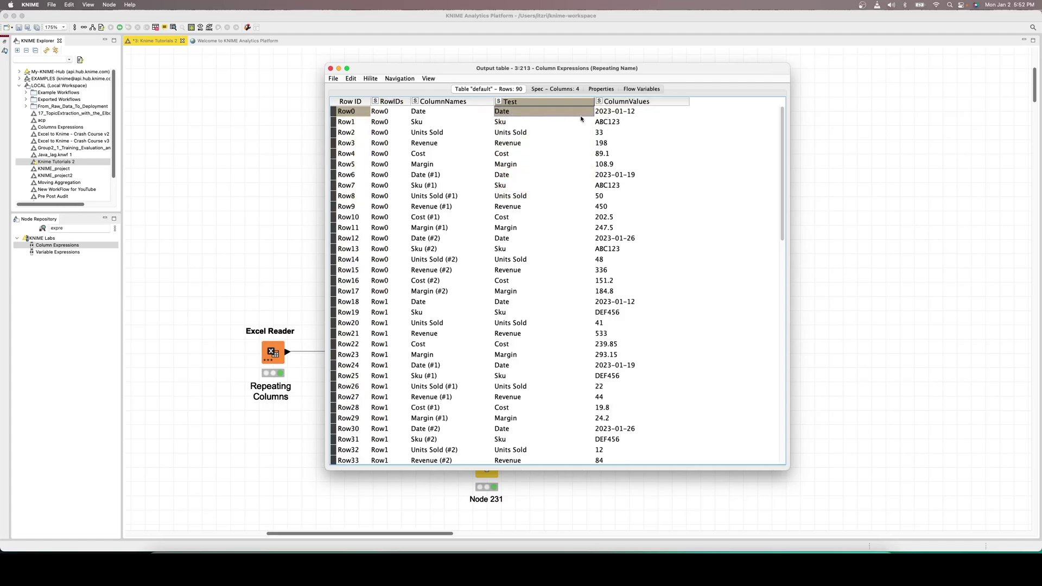
left_click(621, 114)
left_click(522, 111)
left_click(614, 113)
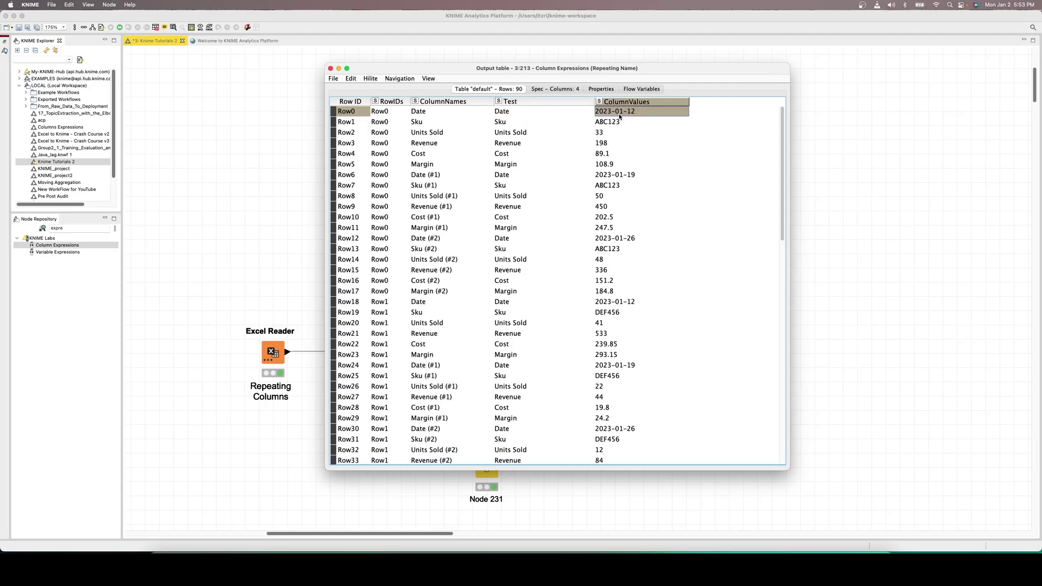
left_click(618, 242)
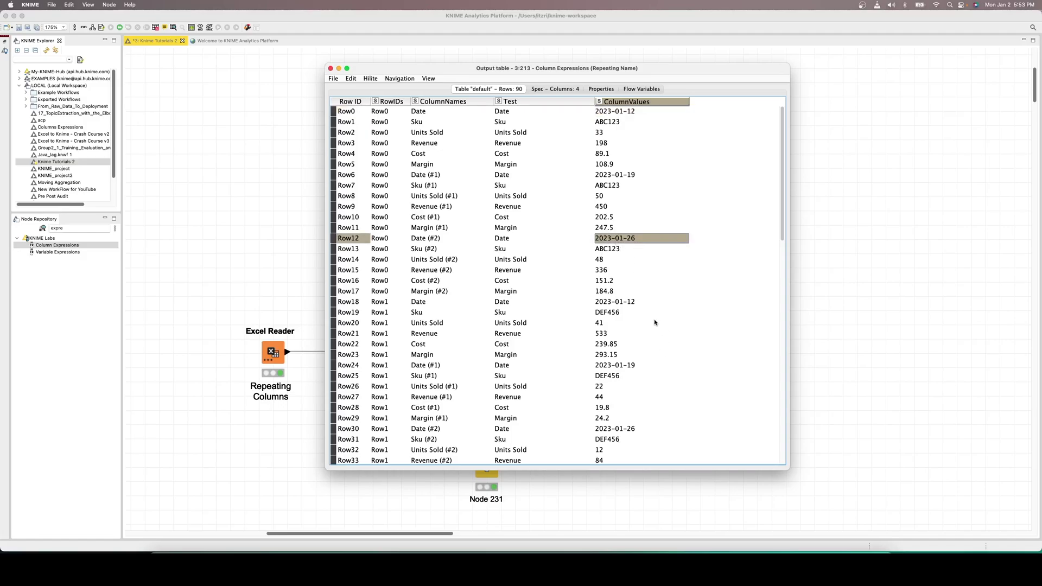
left_click(616, 304)
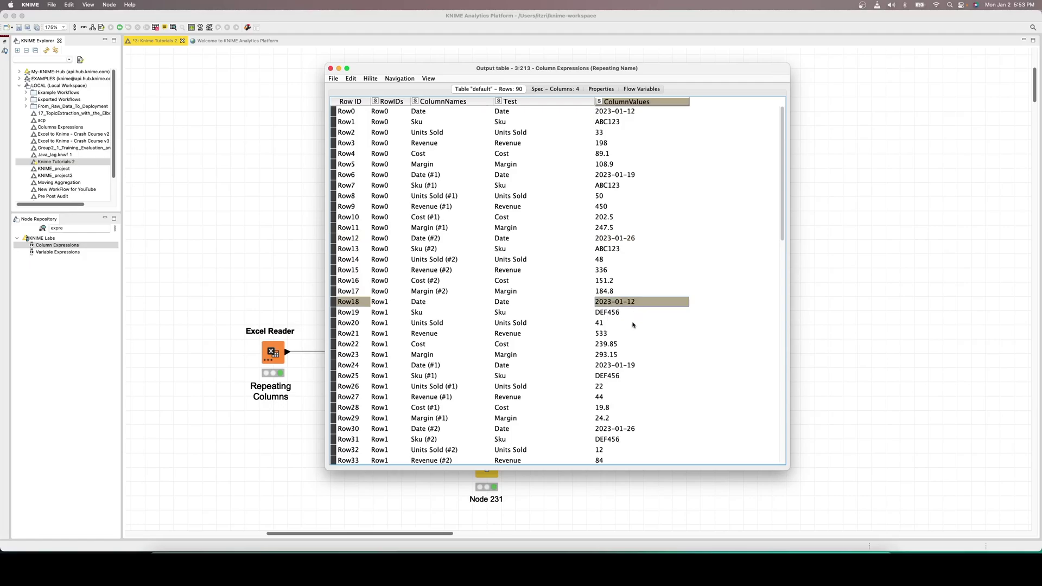
left_click(619, 366)
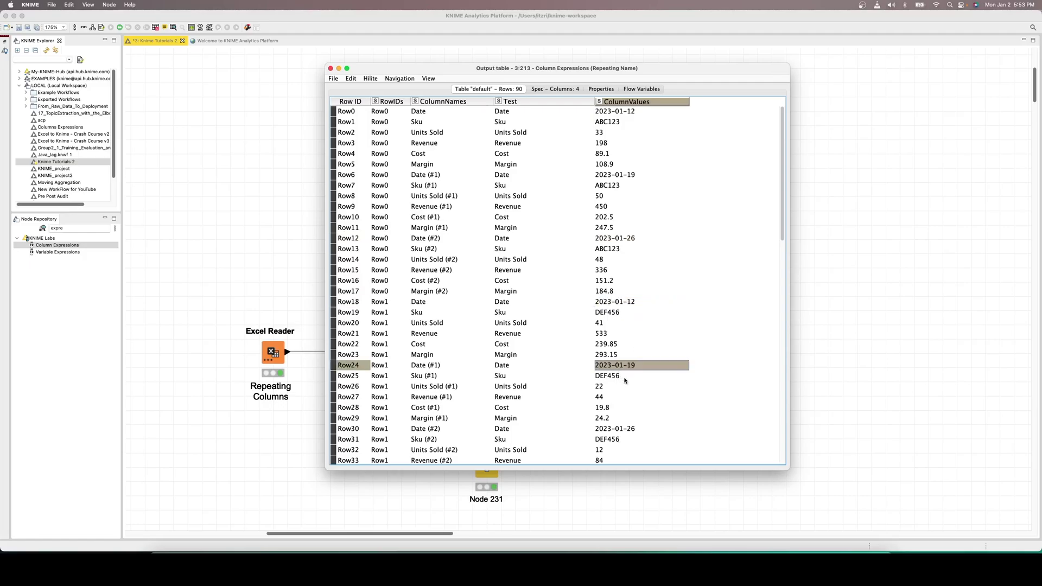
left_click(618, 430)
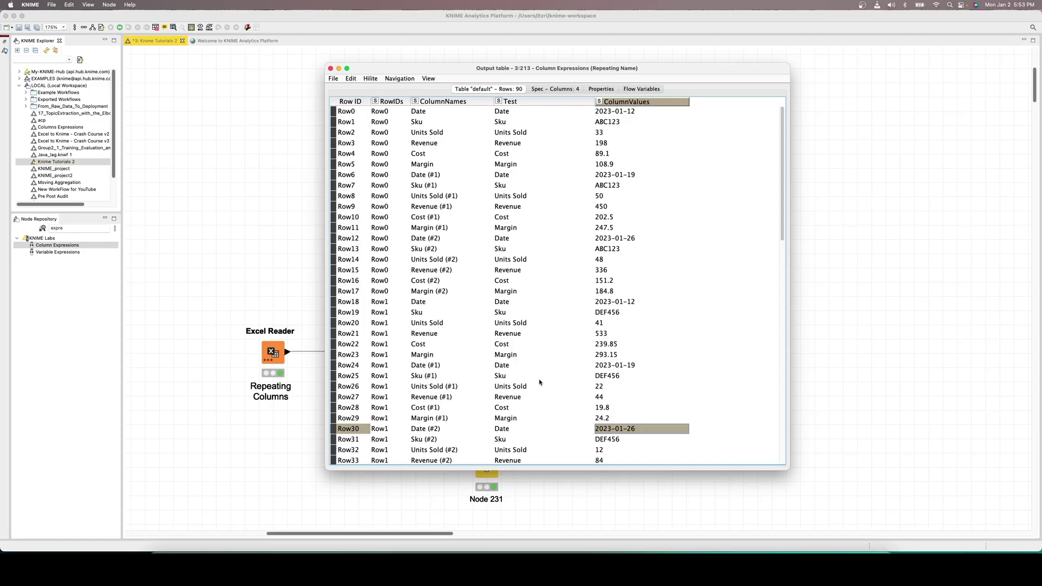
- Confirm repeated Sku values such as ABC123 and DEF456 share the Test name Sku
left_click(503, 123)
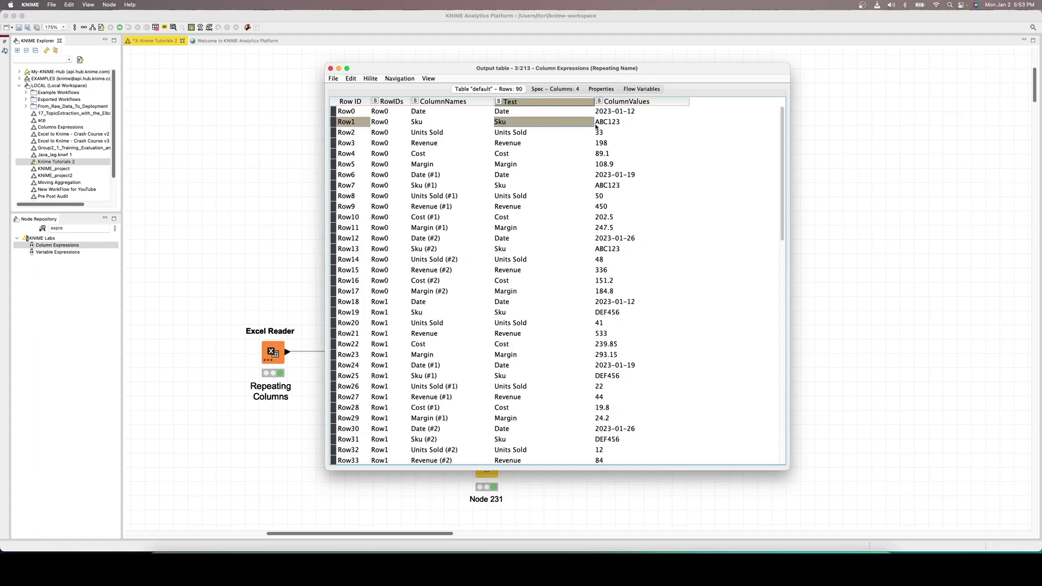
left_click(618, 124)
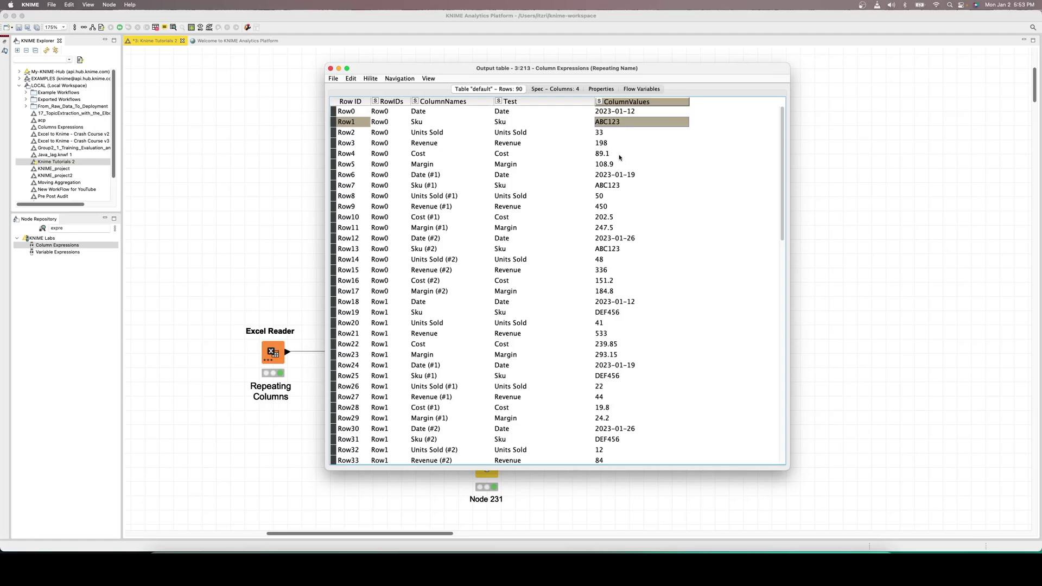
left_click(625, 185)
left_click(614, 250)
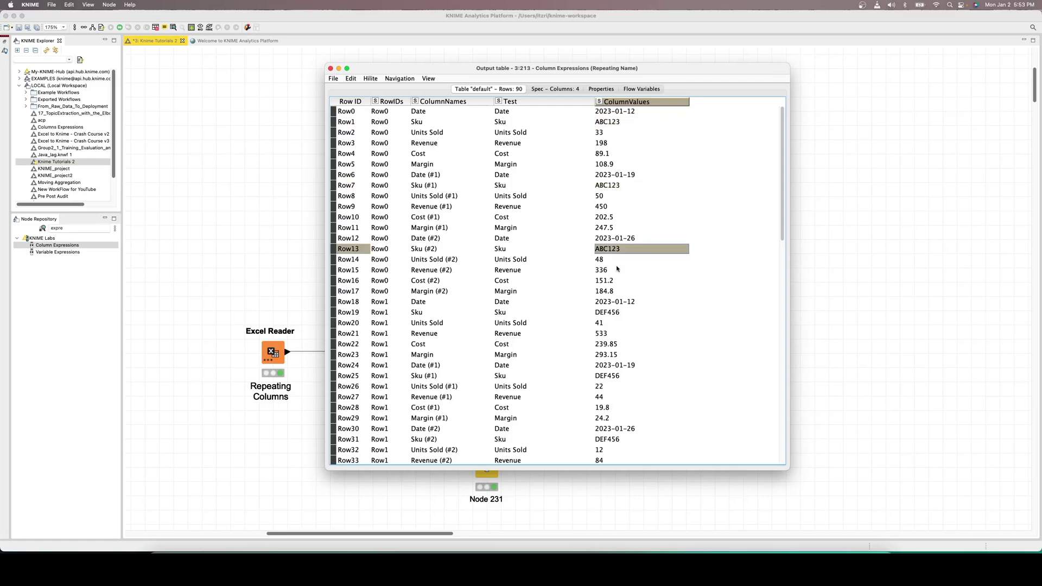
left_click(609, 314)
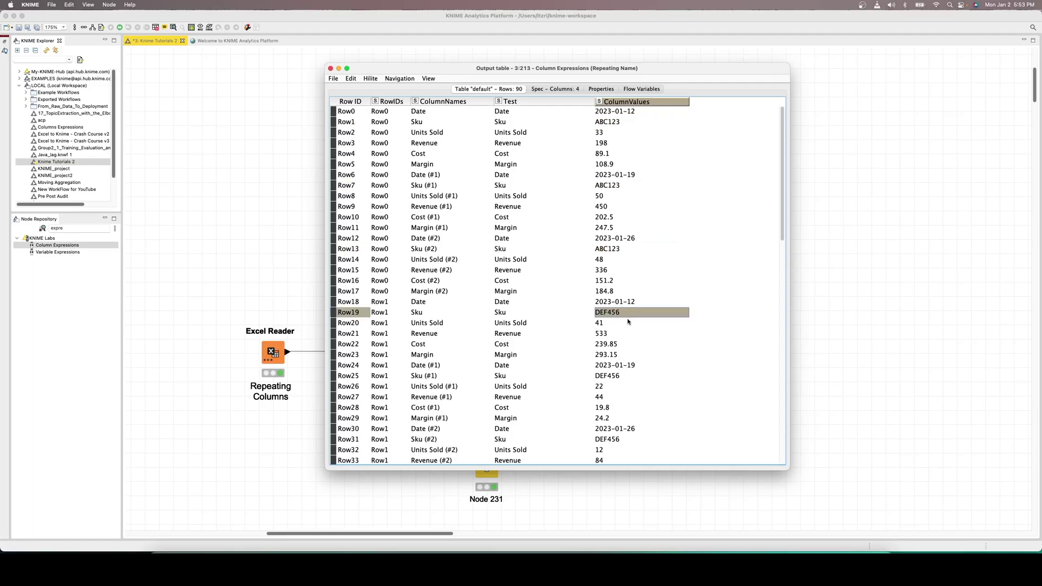
left_click(619, 376)
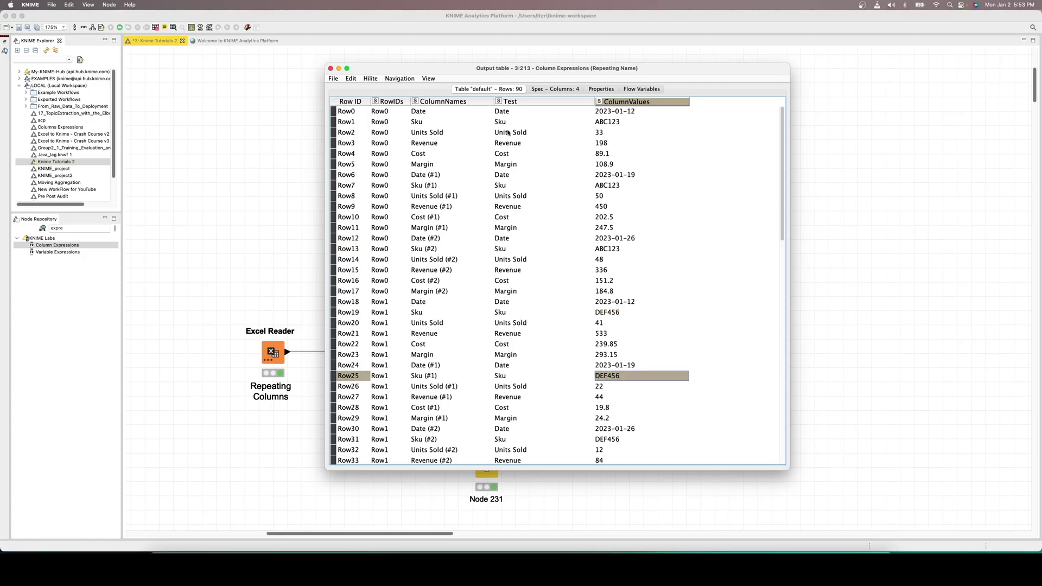
- Compare Units Sold names and values in Rows 2, 8, 14 and 20, then close the table
left_click_drag(508, 133, 600, 132)
left_click_drag(515, 197, 609, 202)
left_click_drag(519, 260, 606, 261)
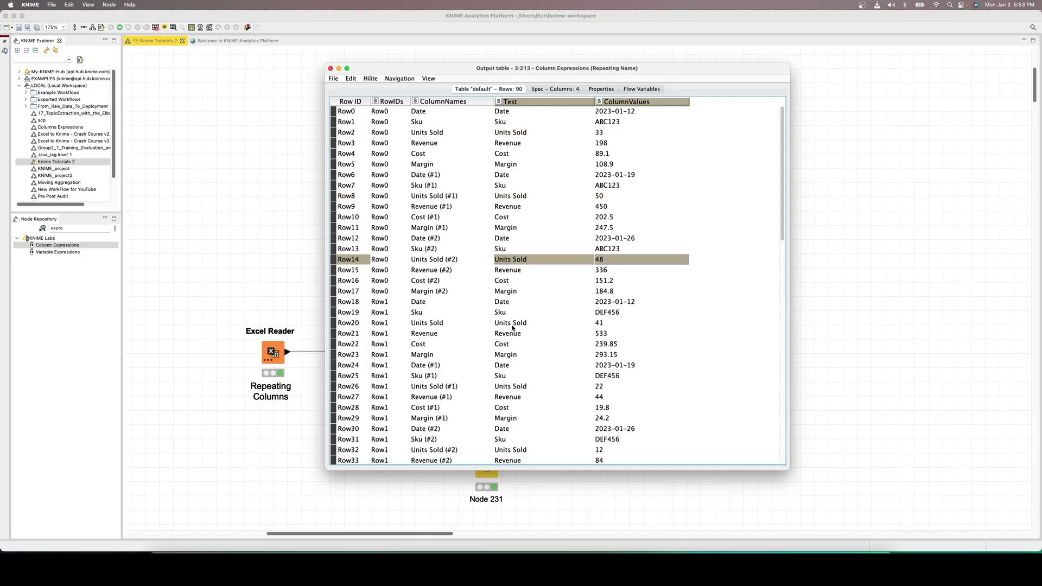
left_click_drag(540, 322, 599, 325)
left_click_drag(507, 333, 543, 359)
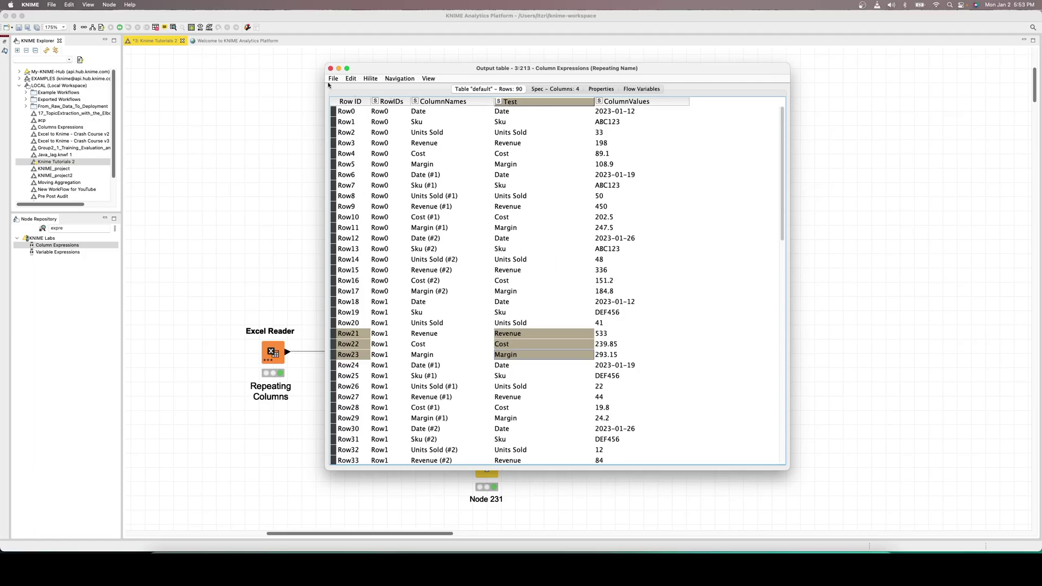
left_click(330, 69)
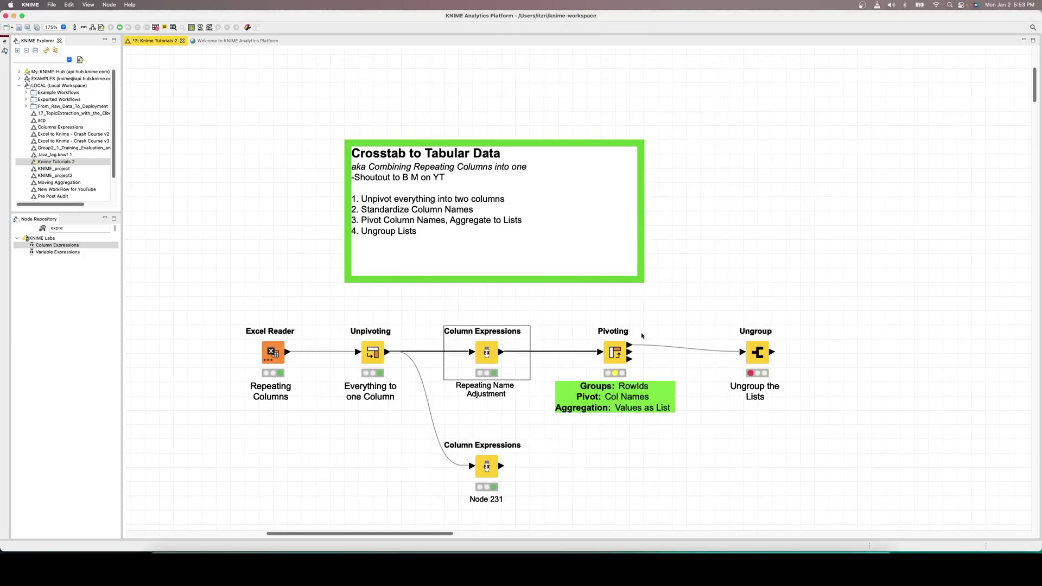
- Review the Pivoting settings: group by RowIDs, pivot on Test, aggregate ColumnValues as a list
double_click(612, 353)
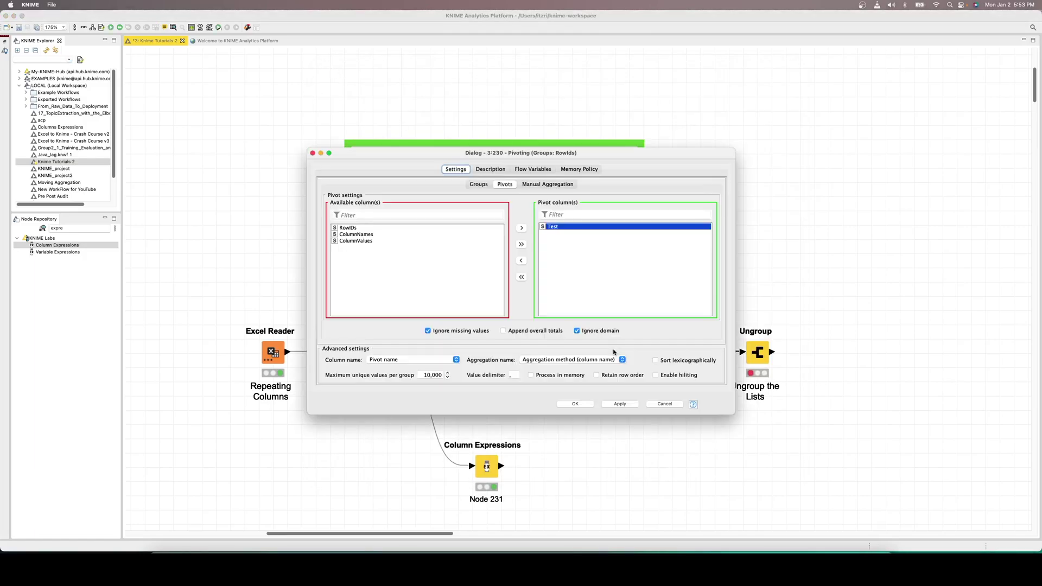
left_click(487, 184)
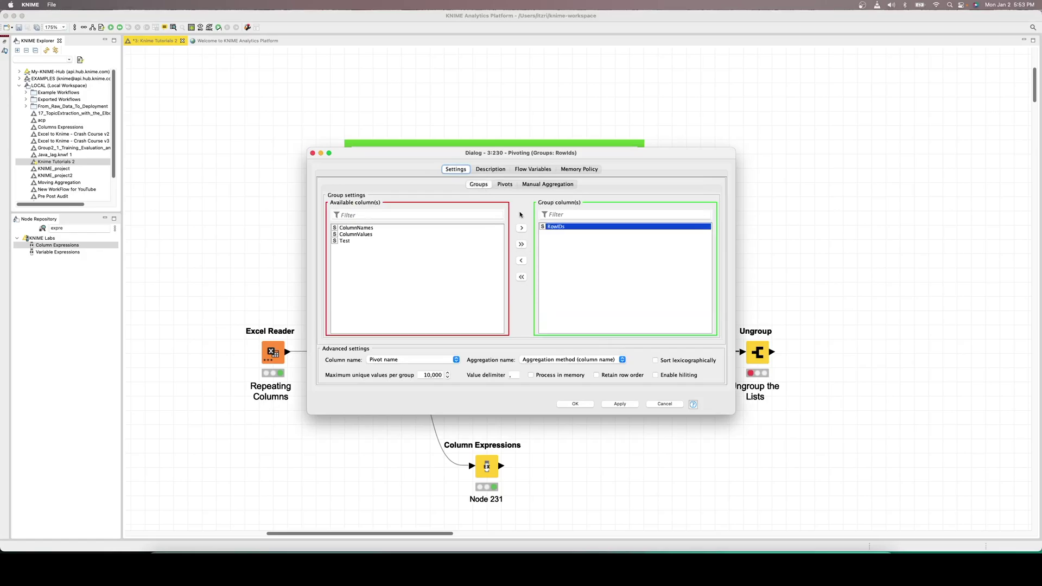
left_click(503, 187)
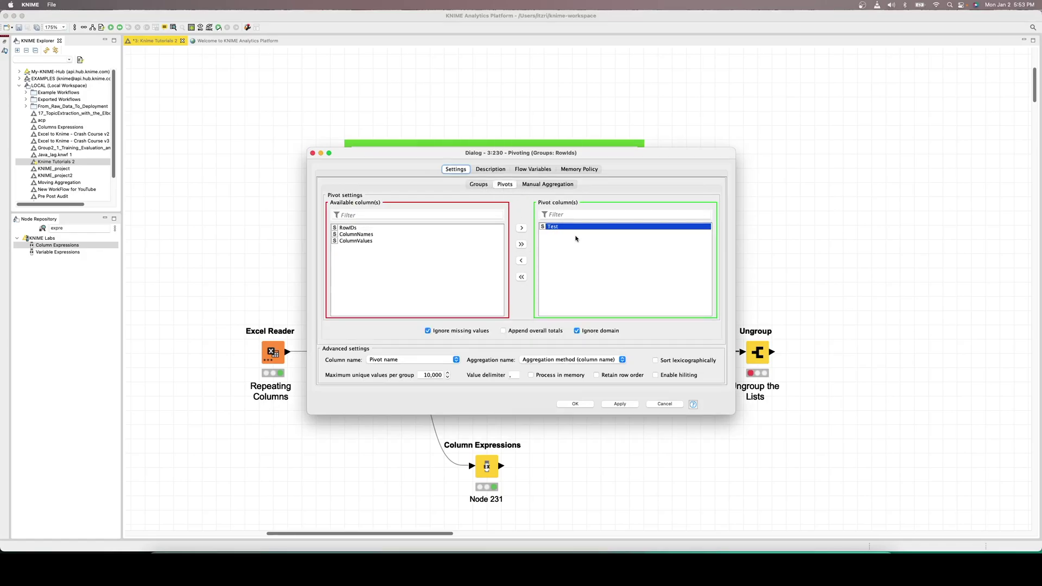
left_click(535, 186)
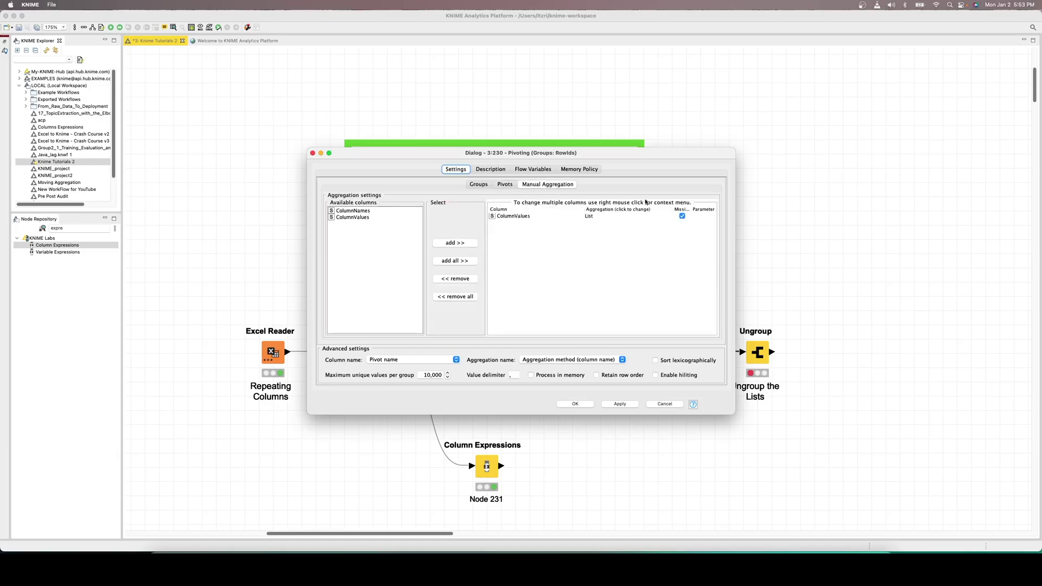
left_click(515, 217)
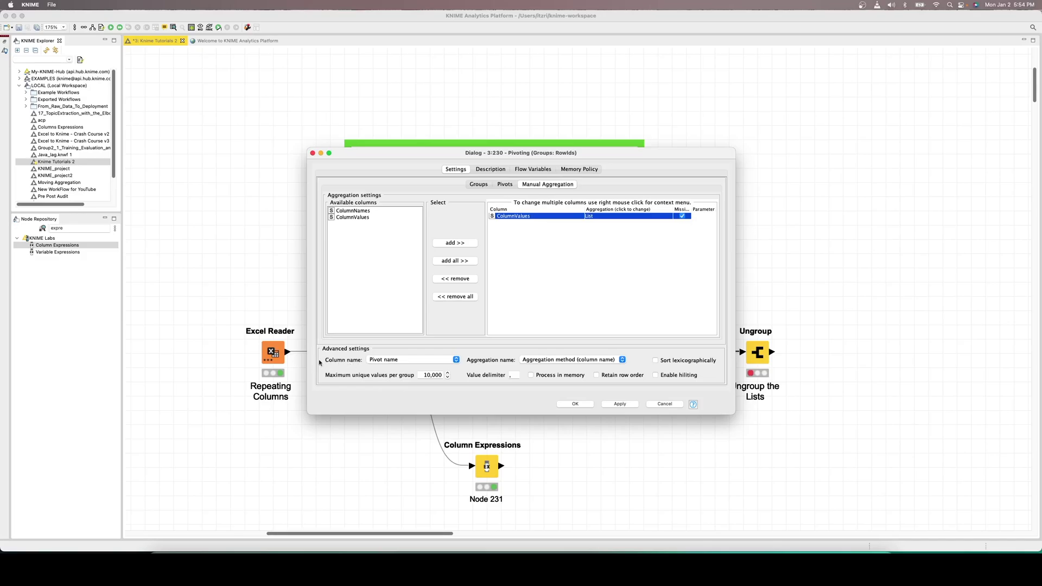
- Keep Pivot name and Aggregation method (column name) column naming and confirm the settings
left_click(388, 362)
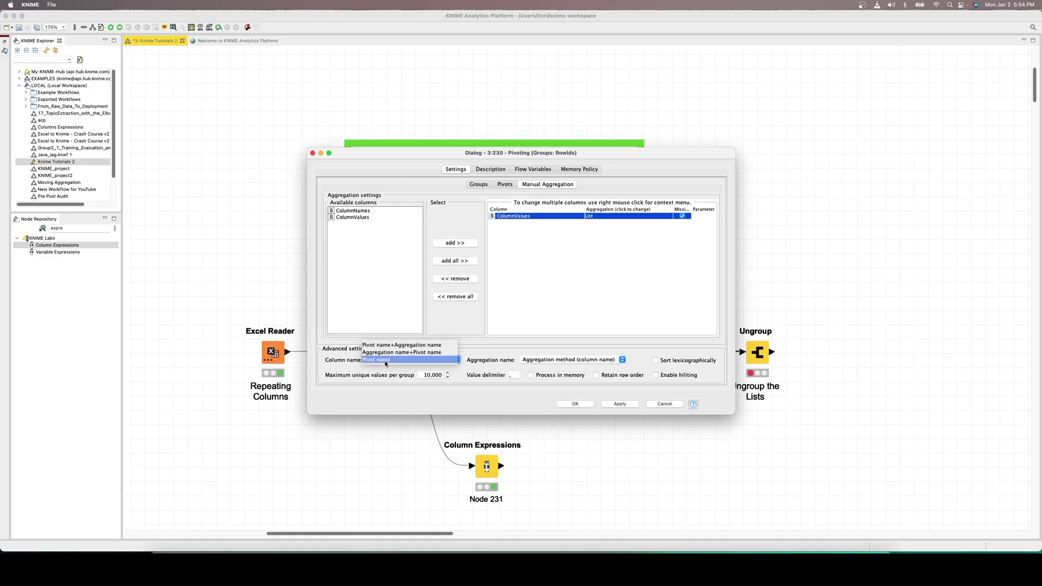
left_click(386, 360)
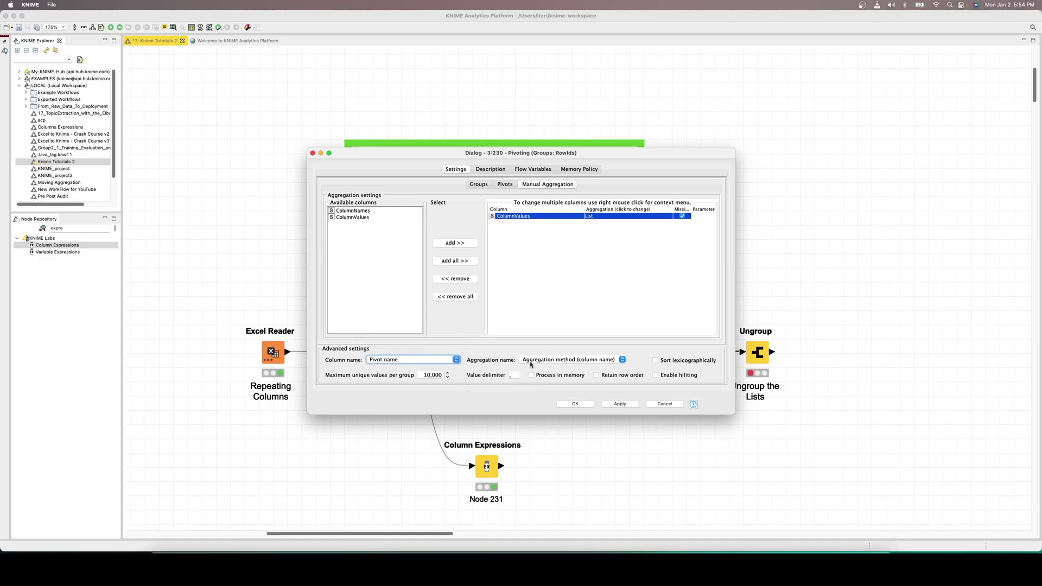
left_click(555, 361)
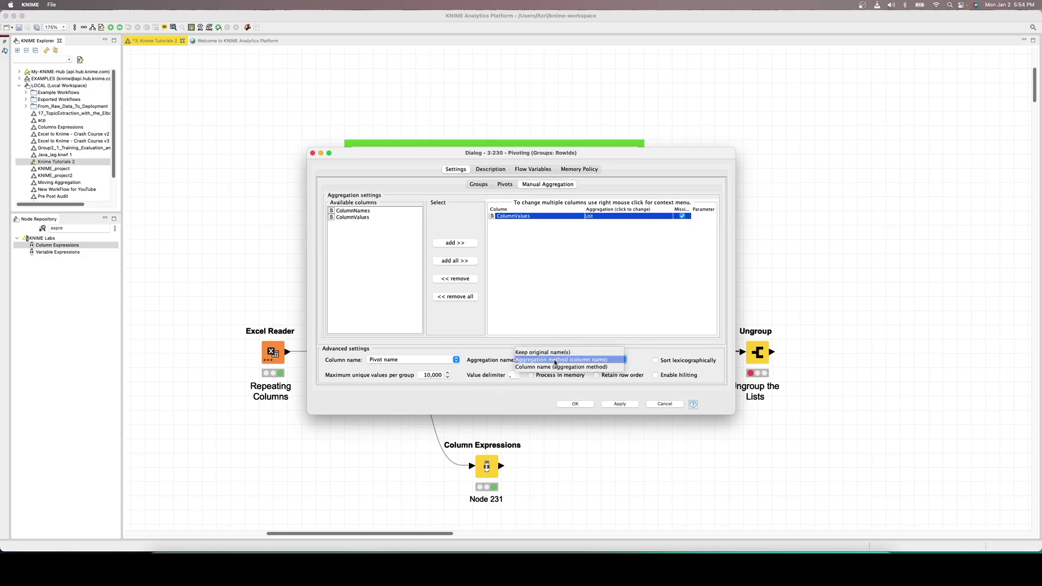
left_click(555, 361)
left_click(536, 363)
left_click(592, 361)
left_click(551, 361)
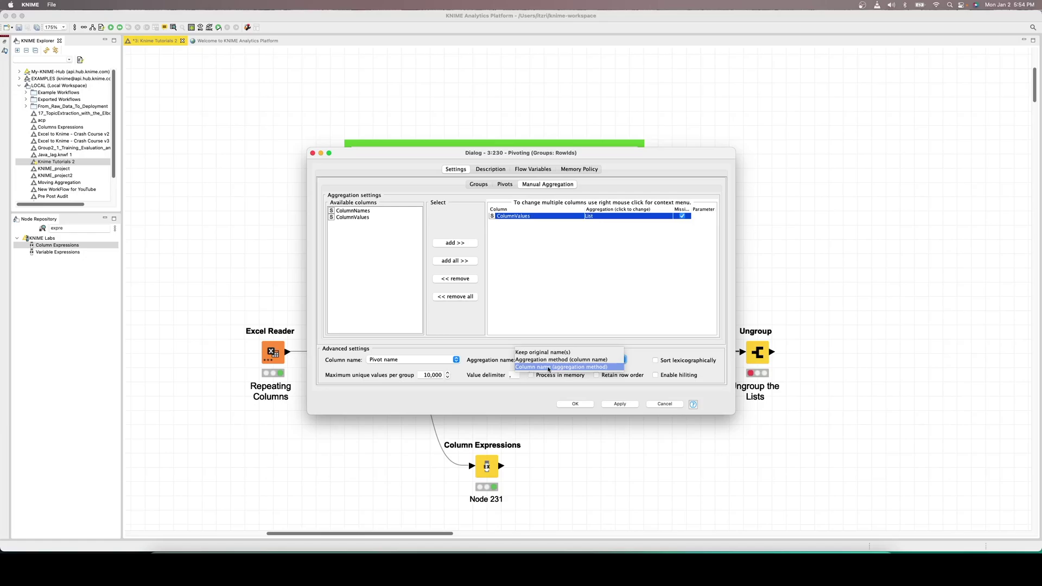
left_click(565, 360)
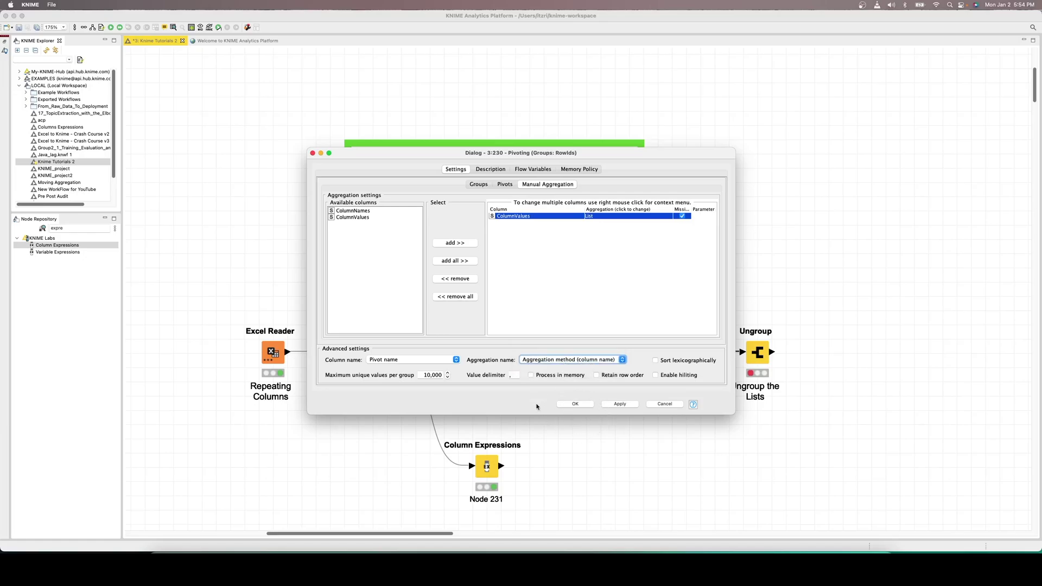
left_click(580, 405)
right_click(611, 363)
- Run the Pivoting node and widen the Cost, Date and Margin columns in its output table
left_click(634, 347)
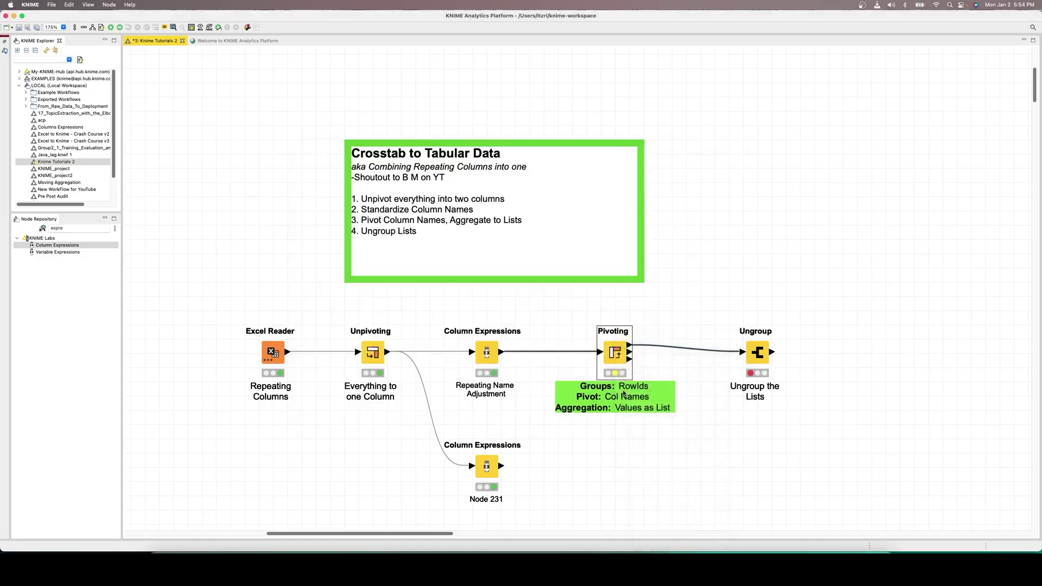
right_click(618, 355)
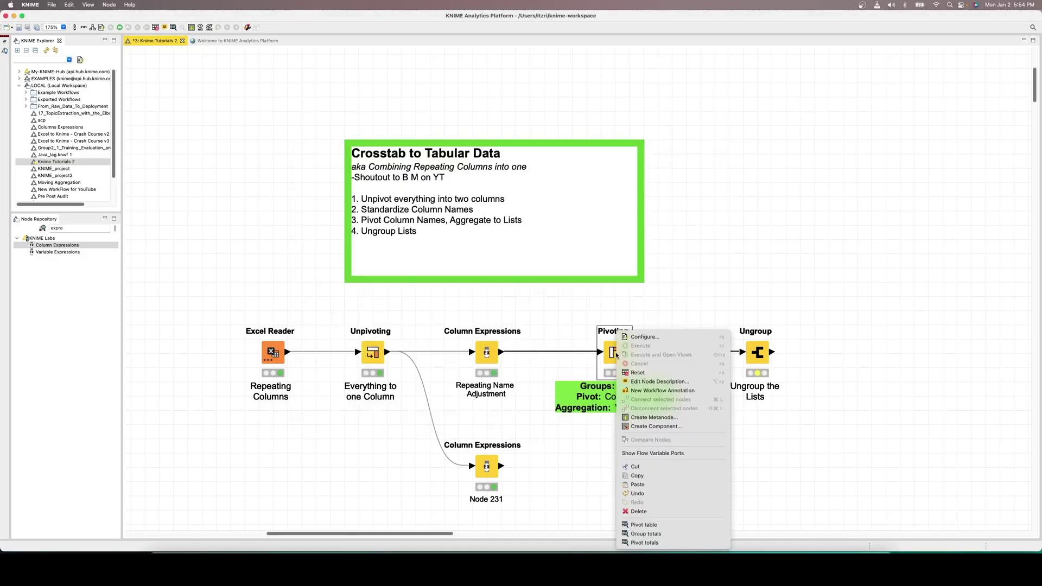
left_click(667, 526)
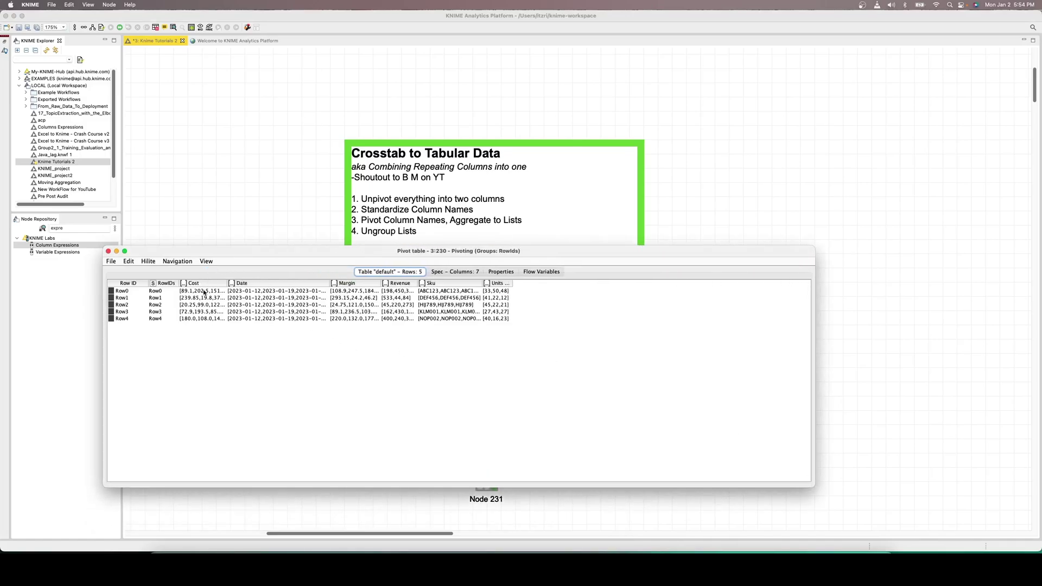
left_click_drag(227, 284, 275, 288)
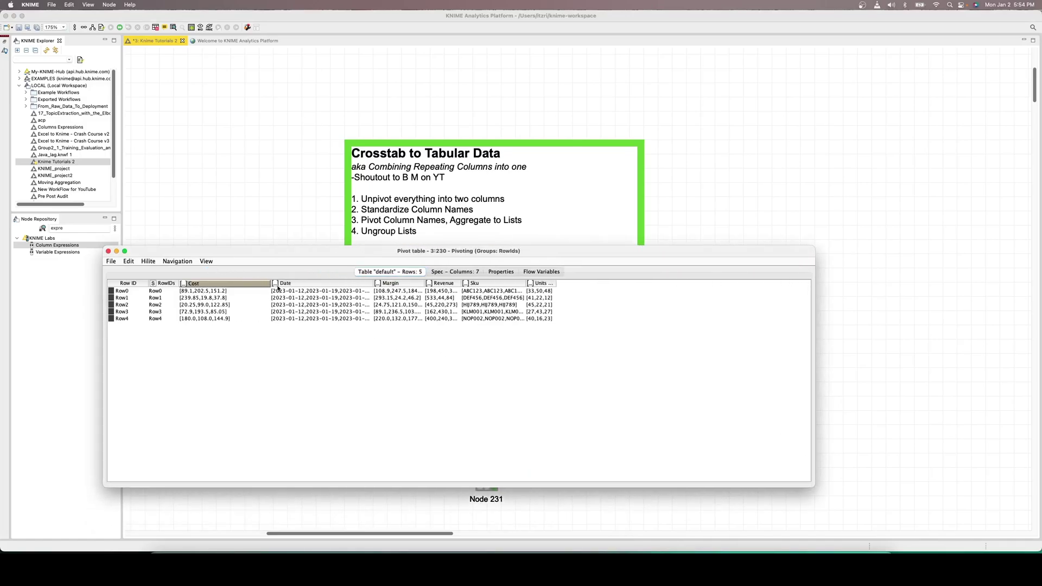
left_click_drag(372, 283, 423, 285)
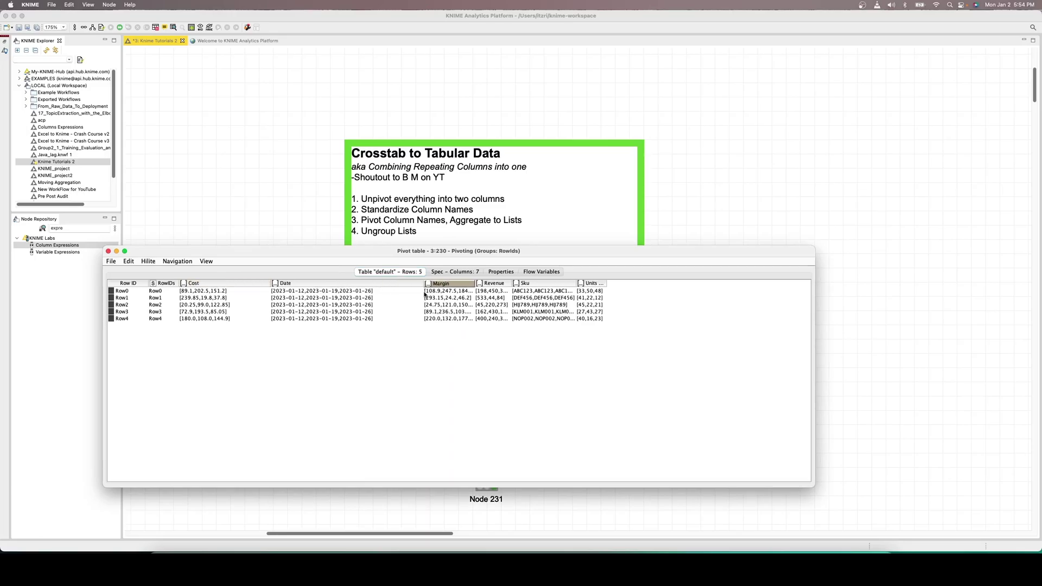
left_click_drag(475, 284, 511, 291)
- Inspect the Cost, Date and Revenue lists across the five rows, then close the table
left_click_drag(199, 291, 196, 333)
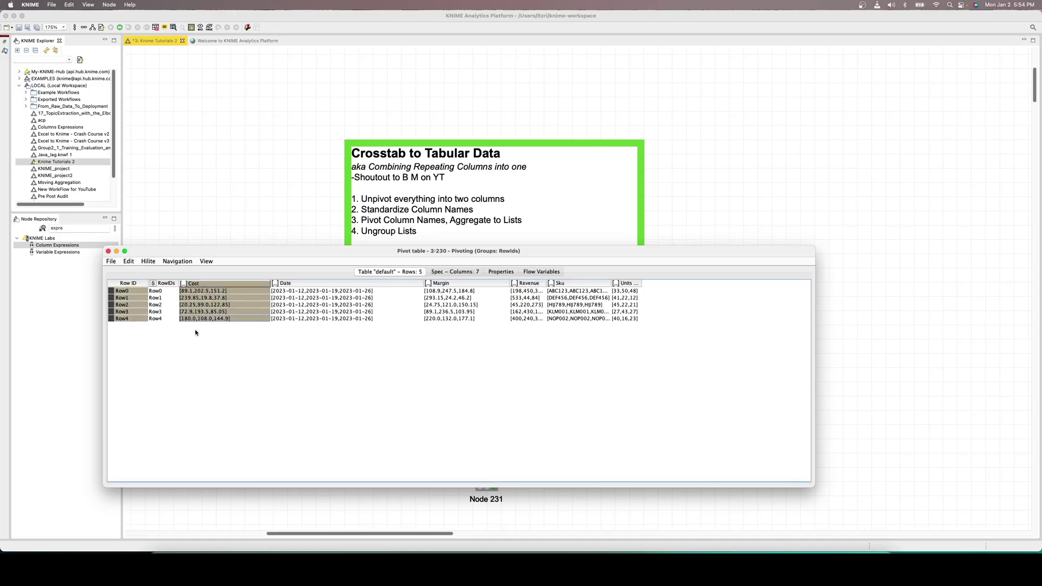
left_click(217, 293)
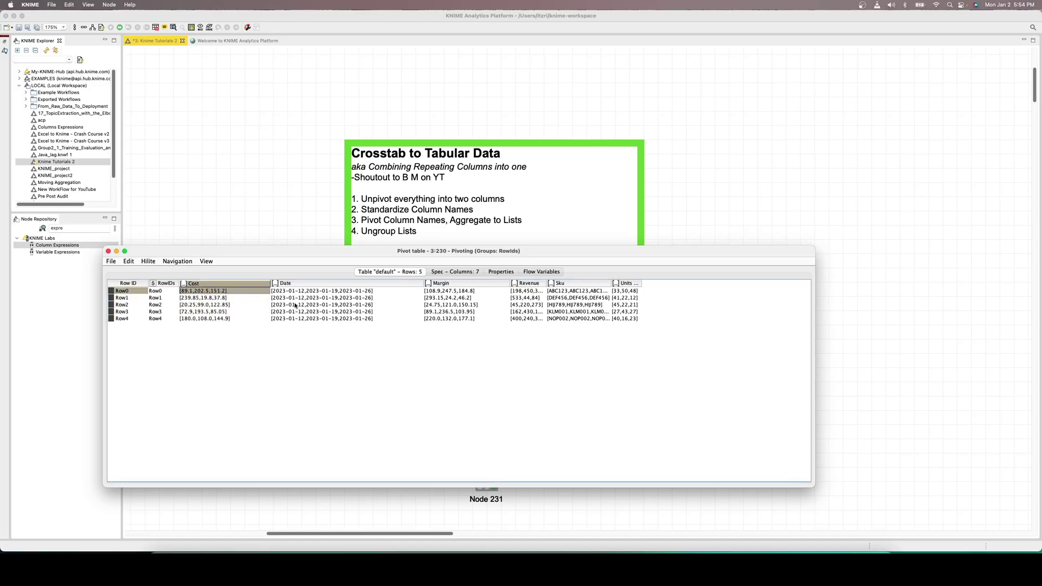
left_click(536, 292)
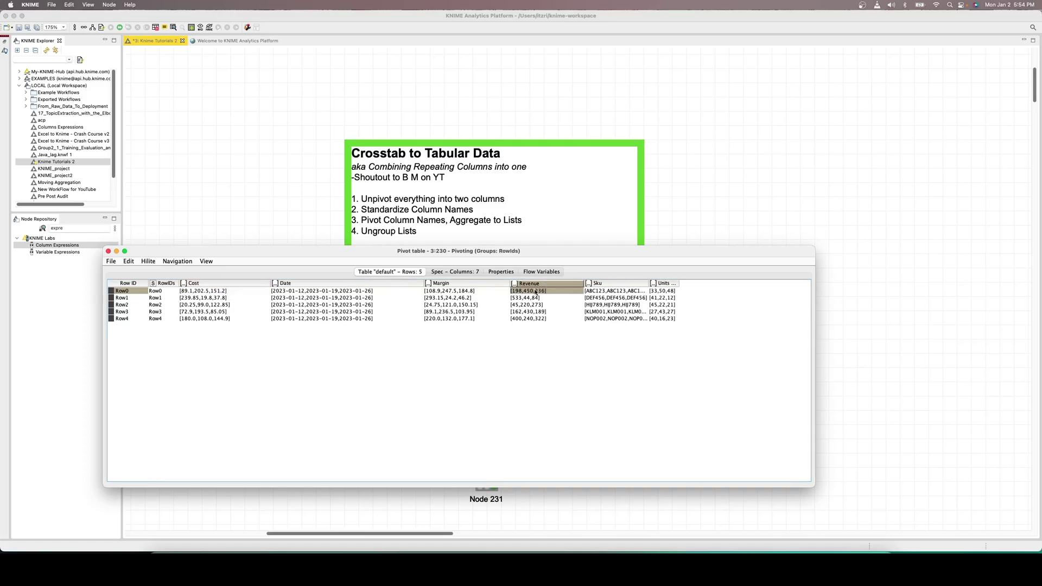
left_click_drag(536, 291, 535, 320)
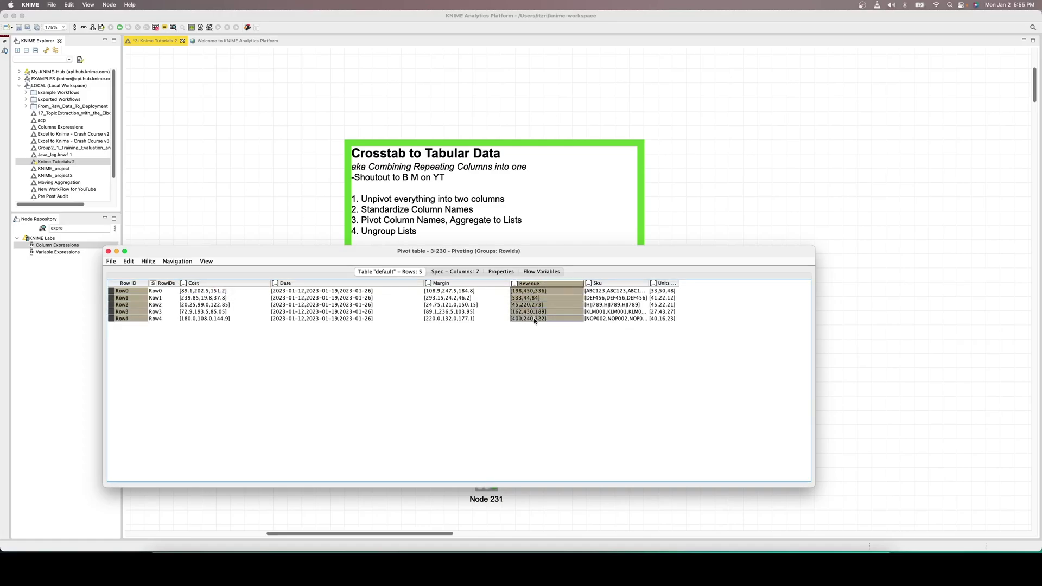
left_click(514, 292)
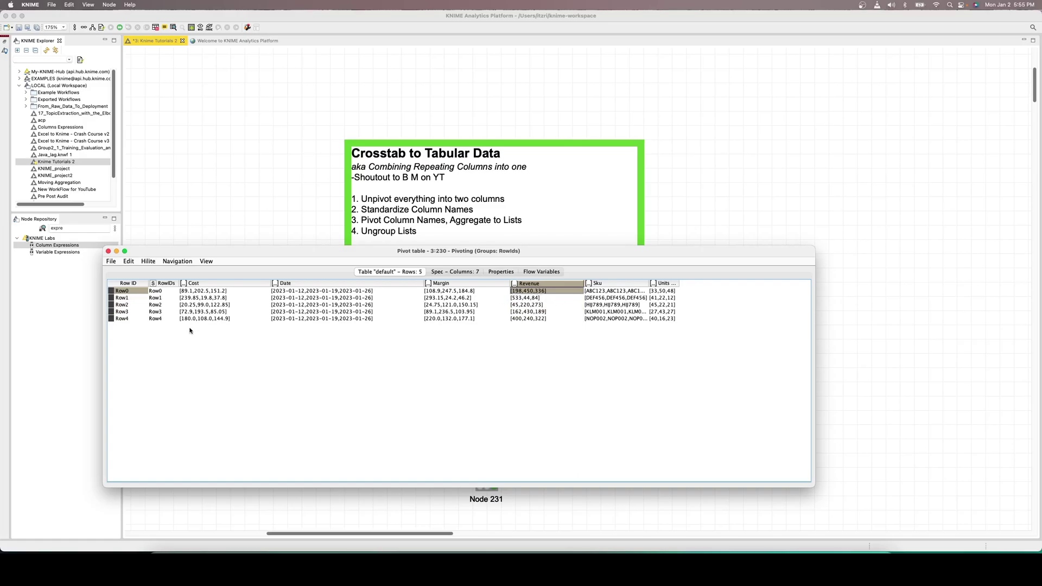
left_click_drag(196, 292, 273, 295)
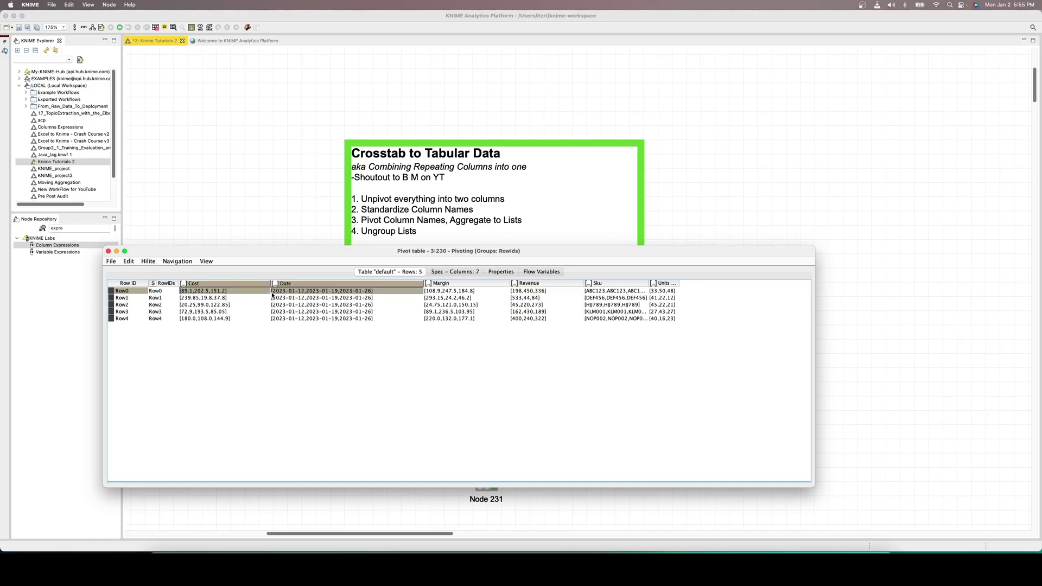
left_click(225, 298)
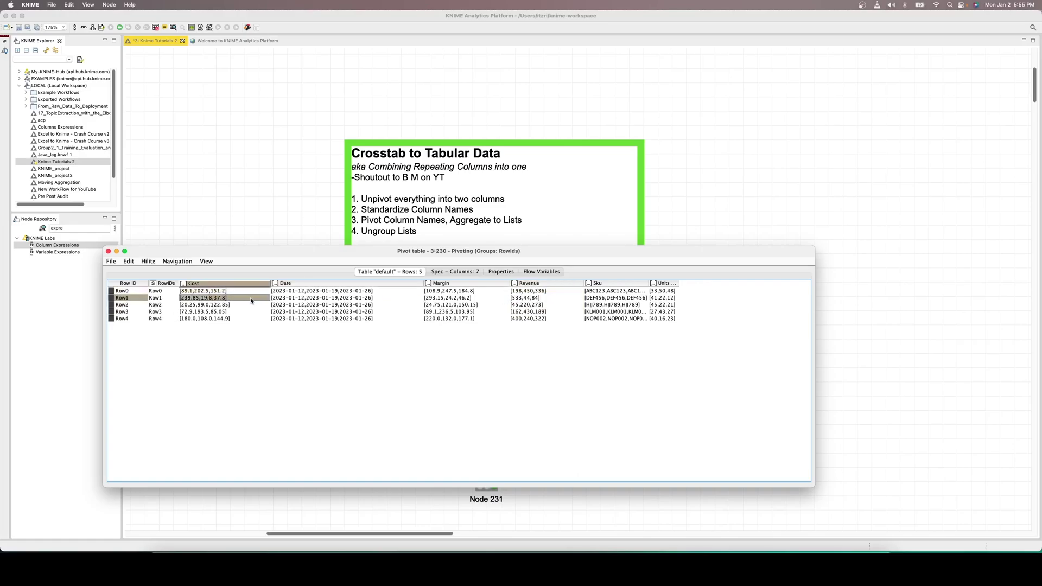
left_click(189, 291)
left_click_drag(208, 298, 204, 325)
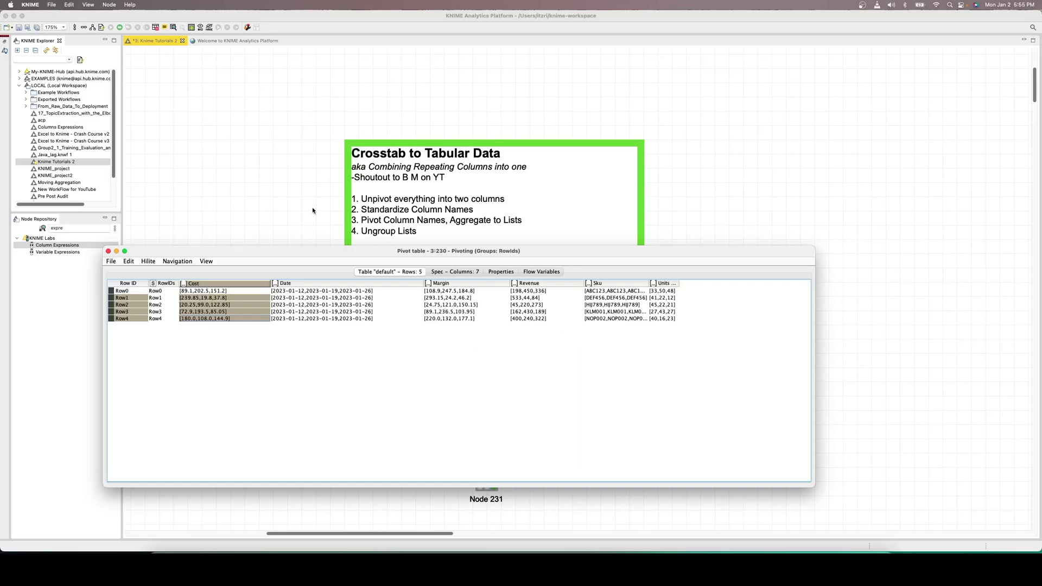
key("super+w")
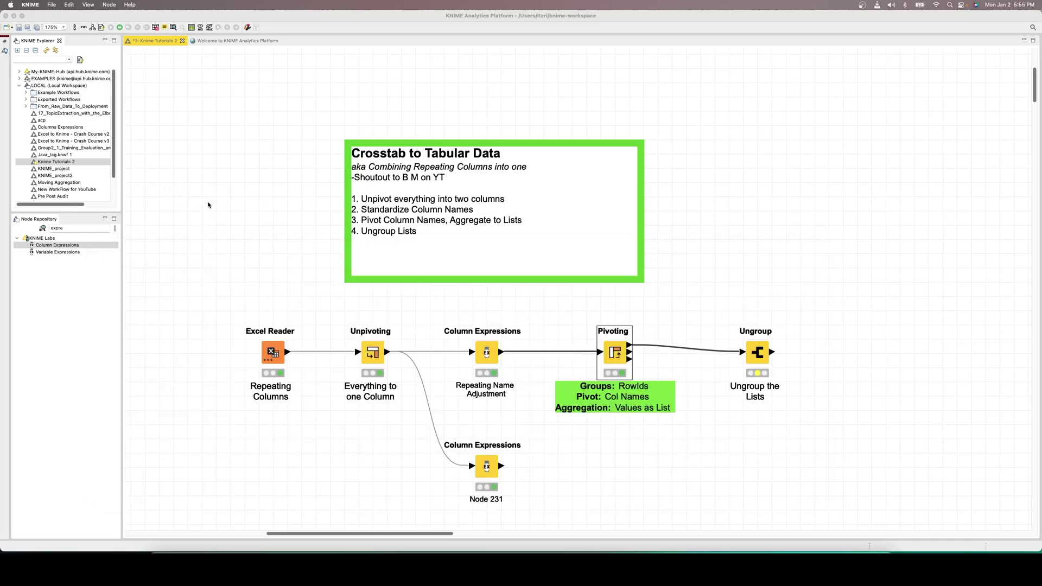
- Keep Cost, Date, Margin, Revenue, Sku and Units Sold in the Ungroup include list and confirm
left_click(758, 353)
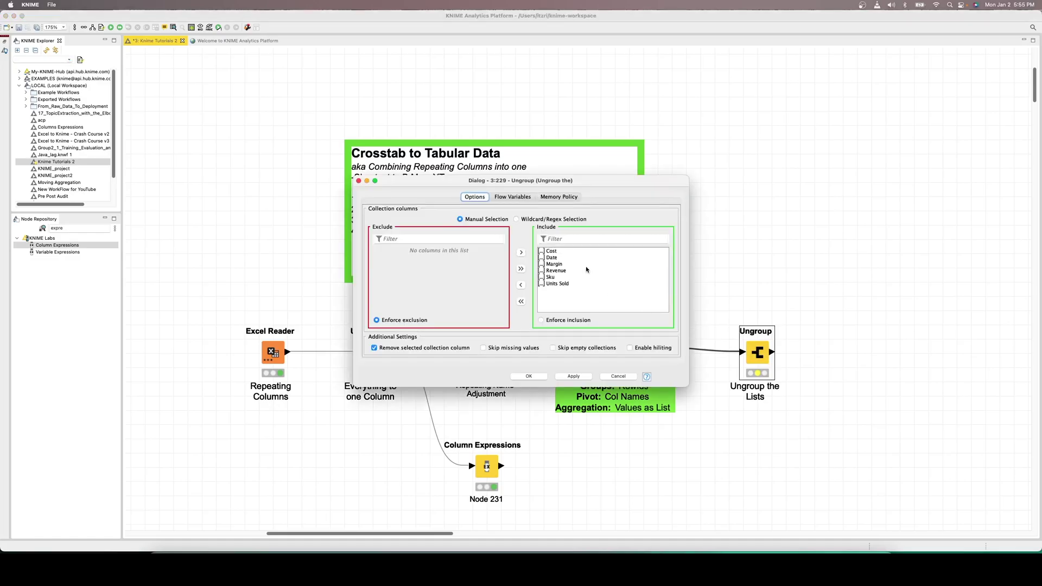
left_click_drag(556, 252, 559, 286)
left_click(554, 251)
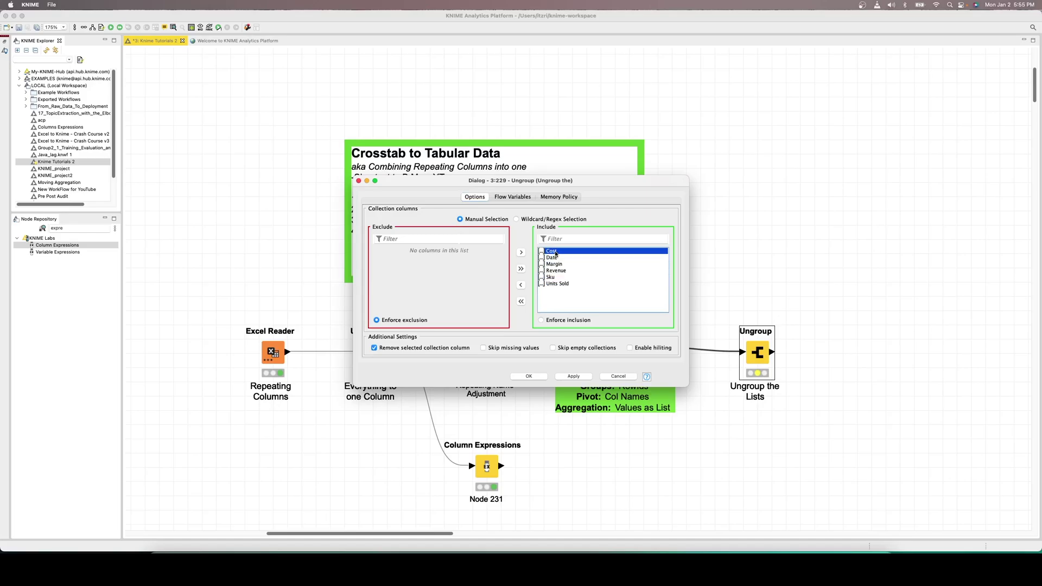
left_click(550, 258)
left_click(553, 264)
left_click(561, 271)
left_click(550, 277)
left_click(561, 284)
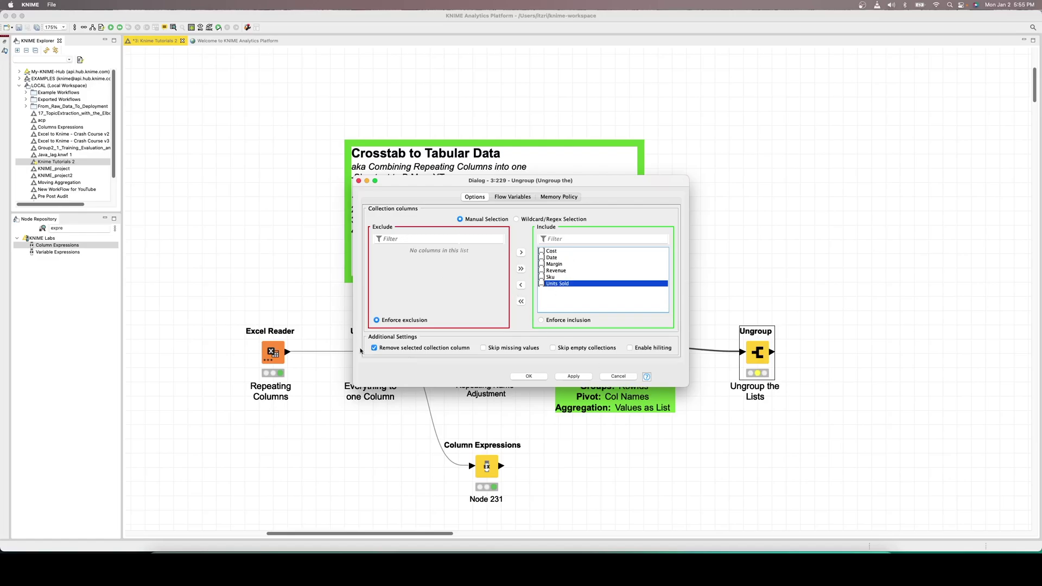
left_click(524, 377)
right_click(765, 355)
- Open the Ungroup output table, enlarge its font and make column headers wrap
key("Escape")
right_click(760, 352)
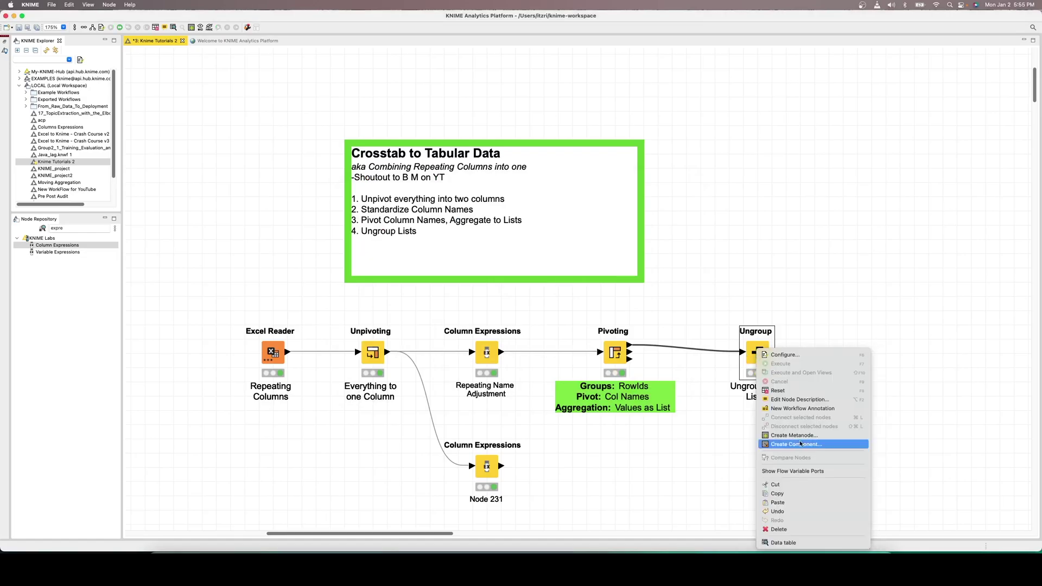
left_click(788, 543)
left_click_drag(344, 318, 558, 99)
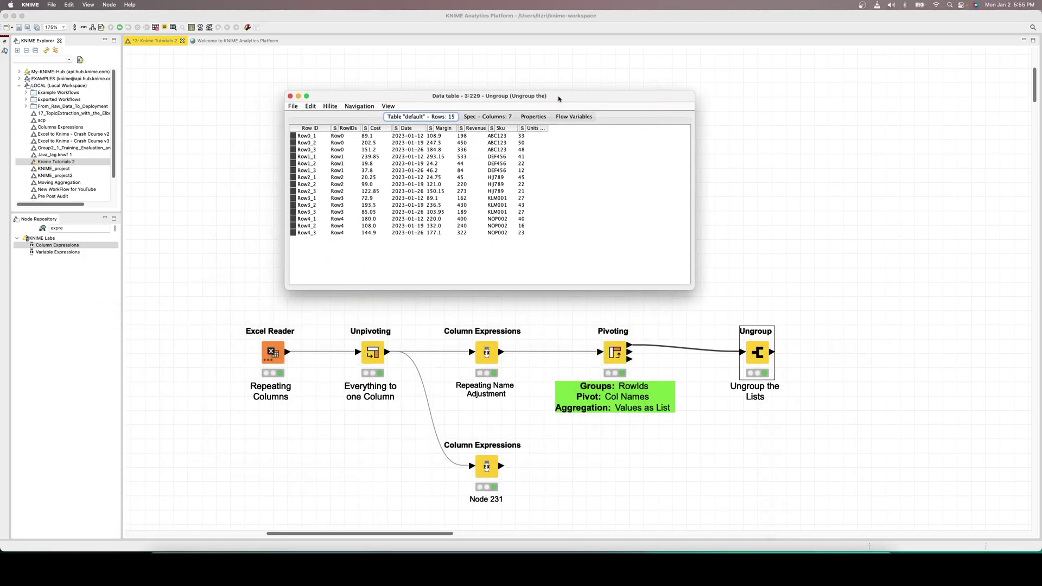
left_click(396, 107)
left_click(413, 132)
left_click(391, 107)
left_click(413, 133)
left_click(389, 107)
left_click(413, 133)
left_click(389, 107)
left_click(415, 154)
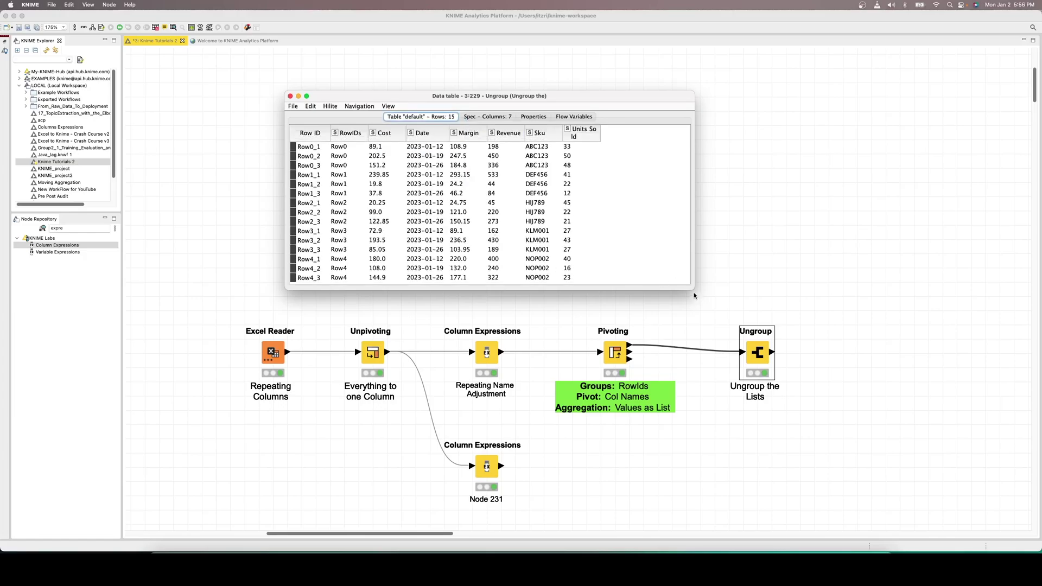
left_click(695, 296)
- Enlarge the output window and reorder columns to Date, Sku, Units Sold, Revenue, Cost, Margin
right_click(748, 357)
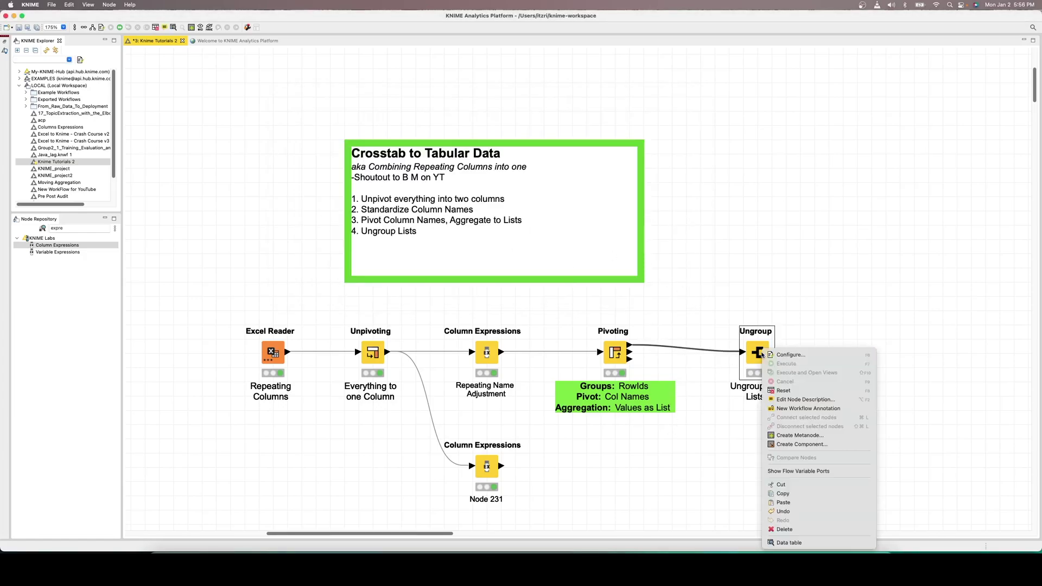
left_click(781, 543)
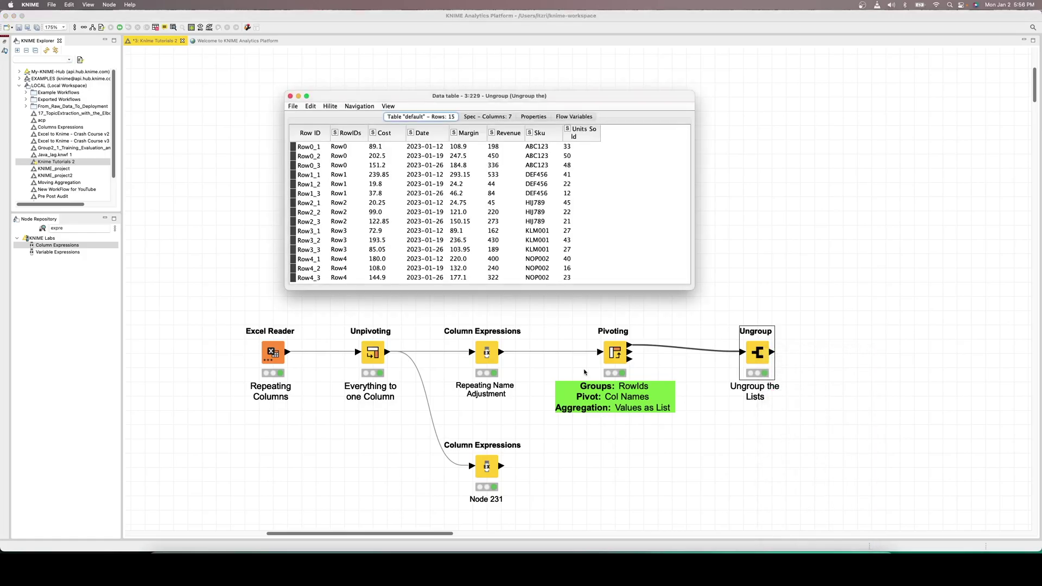
left_click_drag(694, 289, 866, 451)
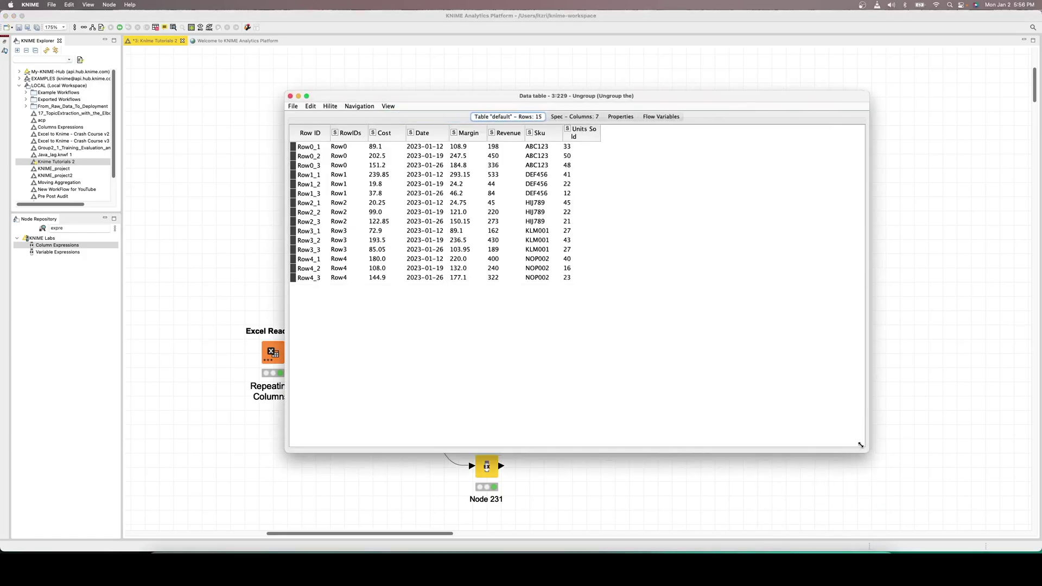
mouse_move(424, 133)
left_mouse_down()
mouse_move(383, 136)
mouse_move(437, 133)
left_mouse_up()
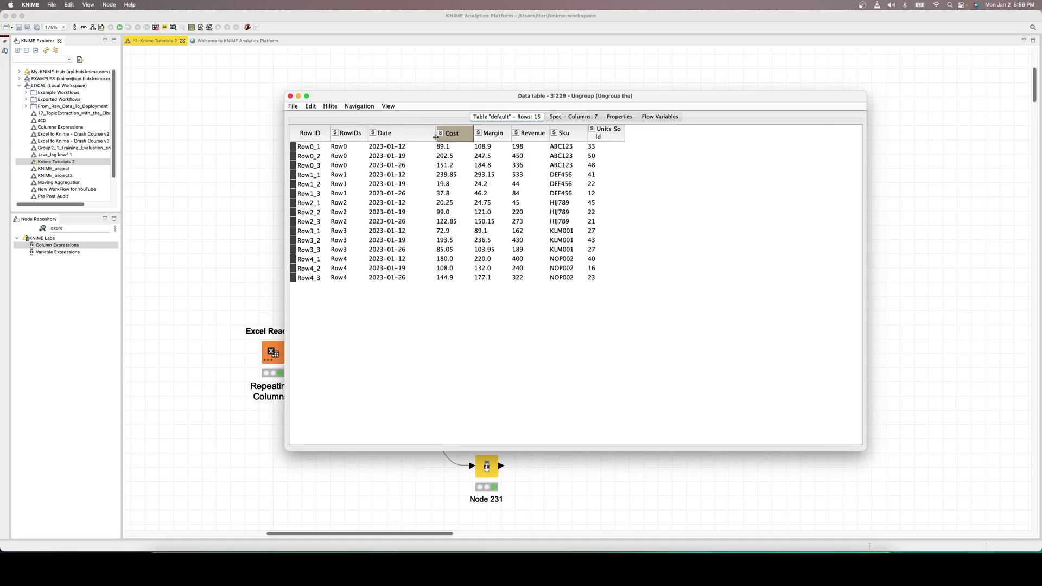
left_click_drag(576, 133, 459, 135)
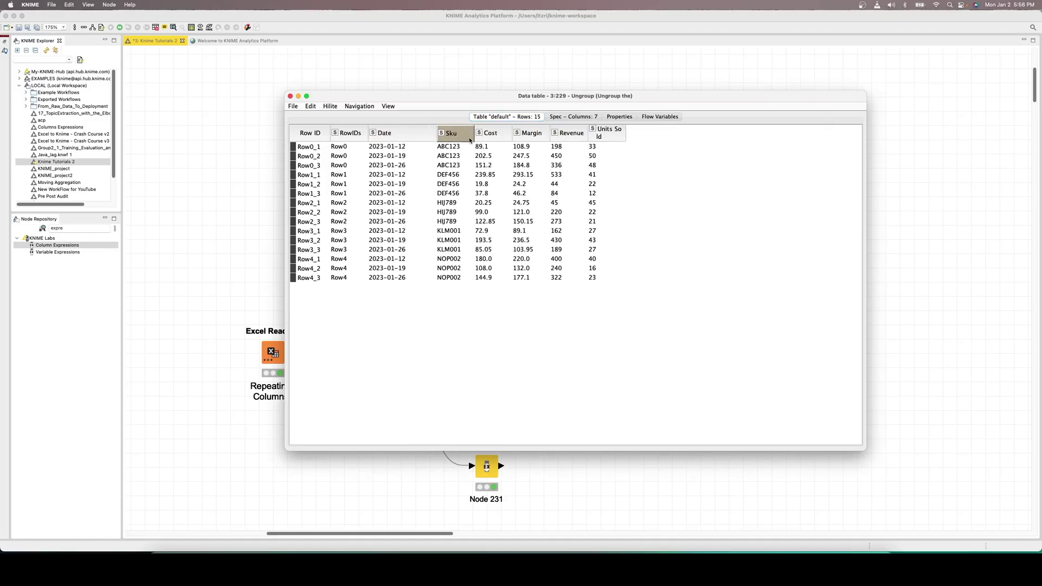
left_click_drag(556, 137, 608, 138)
left_click_drag(559, 135, 536, 140)
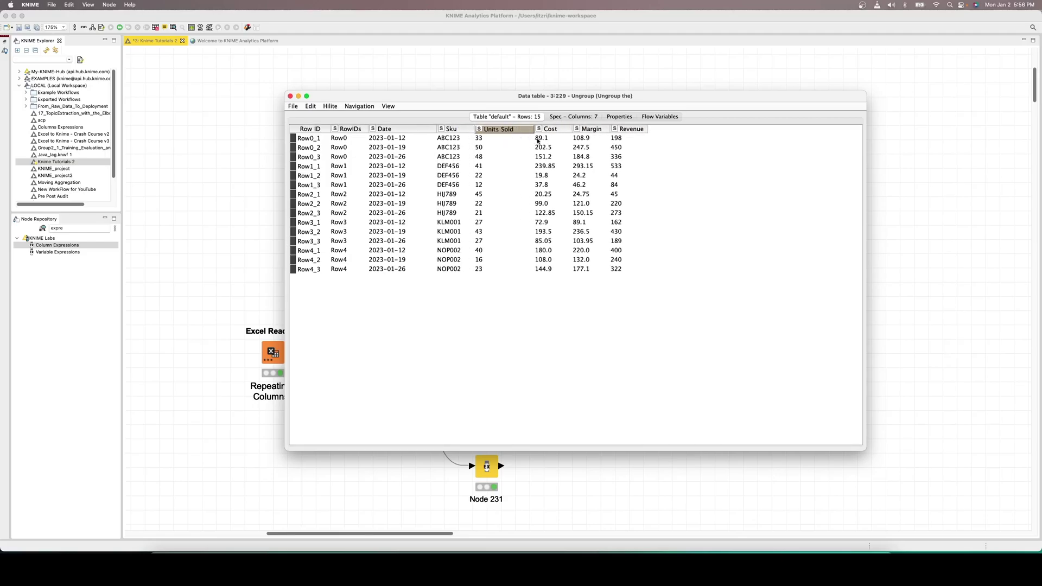
left_click_drag(642, 133, 554, 133)
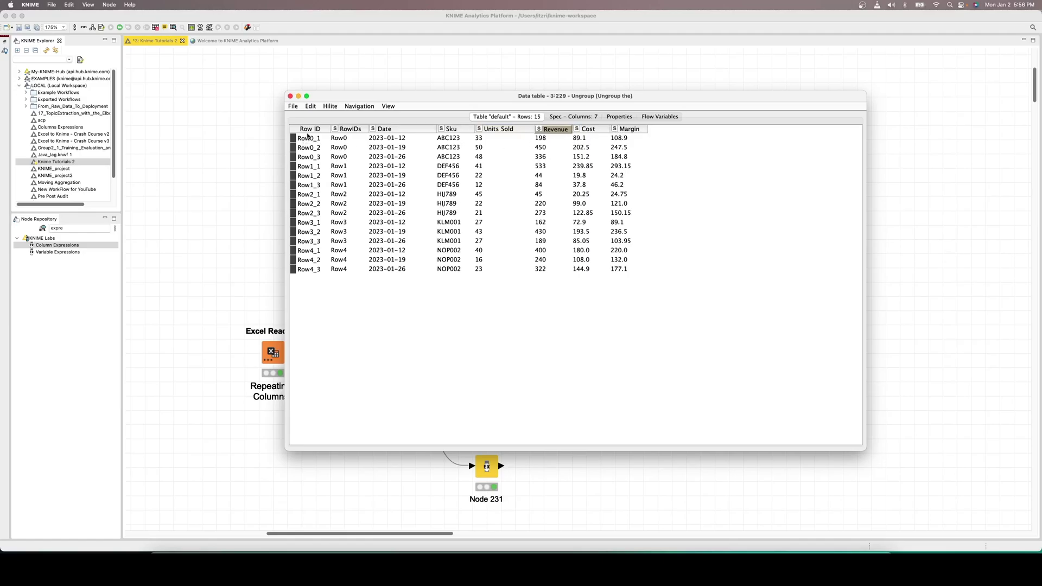
left_click_drag(308, 133, 308, 153)
- Sort the rows by Date ascending and check the 2023-01-12 and 2023-01-26 records
left_click_drag(418, 161, 626, 163)
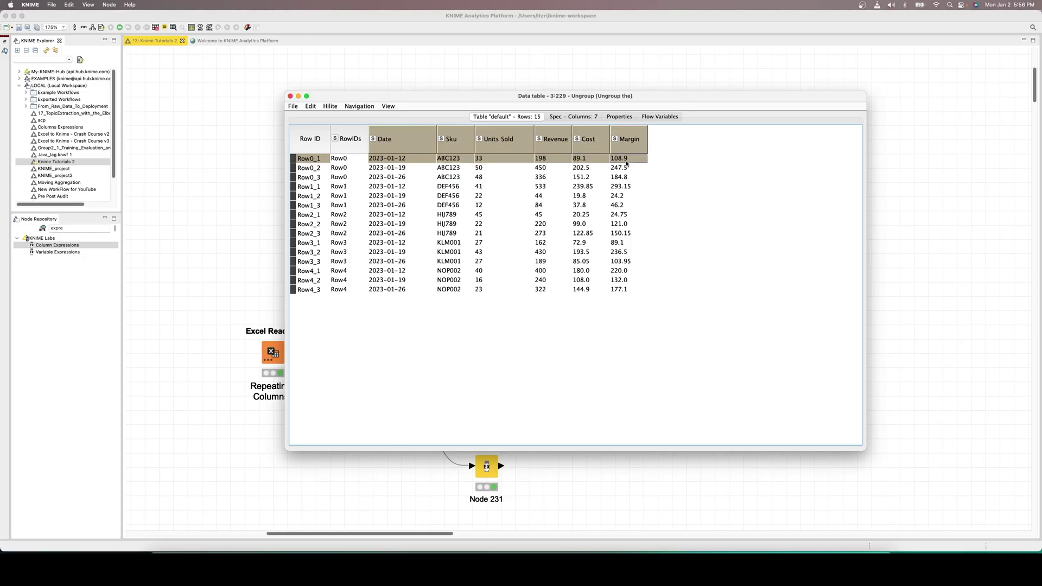
left_click_drag(387, 164, 639, 178)
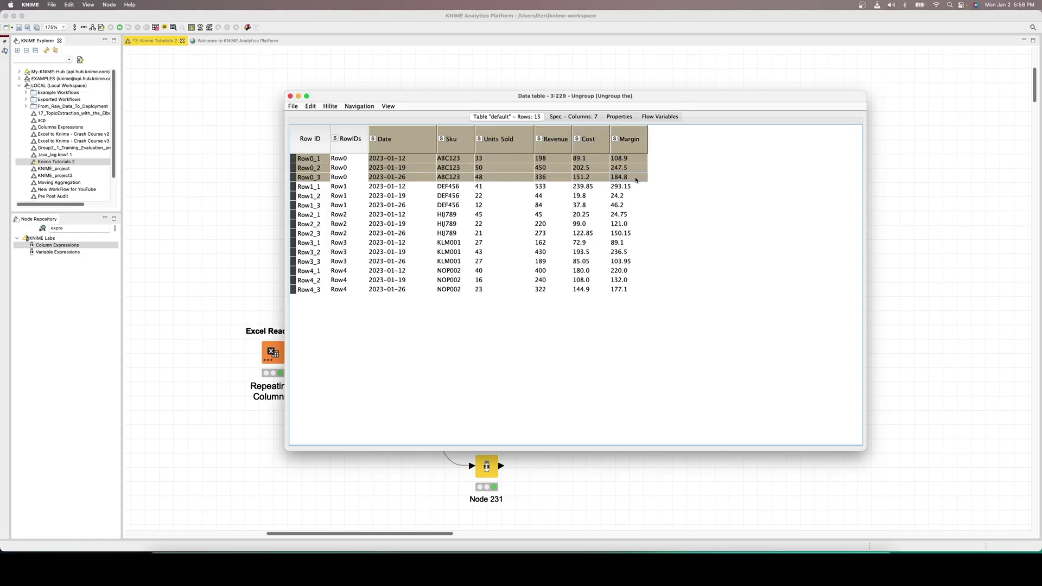
left_click(419, 197)
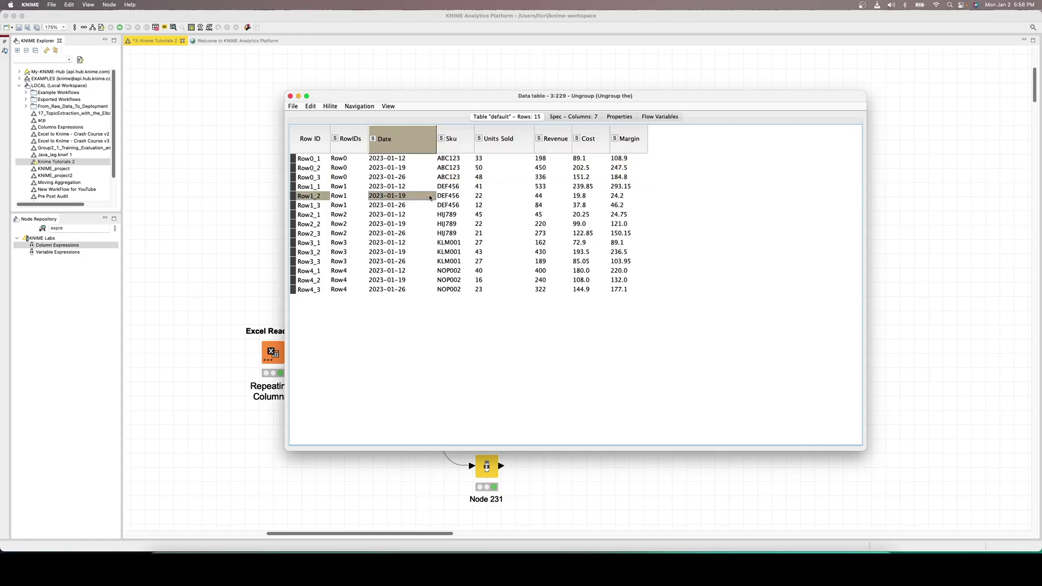
left_click_drag(385, 198, 468, 195)
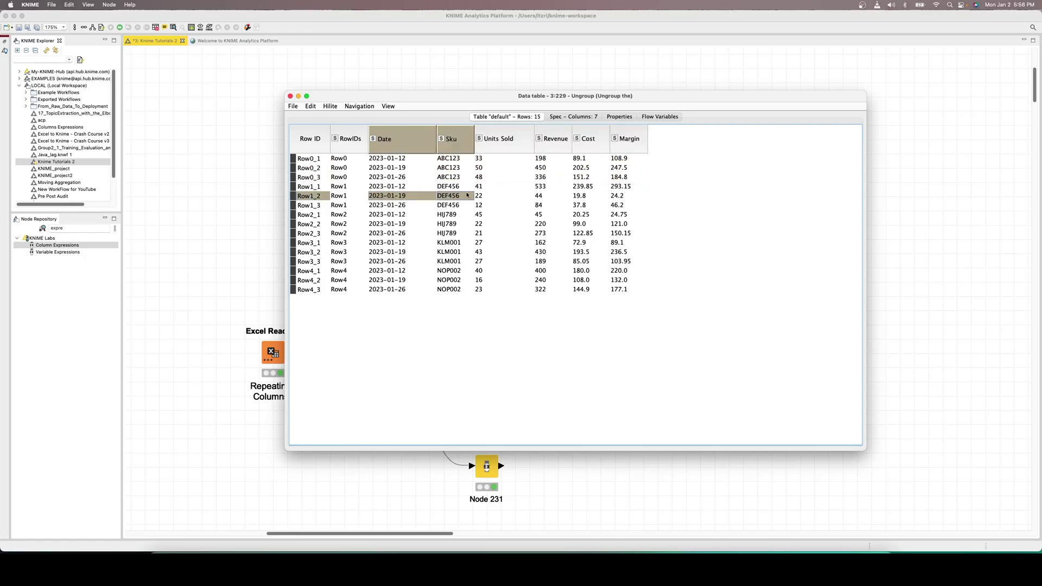
left_click(383, 144)
left_click(391, 175)
left_click_drag(377, 162, 637, 197)
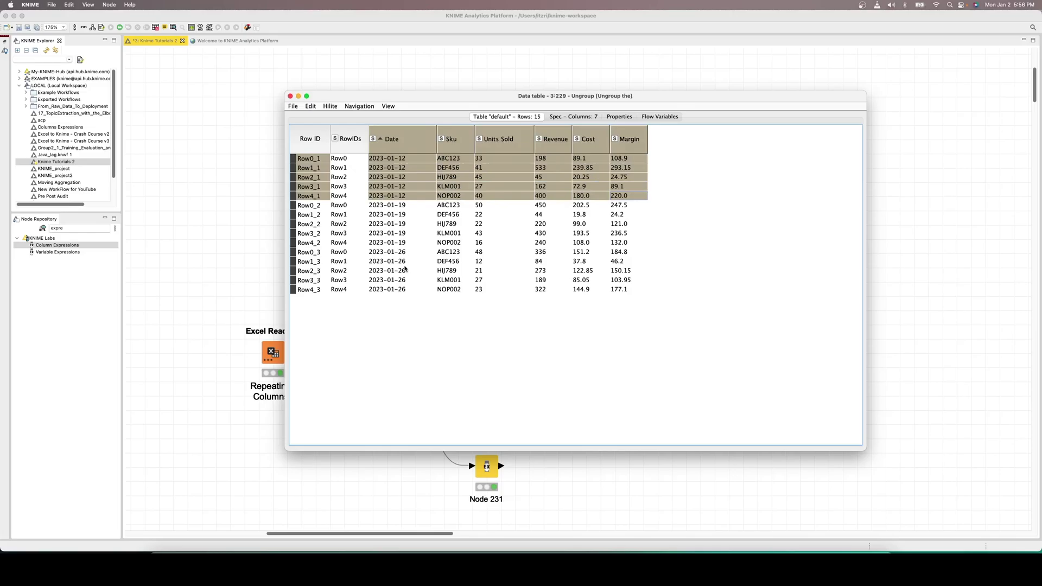
left_click_drag(394, 253, 666, 294, "super")
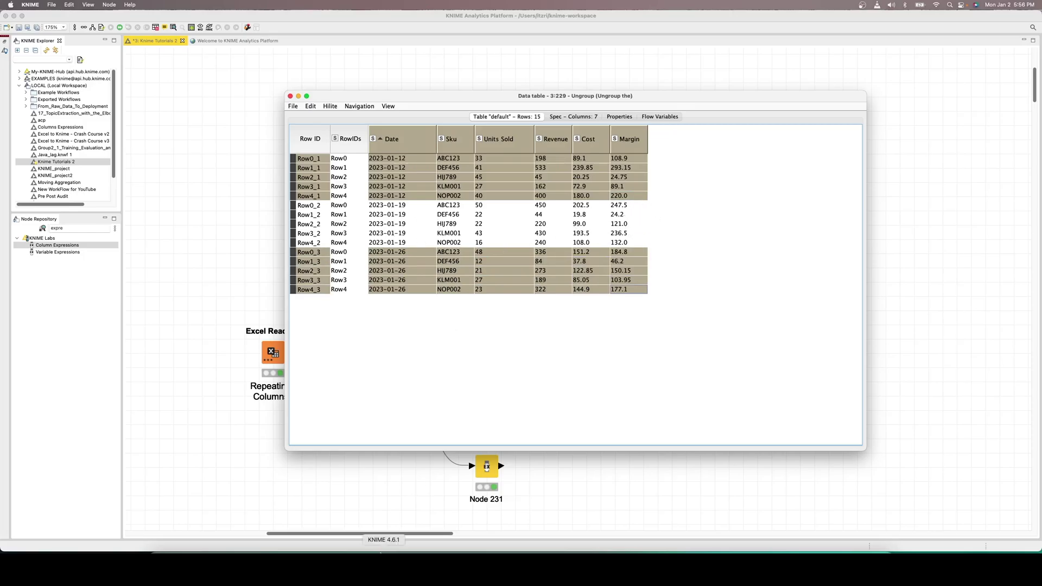
left_click(412, 565)
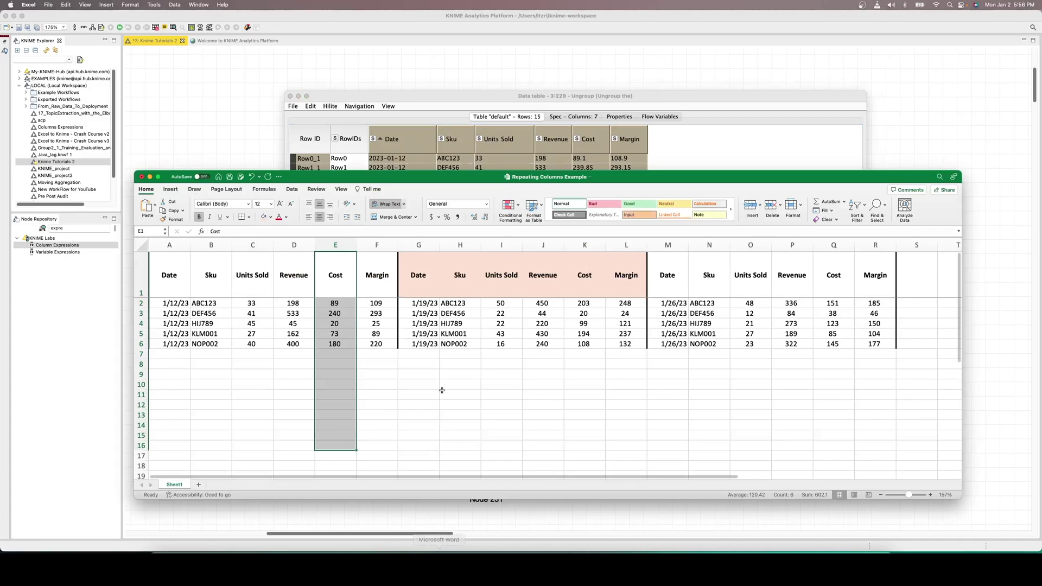
left_click(253, 275)
left_click(163, 275)
left_click_drag(164, 275, 625, 276)
left_click_drag(423, 302, 621, 344)
left_click_drag(418, 305, 425, 335)
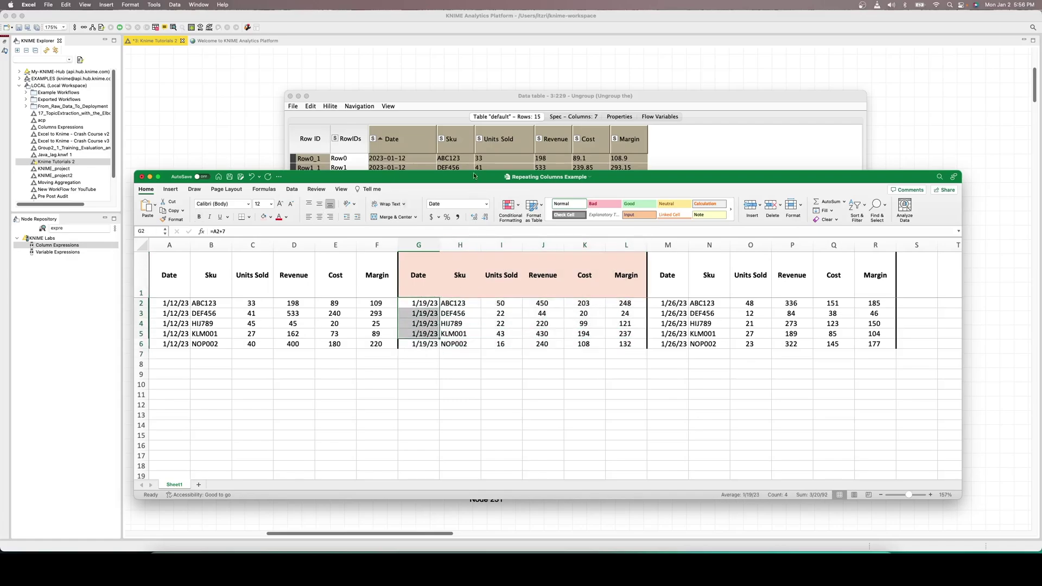
left_click(475, 94)
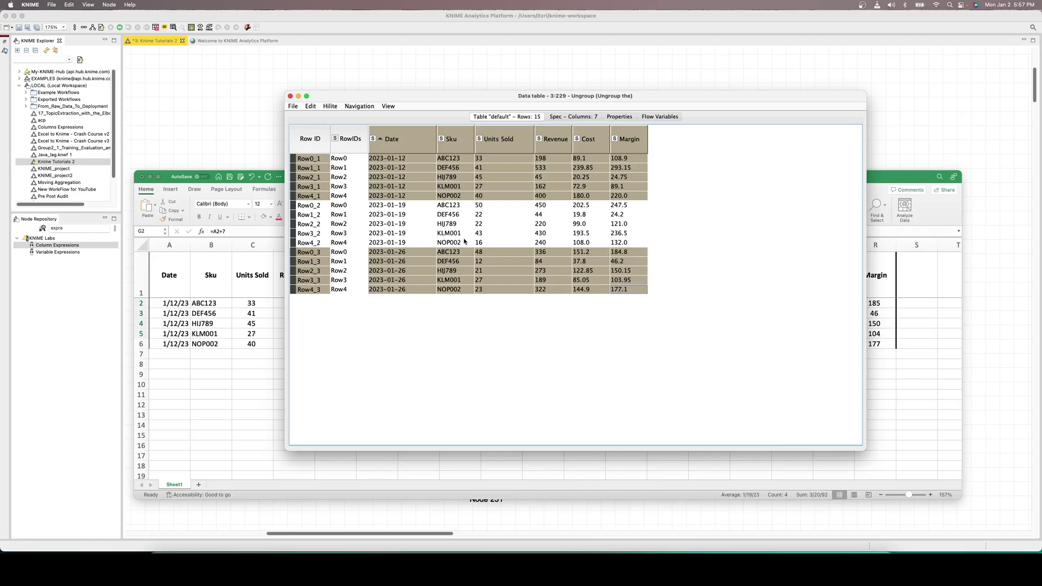
left_click_drag(389, 207, 621, 244)
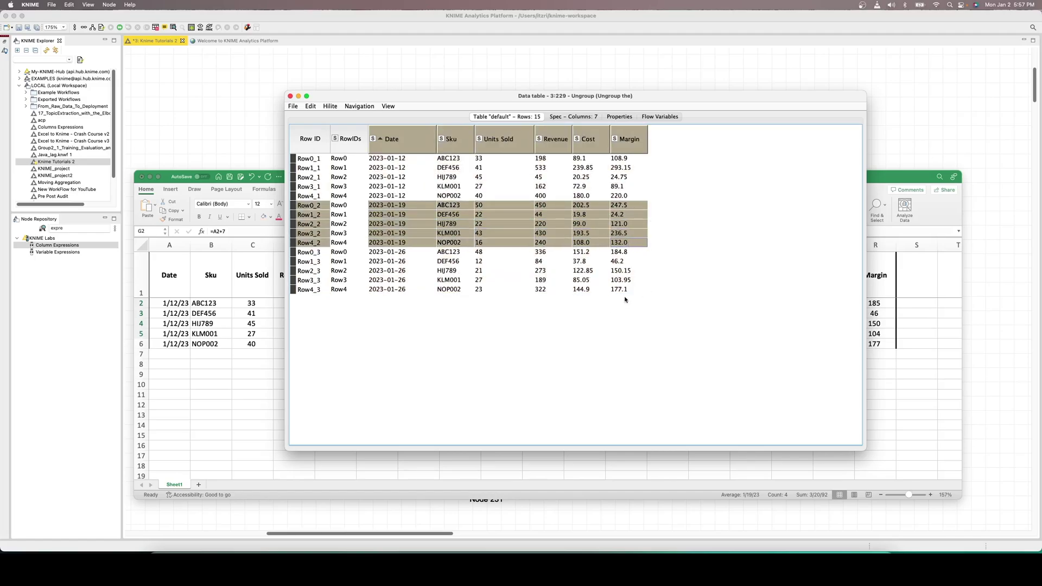